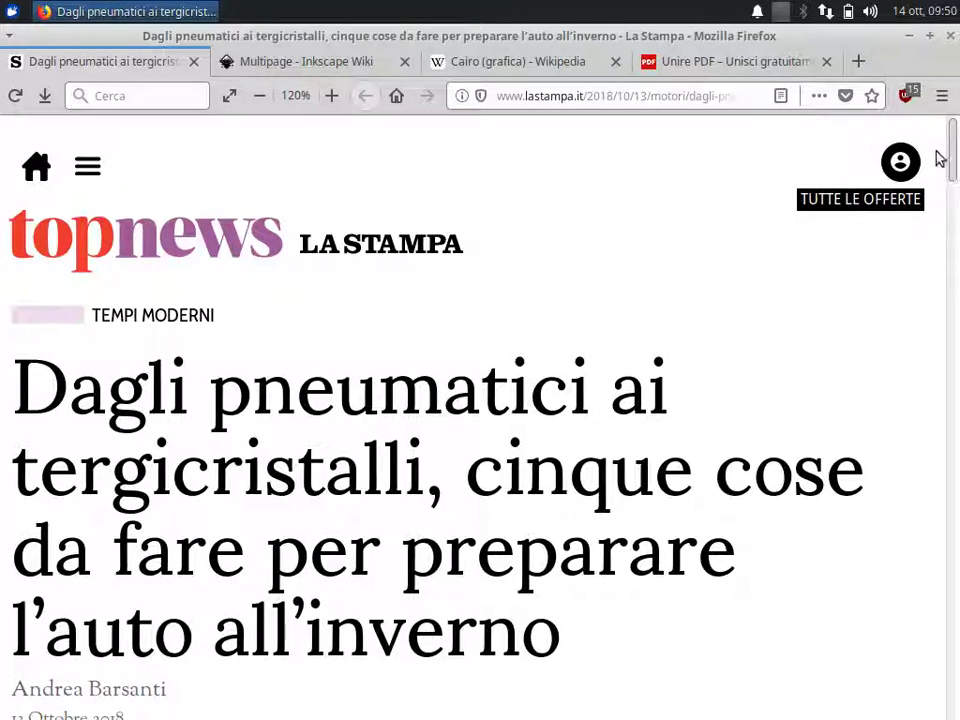
# Scroll through the La Stampa winter-car article, return to its headline, and reveal the menu bar.
pyautogui.moveTo(954, 152); pyautogui.dragTo(955, 385)
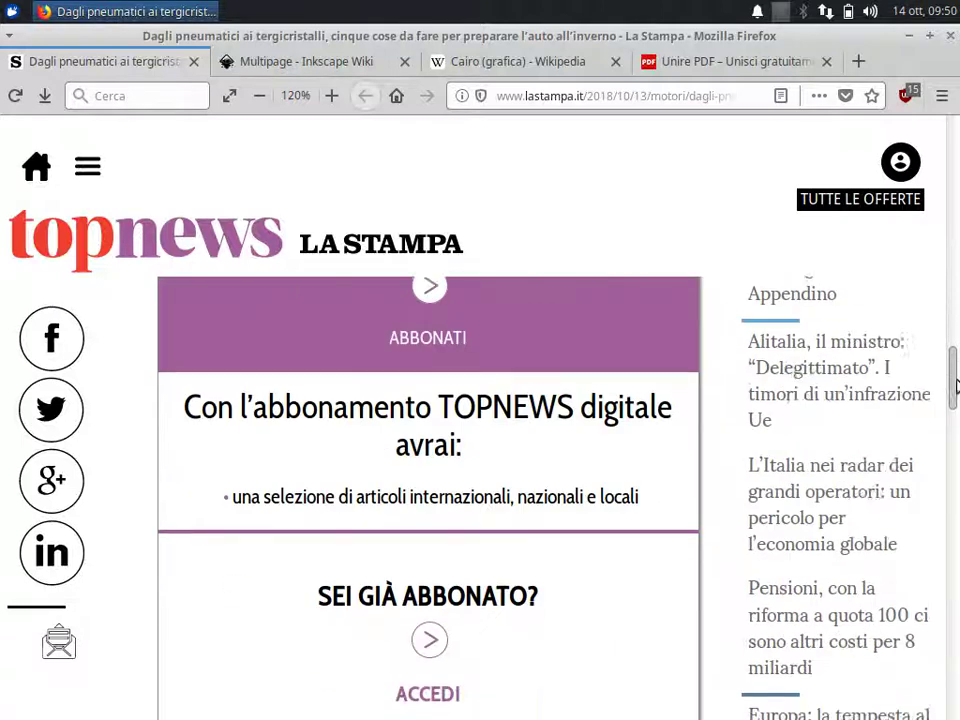
pyautogui.moveTo(955, 385)
pyautogui.mouseDown()
pyautogui.moveTo(957, 158)
pyautogui.moveTo(934, 167)
pyautogui.mouseUp()
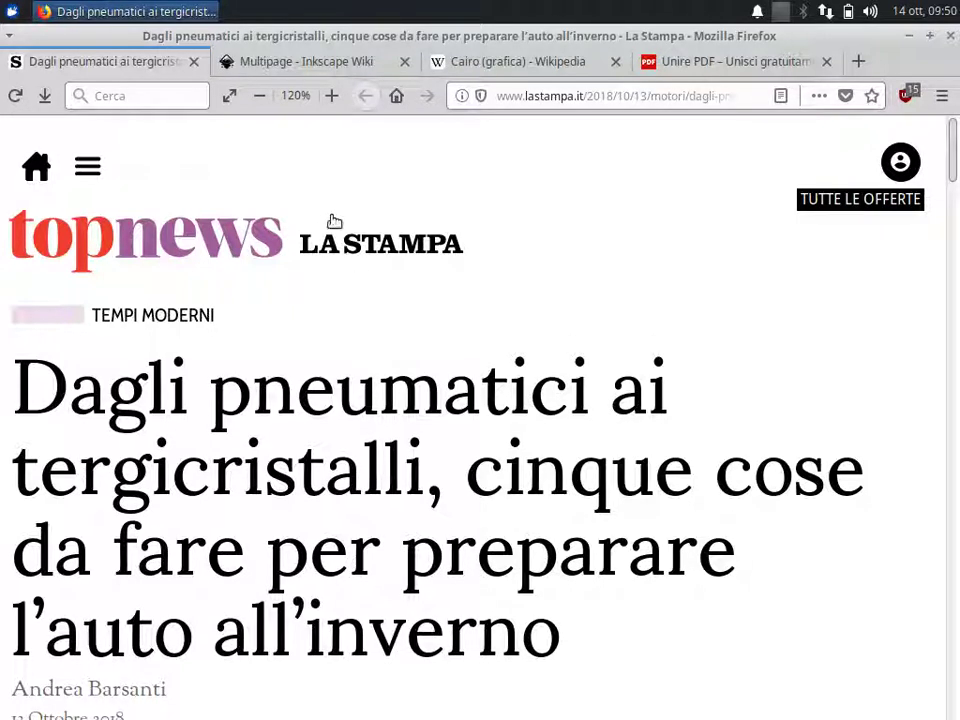
pyautogui.press('alt')
# Open the print dialog and choose print-to-file with output ~/Scrivania/Prova.pdf.
pyautogui.click(18, 57)
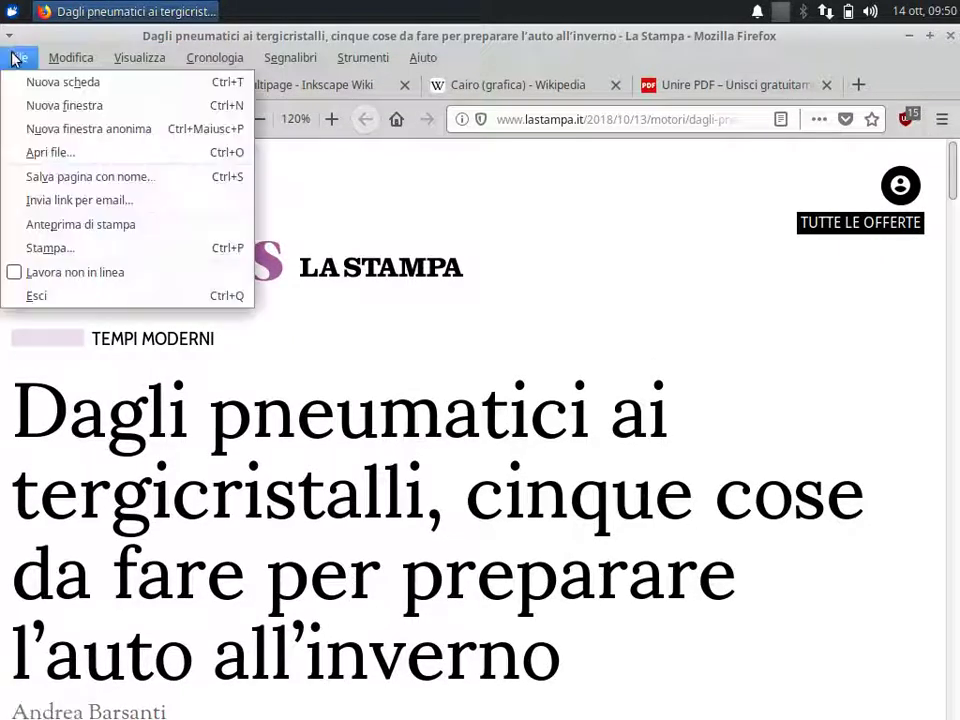
pyautogui.click(50, 248)
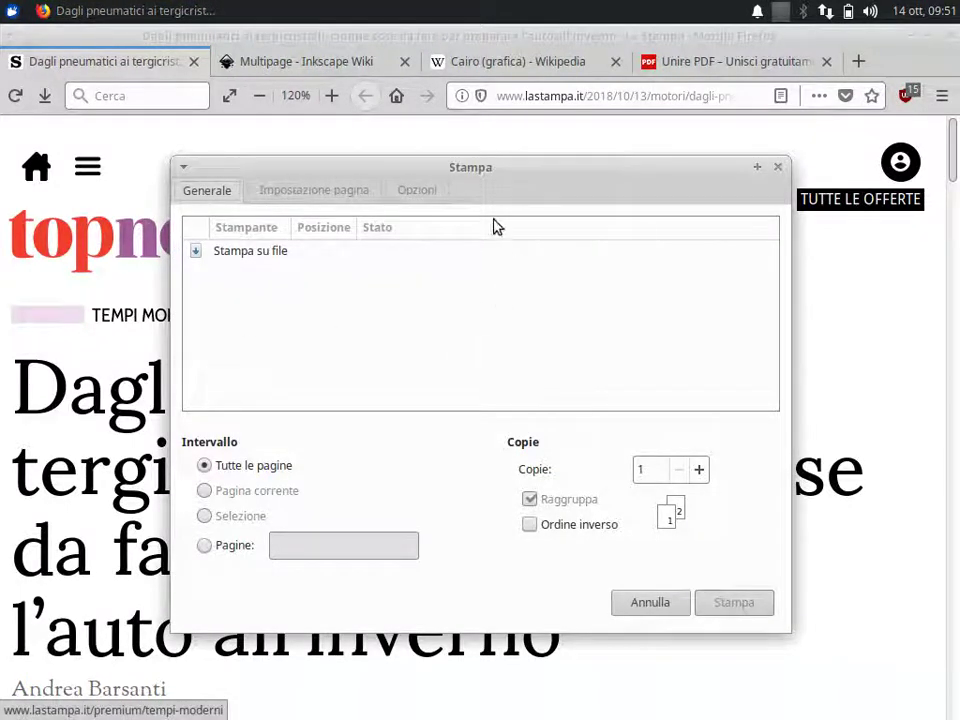
pyautogui.moveTo(492, 169); pyautogui.dragTo(490, 147)
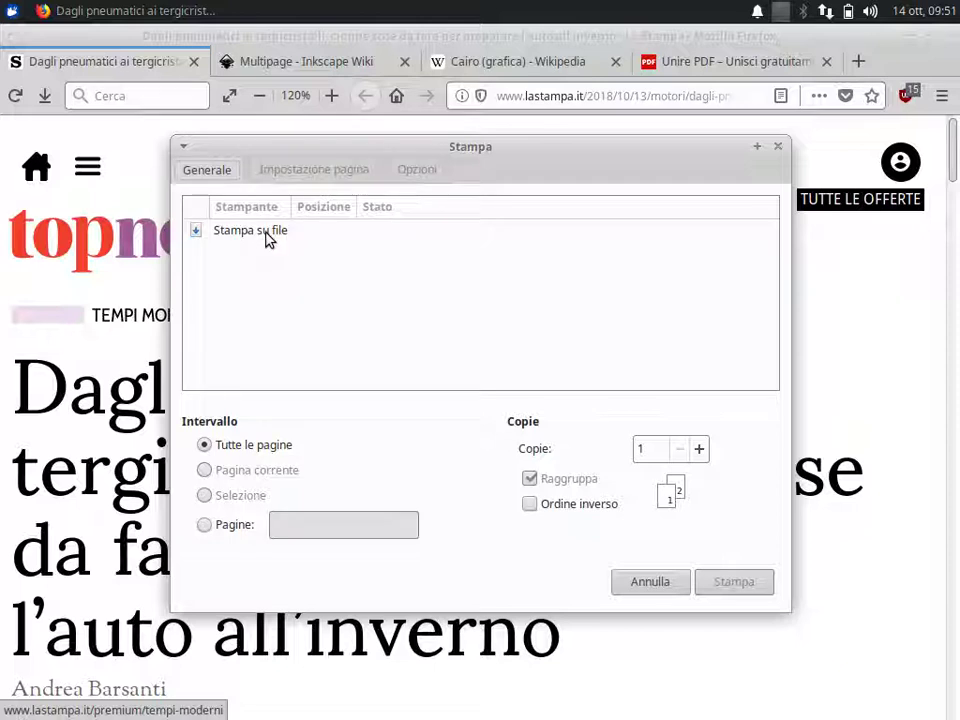
pyautogui.click(268, 232)
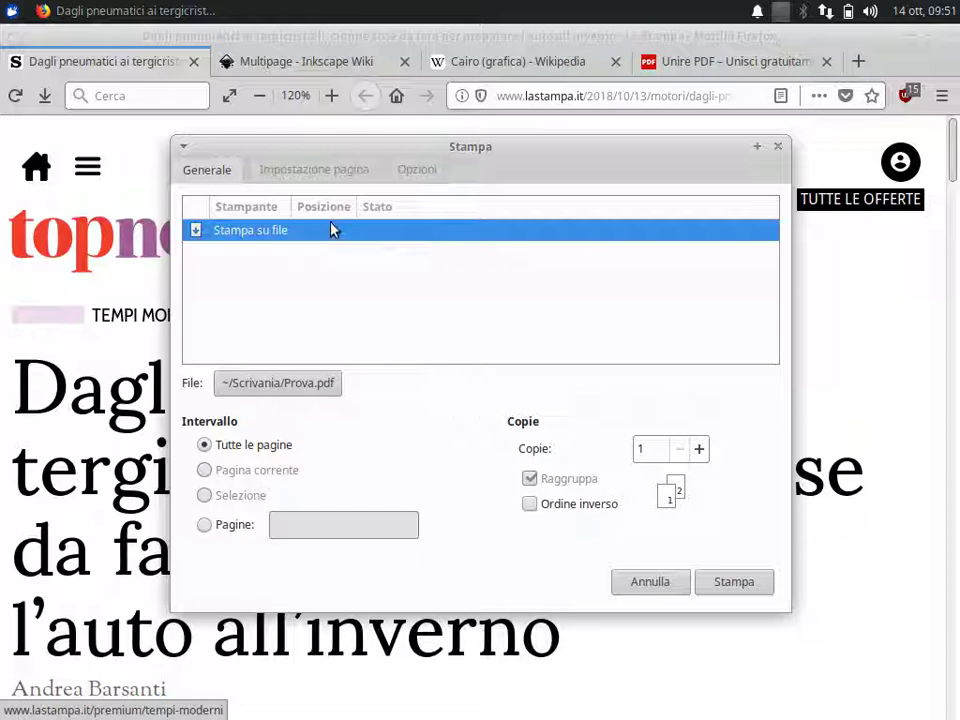
pyautogui.click(309, 390)
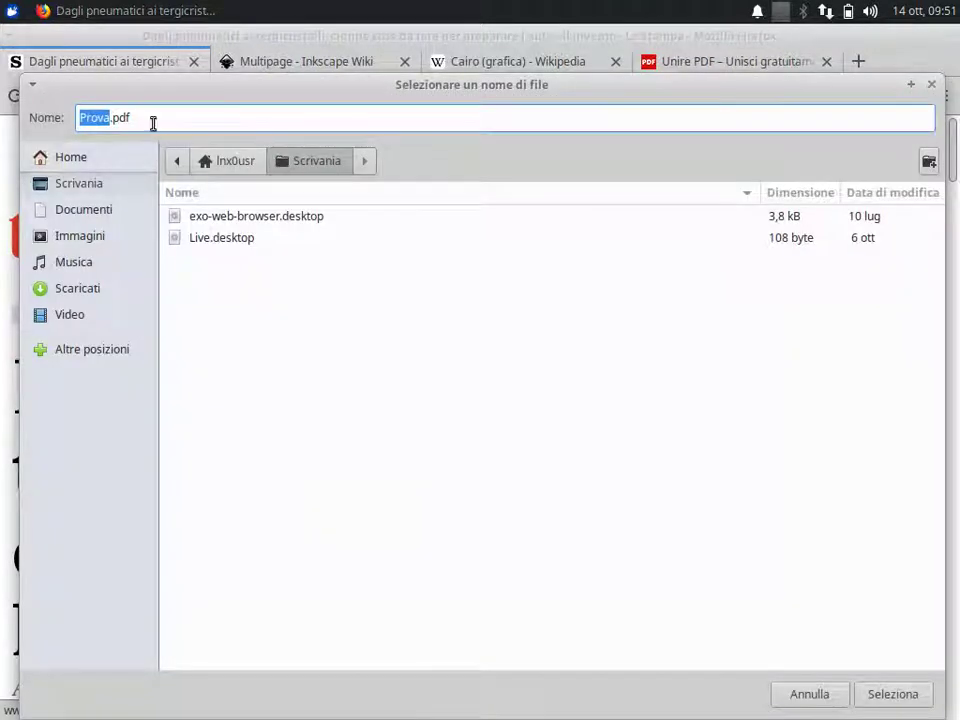
pyautogui.click(112, 117)
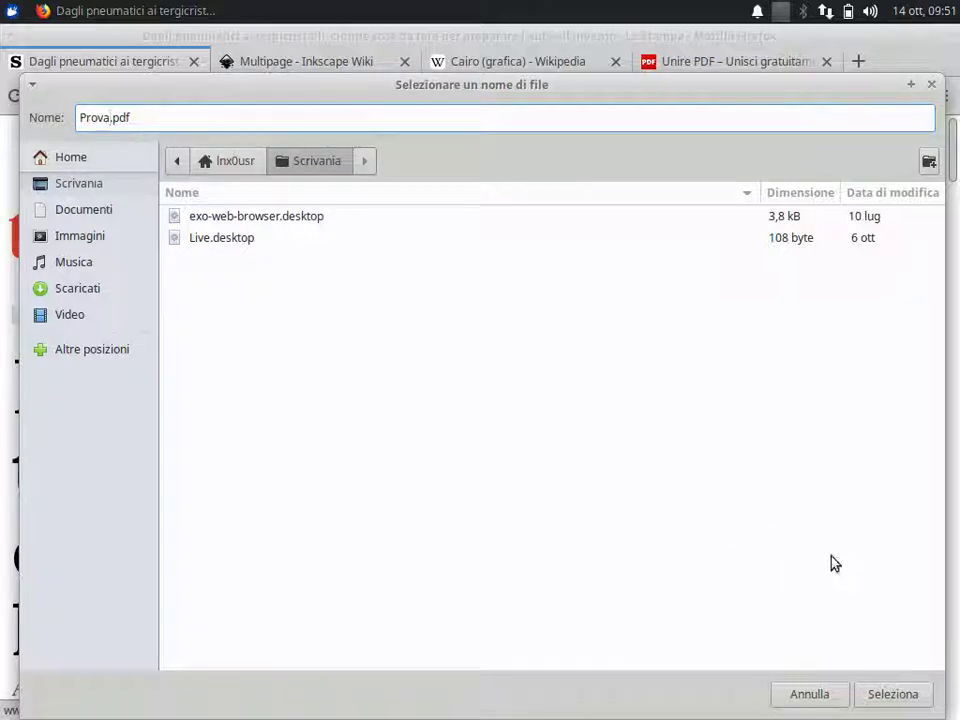
pyautogui.click(821, 696)
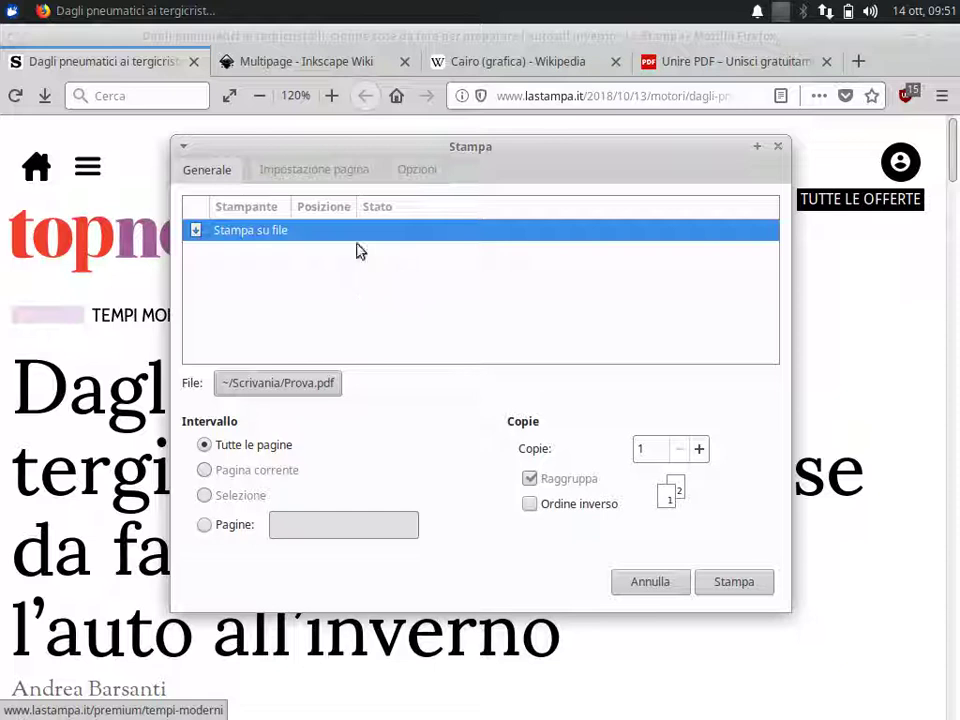
pyautogui.click(300, 386)
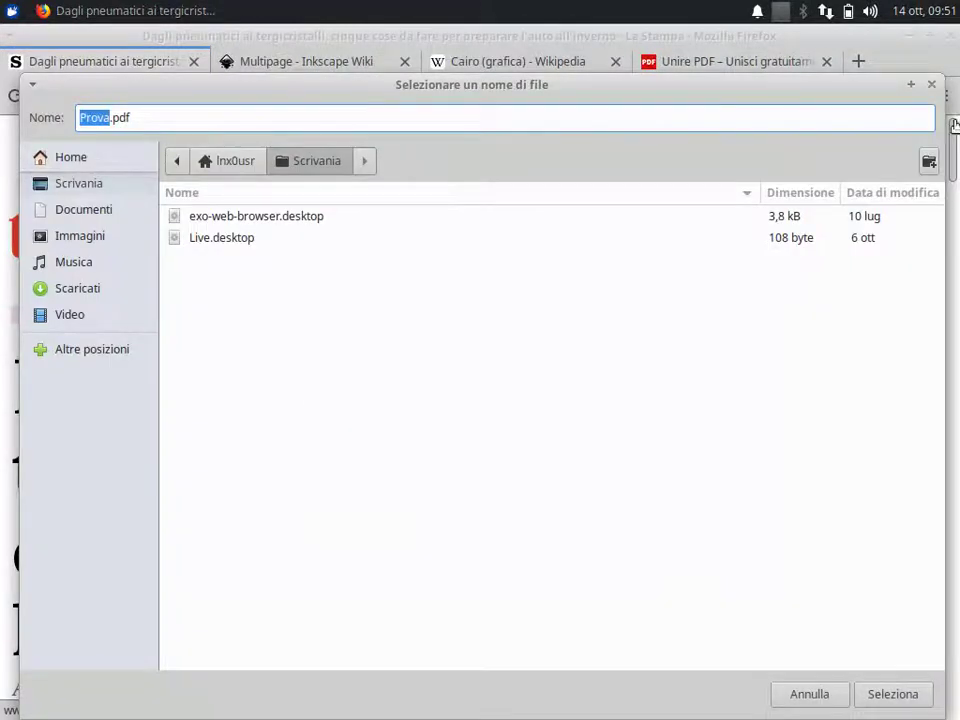
pyautogui.click(933, 85)
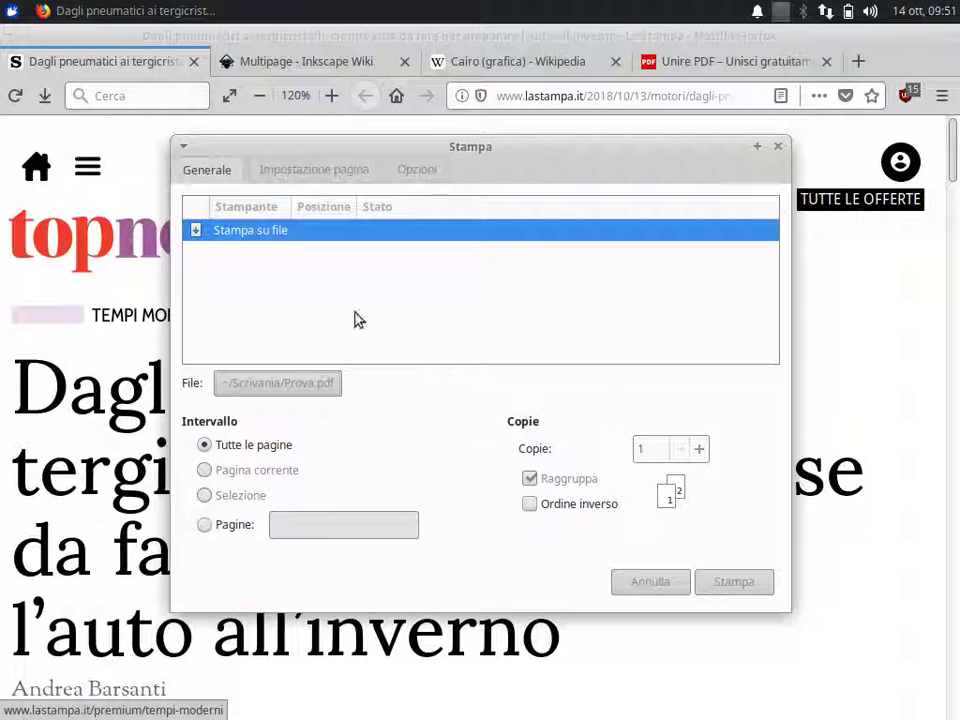
# Review page setup and options, keep all pages and default headers, and print to Prova.pdf.
pyautogui.click(308, 177)
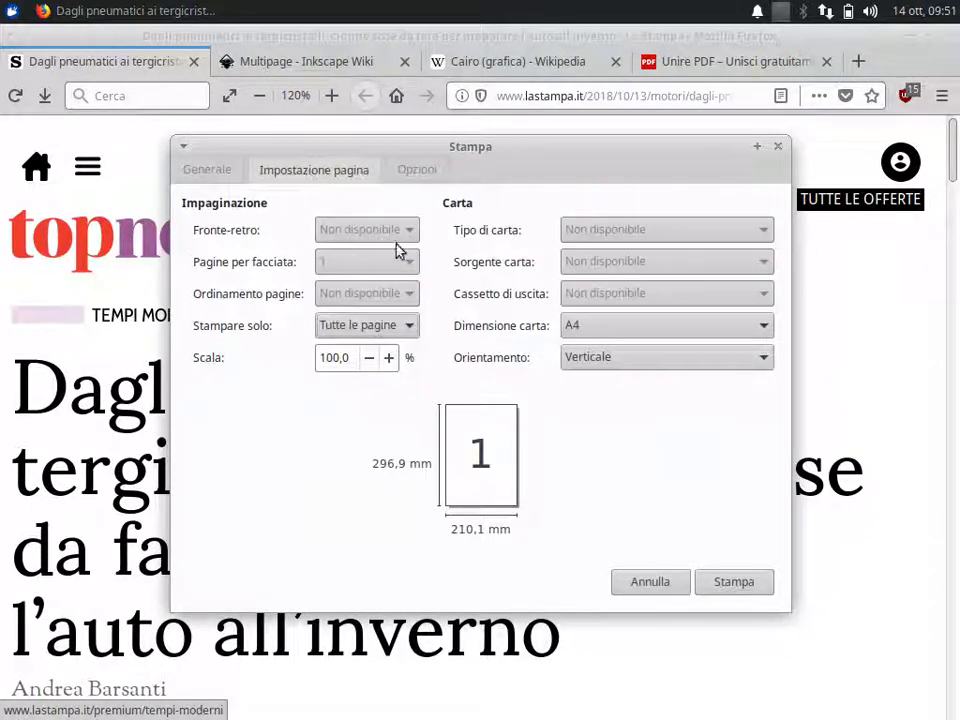
pyautogui.click(408, 326)
pyautogui.click(408, 326)
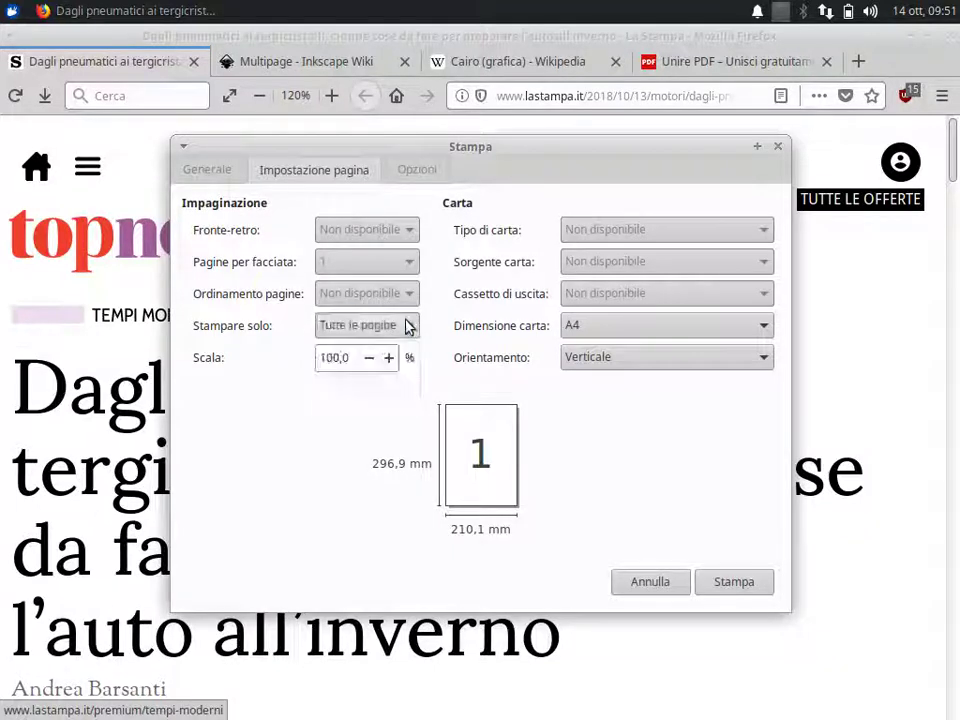
pyautogui.click(408, 326)
pyautogui.click(408, 326)
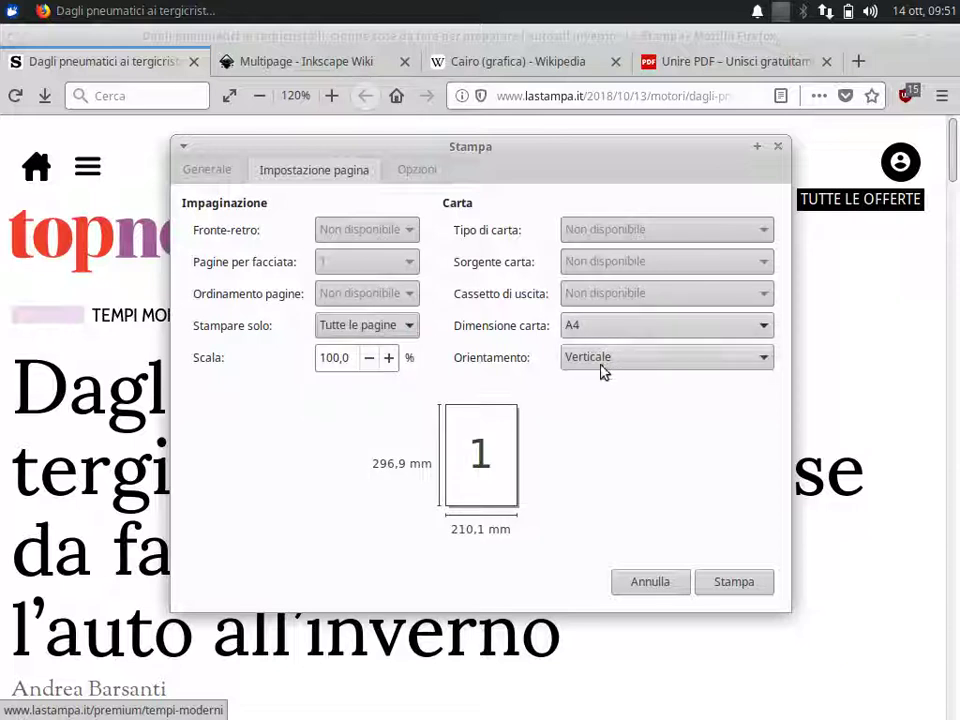
pyautogui.click(417, 172)
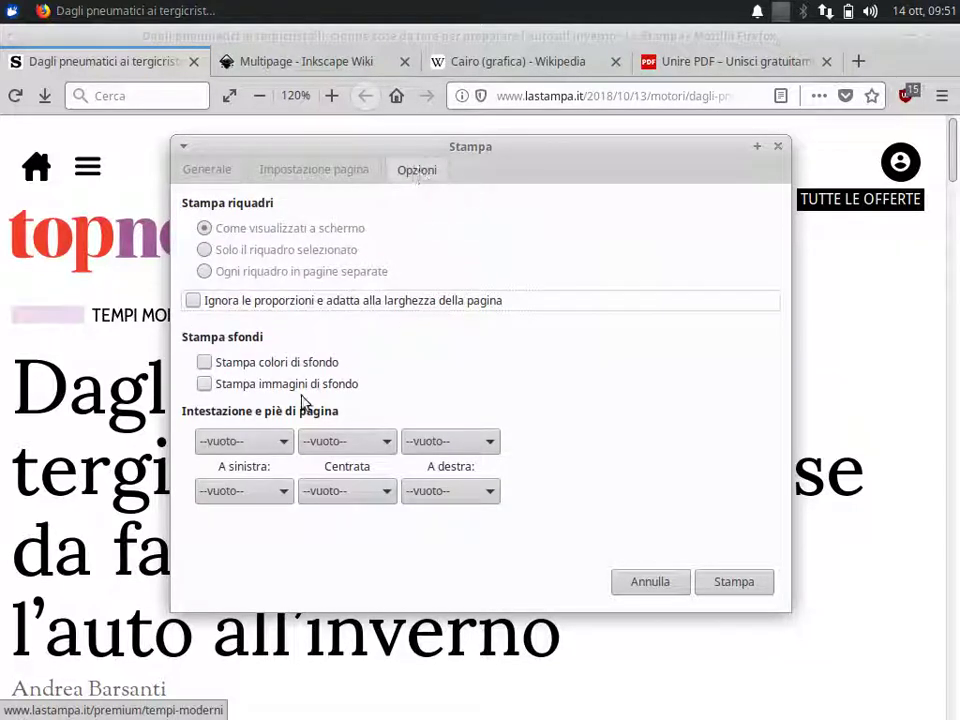
pyautogui.click(283, 447)
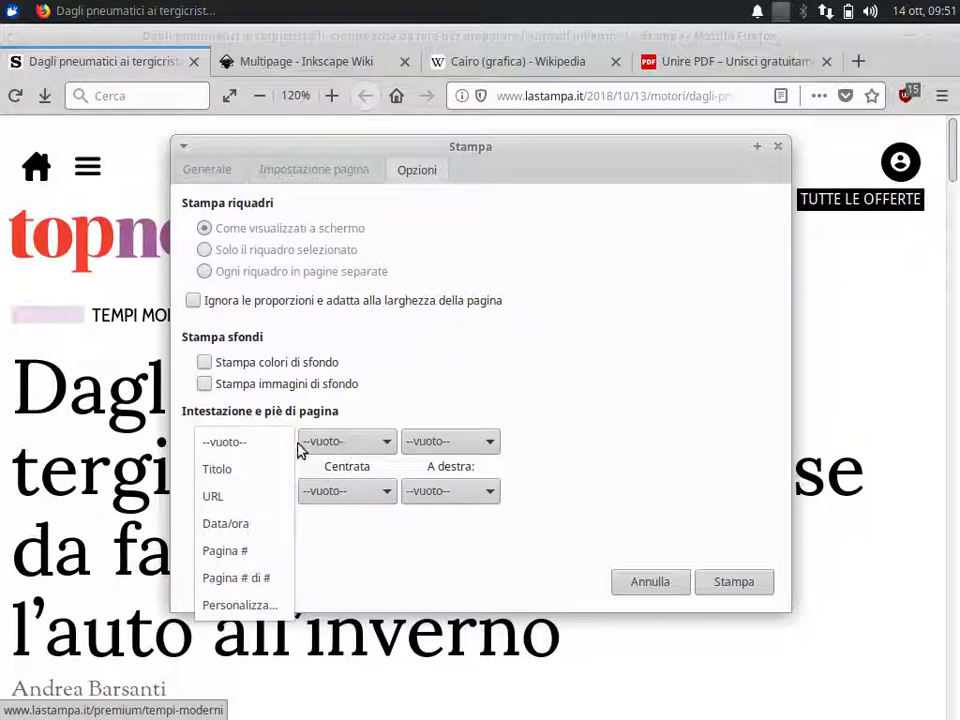
pyautogui.click(390, 394)
pyautogui.click(208, 166)
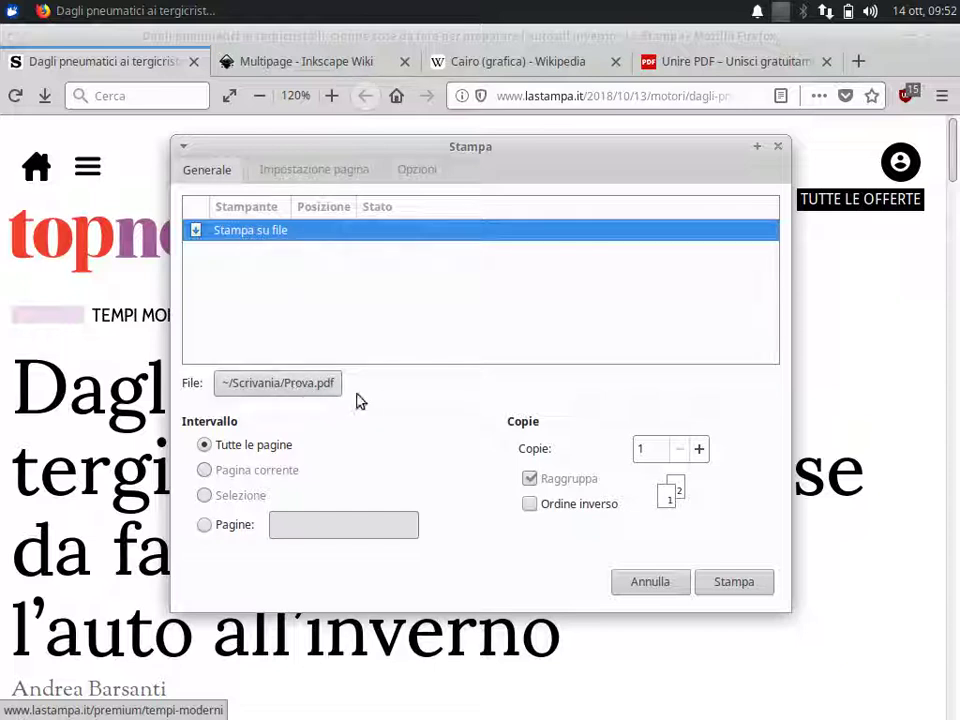
pyautogui.click(735, 582)
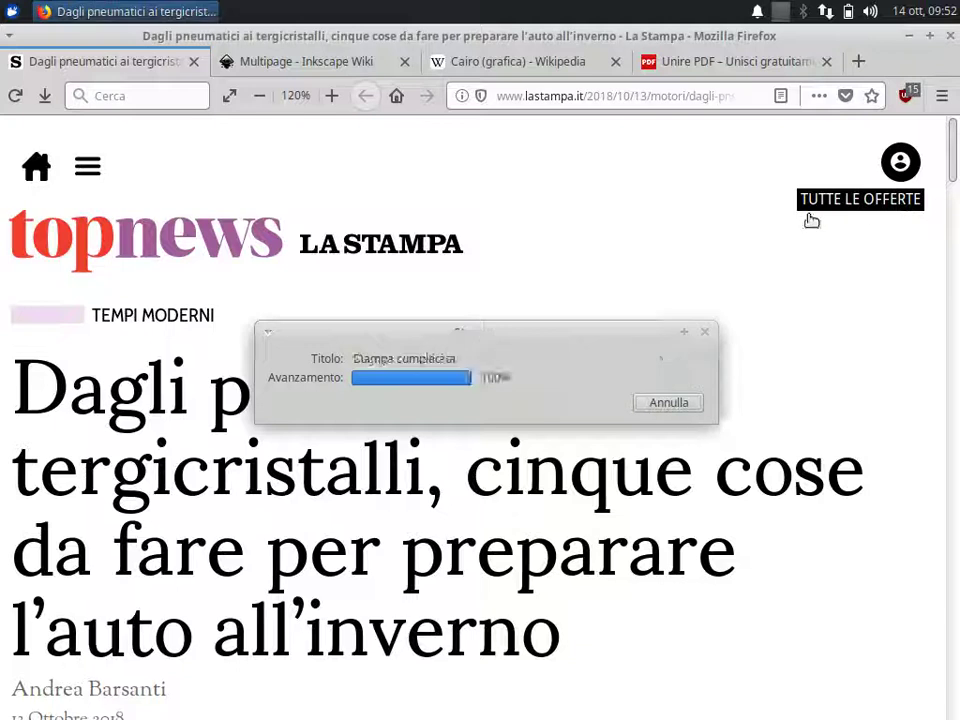
# Minimise Firefox and open Prova.pdf from the desktop in the document viewer.
pyautogui.click(907, 37)
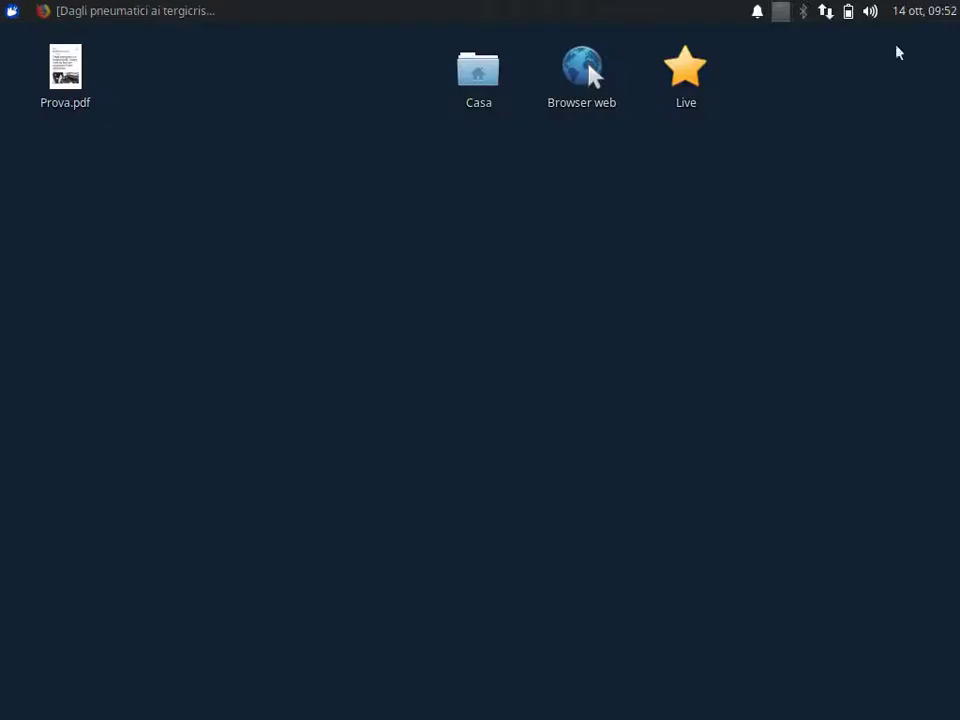
pyautogui.moveTo(64, 64); pyautogui.dragTo(336, 257)
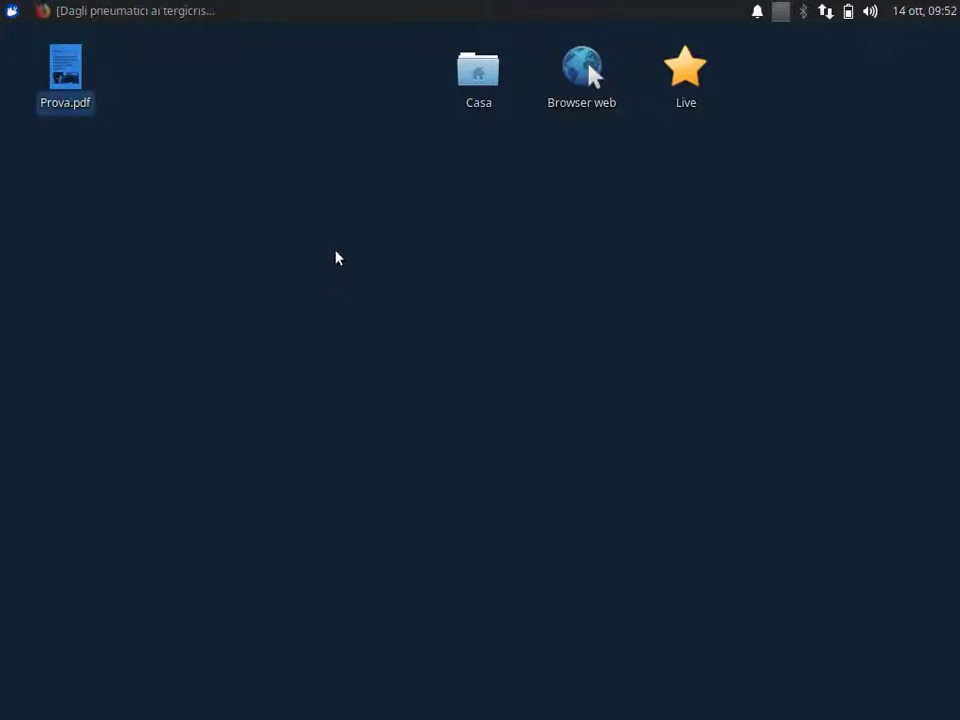
pyautogui.doubleClick(378, 194)
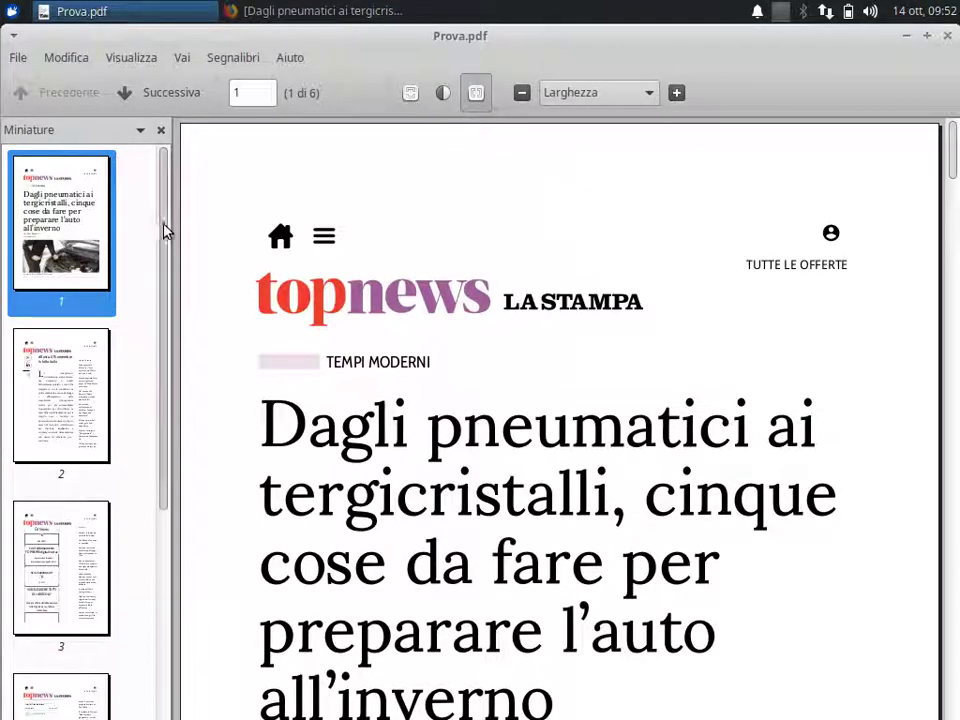
# Page through all six pages of Prova.pdf and return to page 1.
pyautogui.moveTo(163, 231)
pyautogui.mouseDown()
pyautogui.moveTo(157, 387)
pyautogui.moveTo(169, 197)
pyautogui.mouseUp()
pyautogui.click(58, 401)
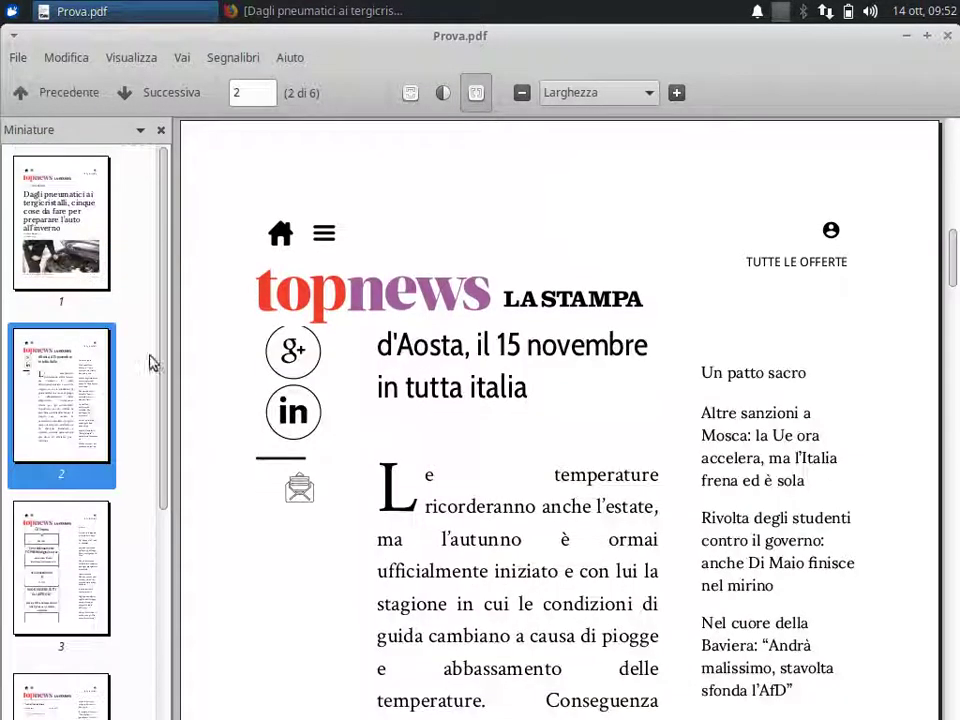
pyautogui.moveTo(169, 341); pyautogui.dragTo(165, 458)
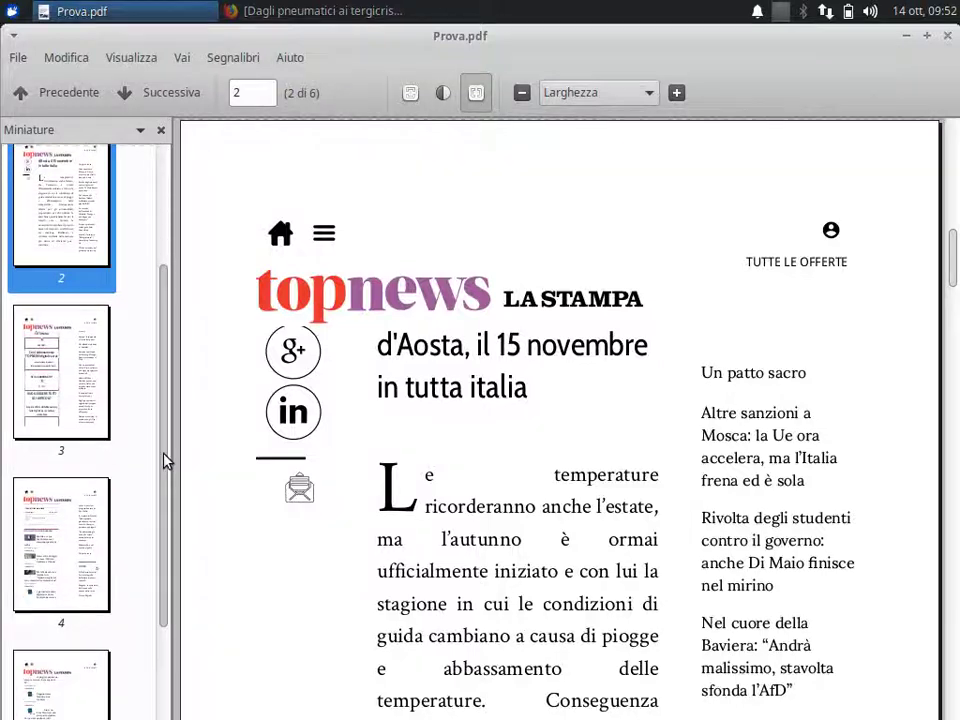
pyautogui.click(75, 386)
pyautogui.moveTo(165, 397); pyautogui.dragTo(165, 499)
pyautogui.click(75, 392)
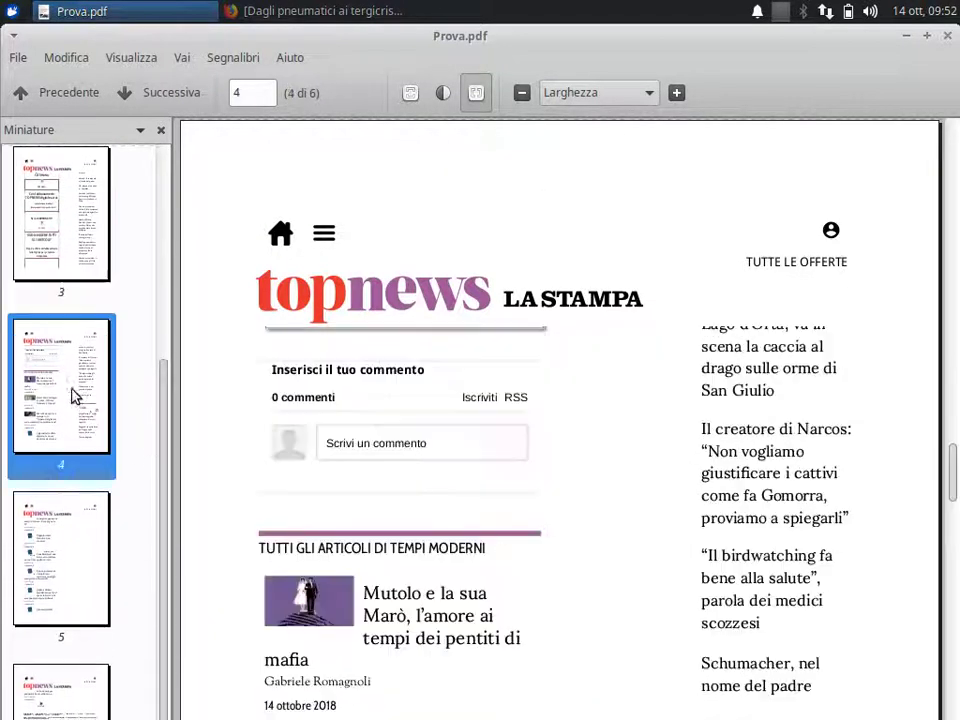
pyautogui.click(84, 507)
pyautogui.click(80, 672)
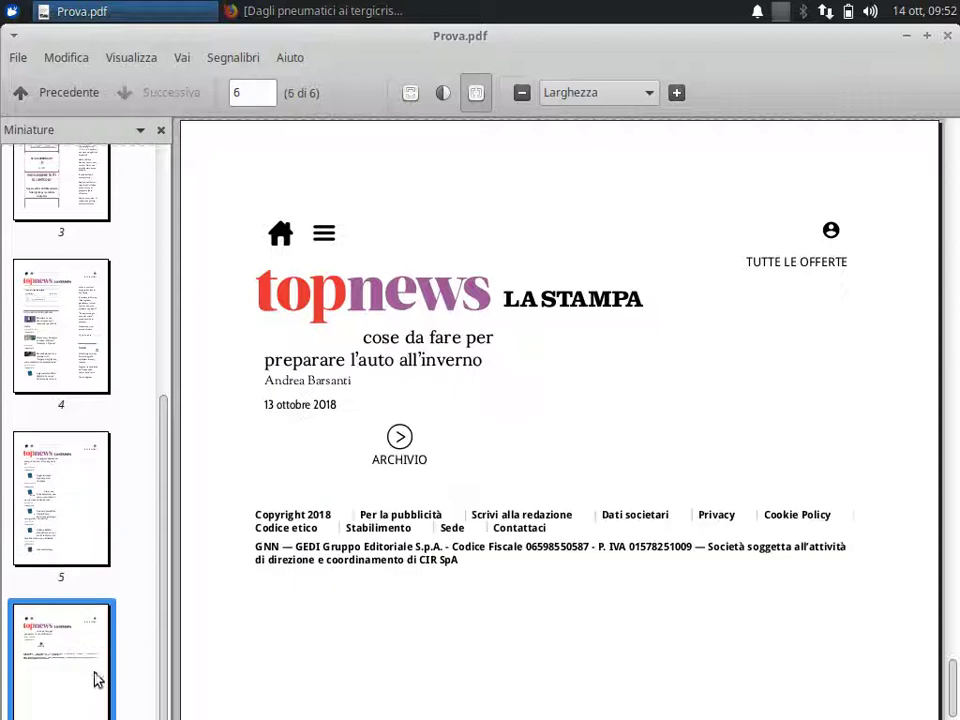
pyautogui.moveTo(165, 616); pyautogui.dragTo(205, 249)
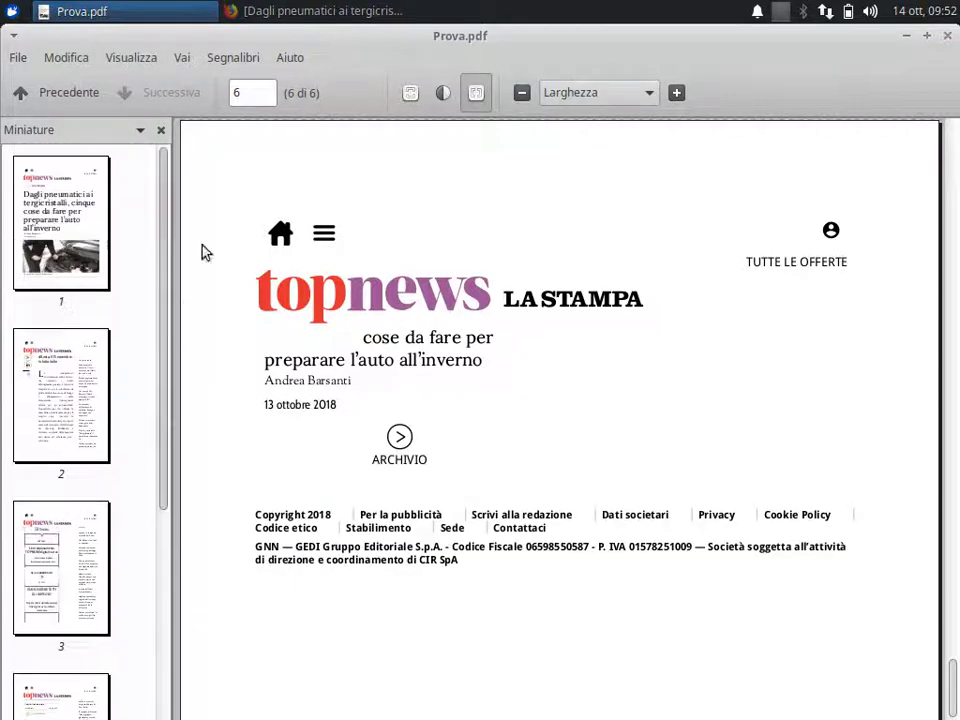
pyautogui.click(76, 219)
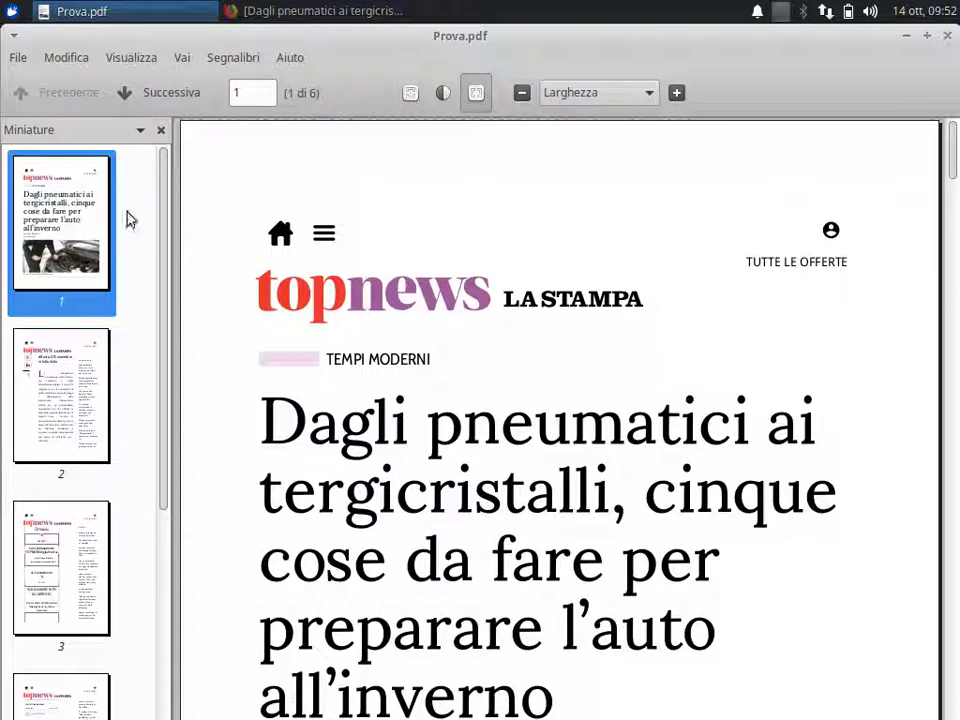
# Check Prova.pdf's document properties: 6 A4 pages created with cairo.
pyautogui.click(16, 58)
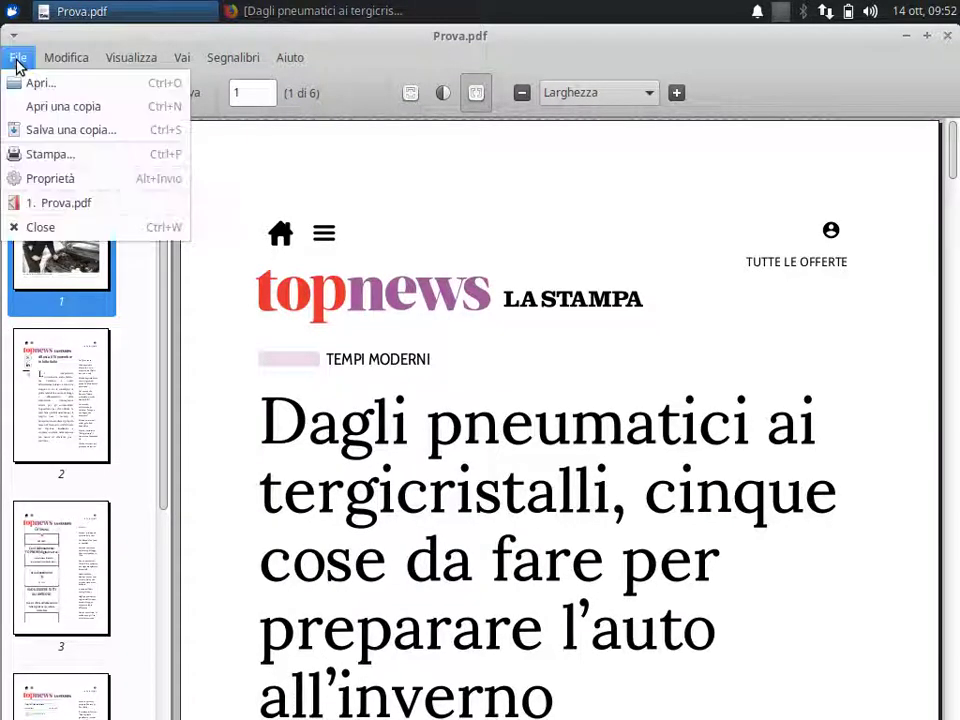
pyautogui.click(55, 180)
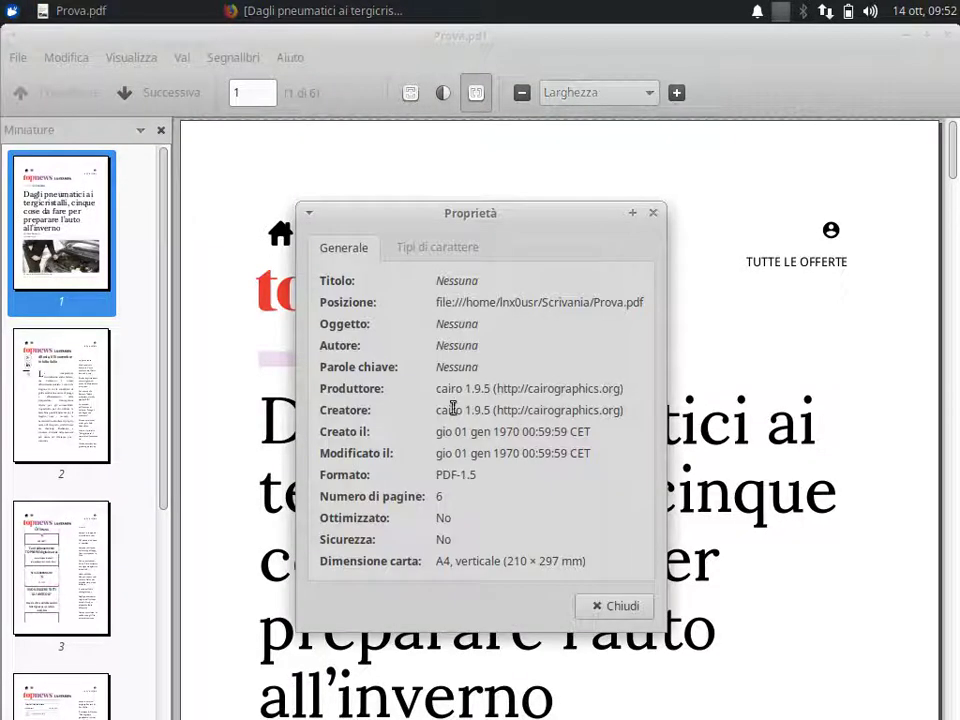
pyautogui.click(620, 607)
pyautogui.click(905, 36)
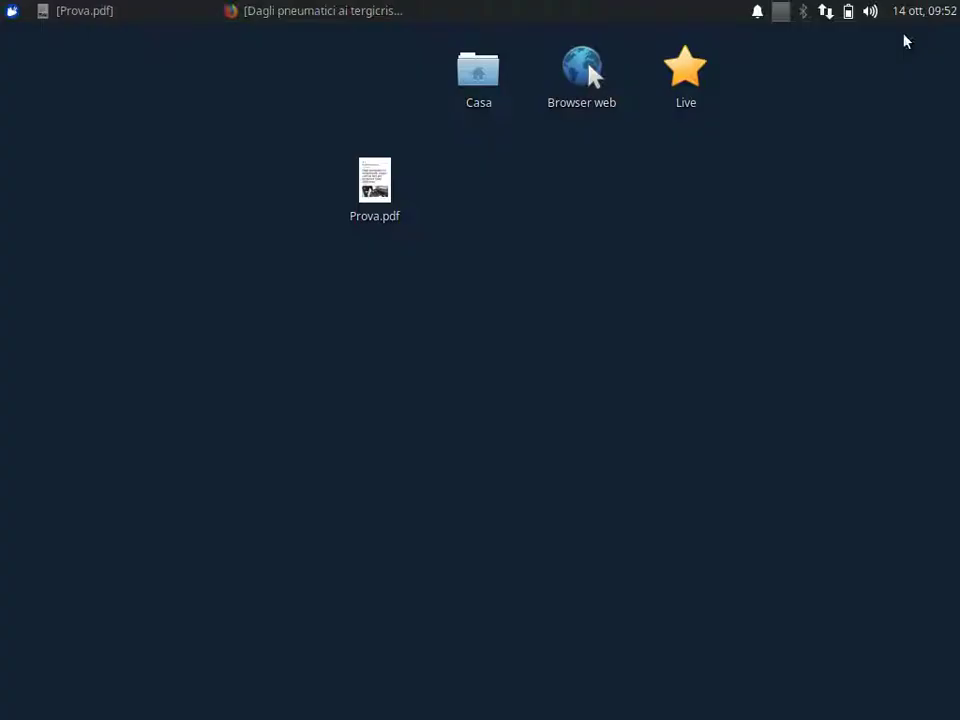
pyautogui.click(313, 11)
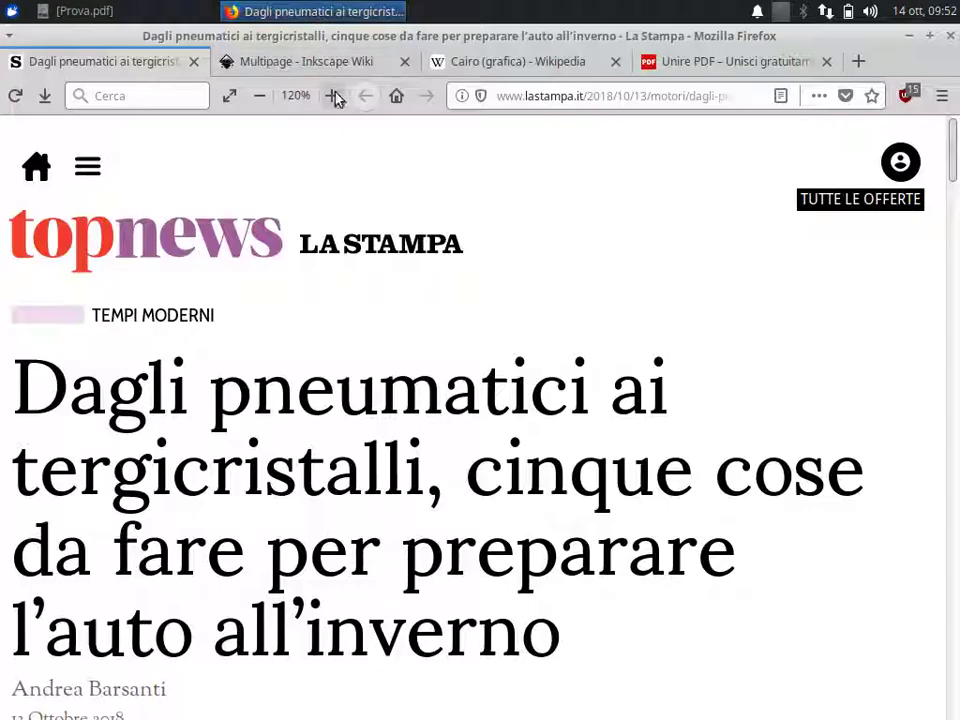
pyautogui.click(508, 64)
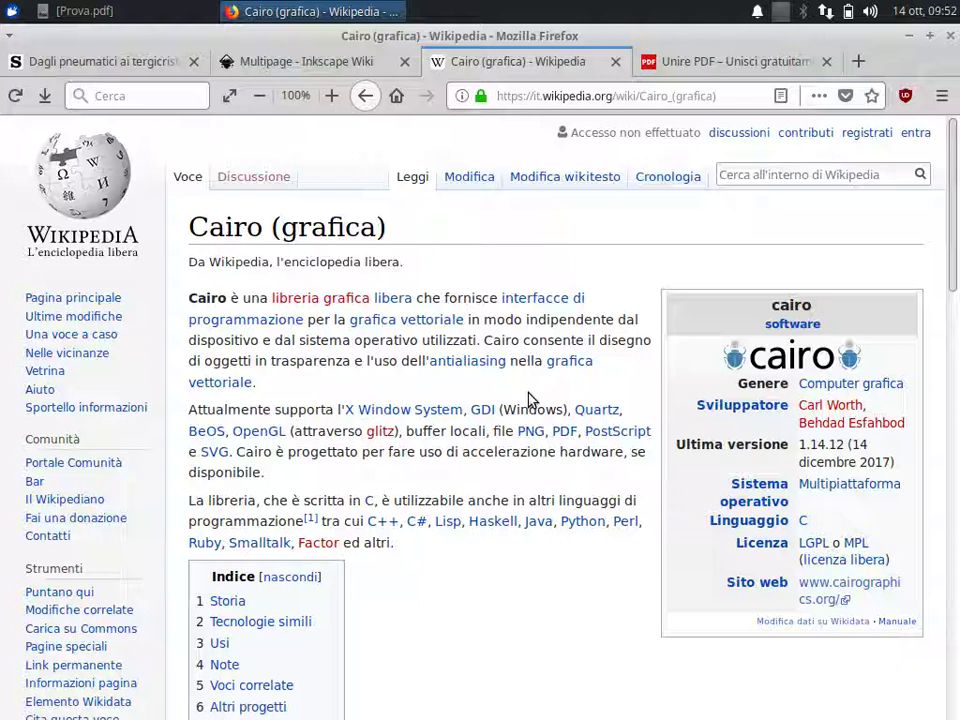
pyautogui.click(118, 63)
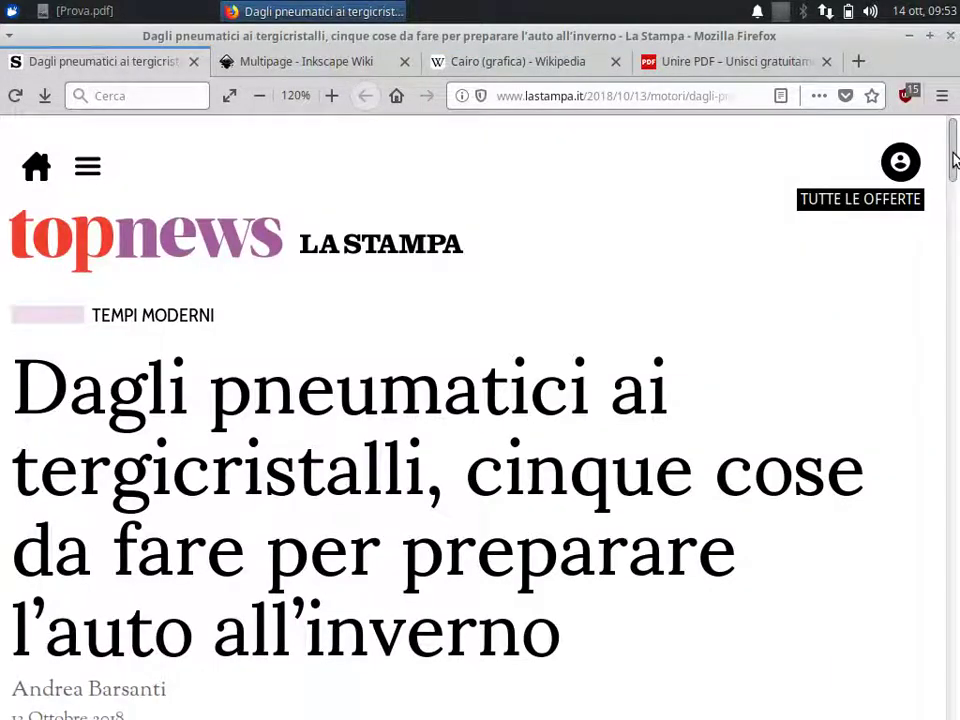
pyautogui.moveTo(953, 160)
pyautogui.mouseDown()
pyautogui.moveTo(953, 463)
pyautogui.moveTo(955, 300)
pyautogui.mouseUp()
pyautogui.click(910, 35)
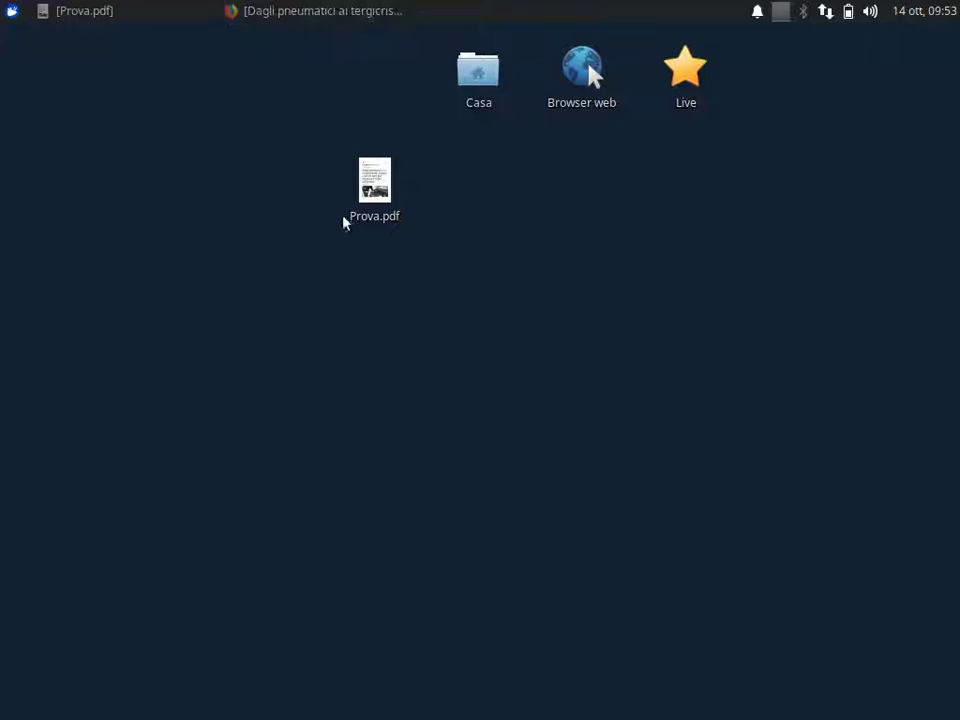
pyautogui.doubleClick(375, 183)
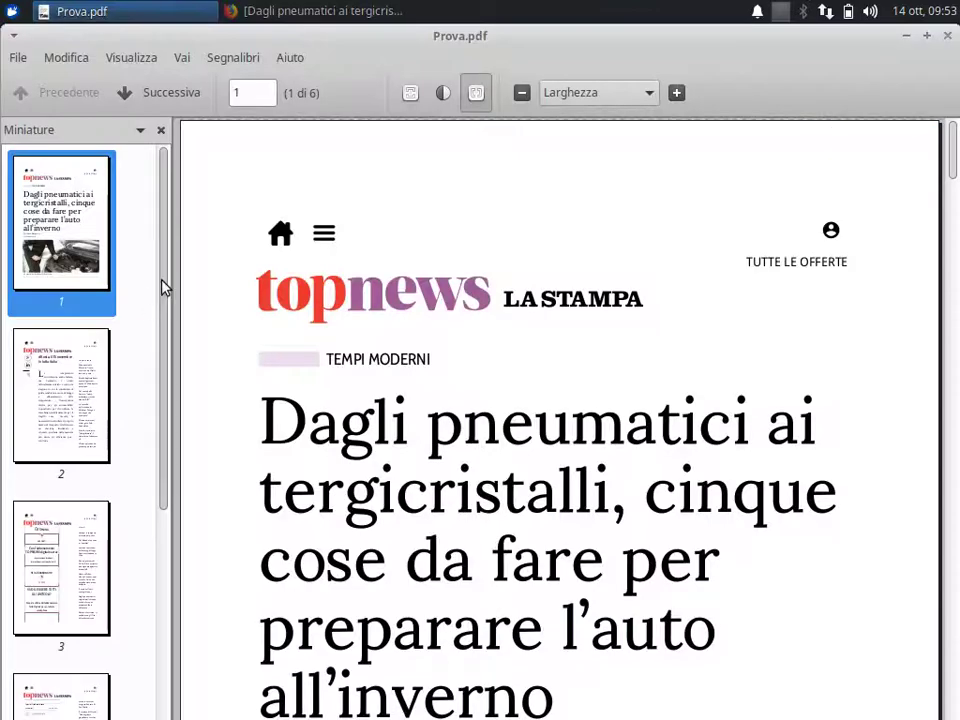
pyautogui.moveTo(163, 287); pyautogui.dragTo(180, 518)
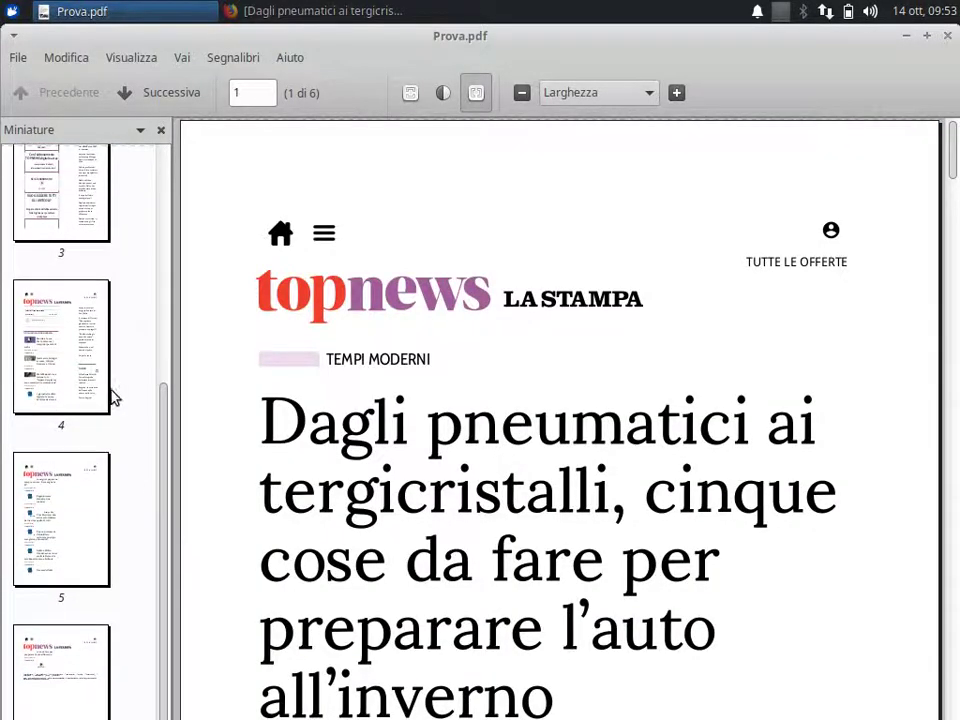
pyautogui.click(112, 397)
pyautogui.click(75, 242)
pyautogui.moveTo(167, 390); pyautogui.dragTo(204, 171)
pyautogui.click(68, 230)
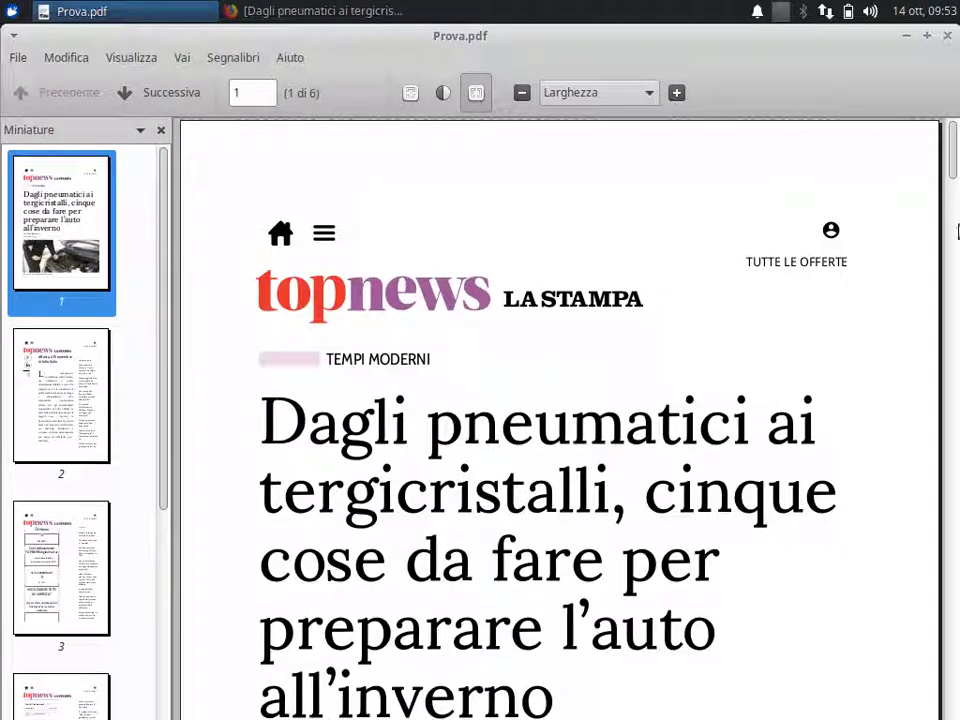
pyautogui.scroll(-2, 950, 232)
pyautogui.scroll(2, 950, 232)
pyautogui.click(905, 35)
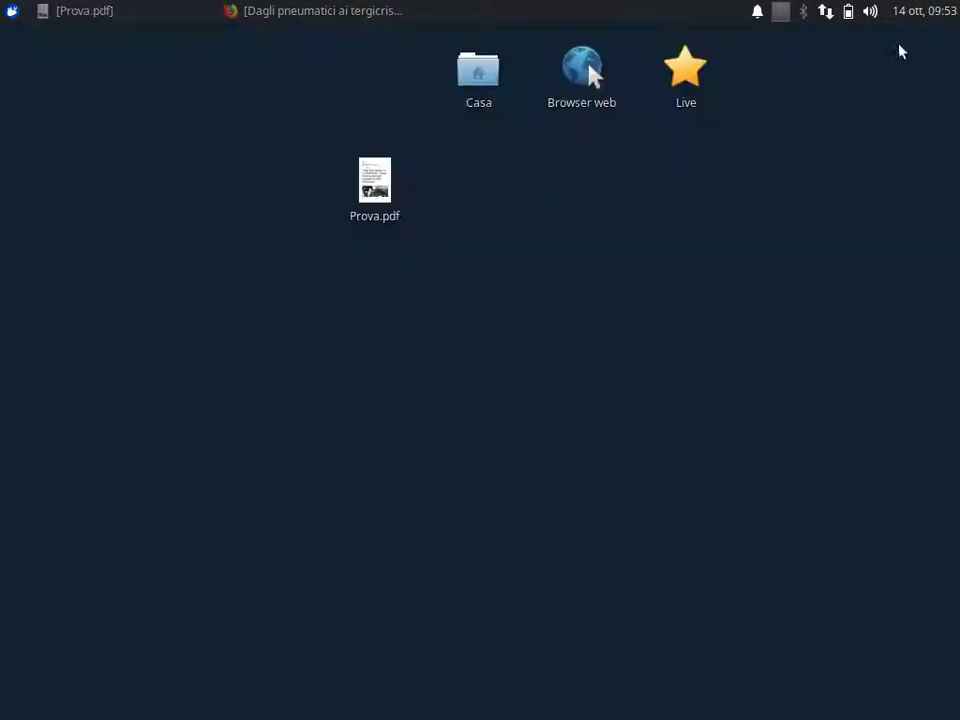
# Restore the Firefox article window and open its print dialog with Ctrl+P.
pyautogui.click(302, 15)
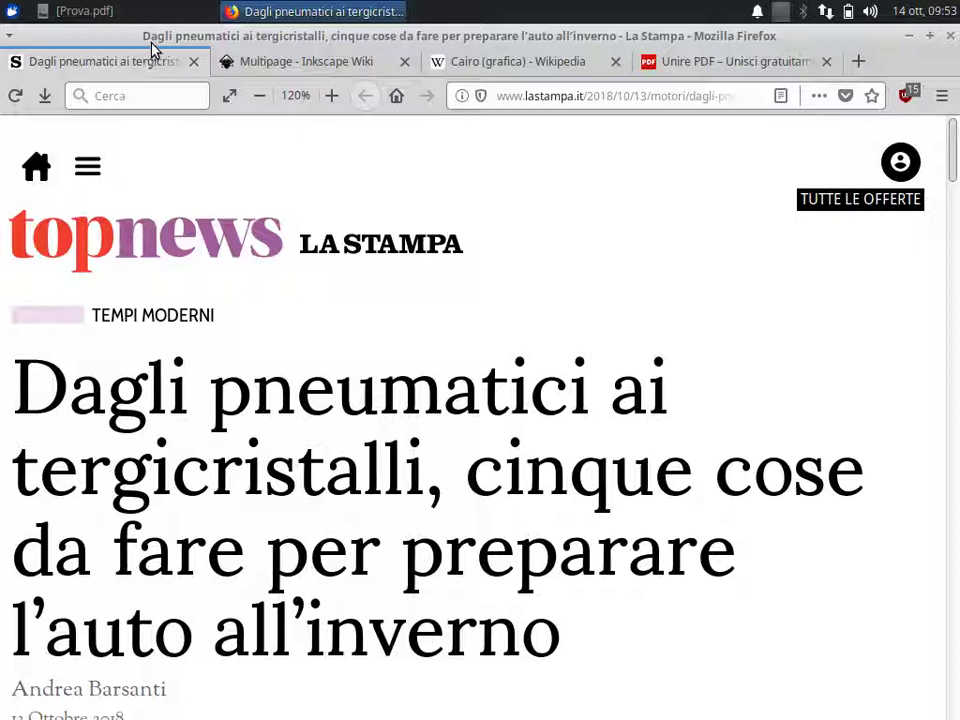
pyautogui.press('alt')
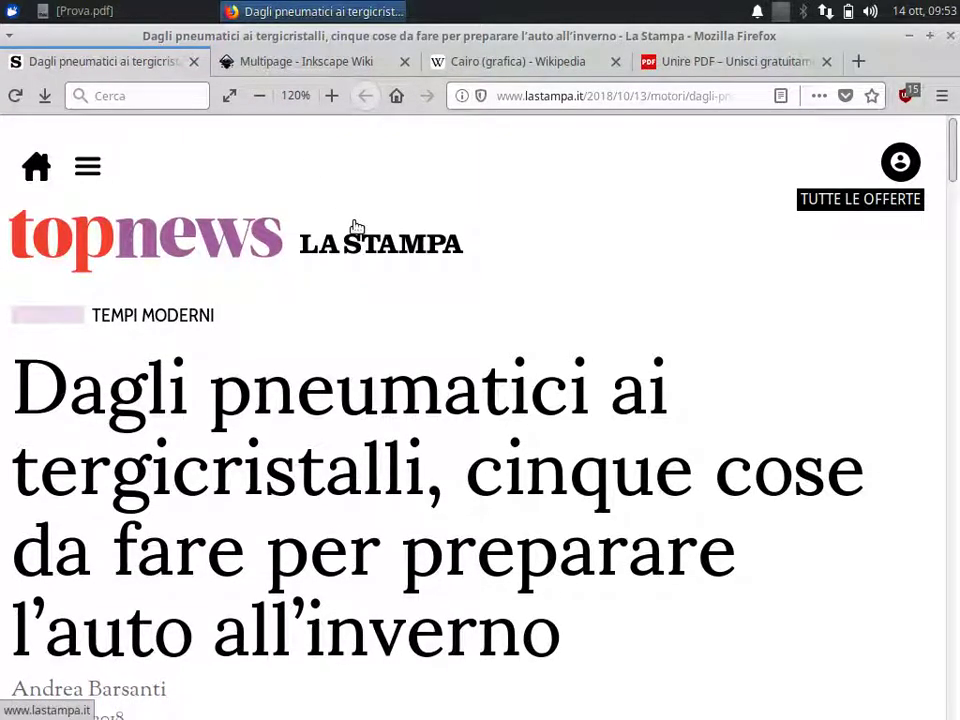
pyautogui.hotkey('ctrl', 'p')
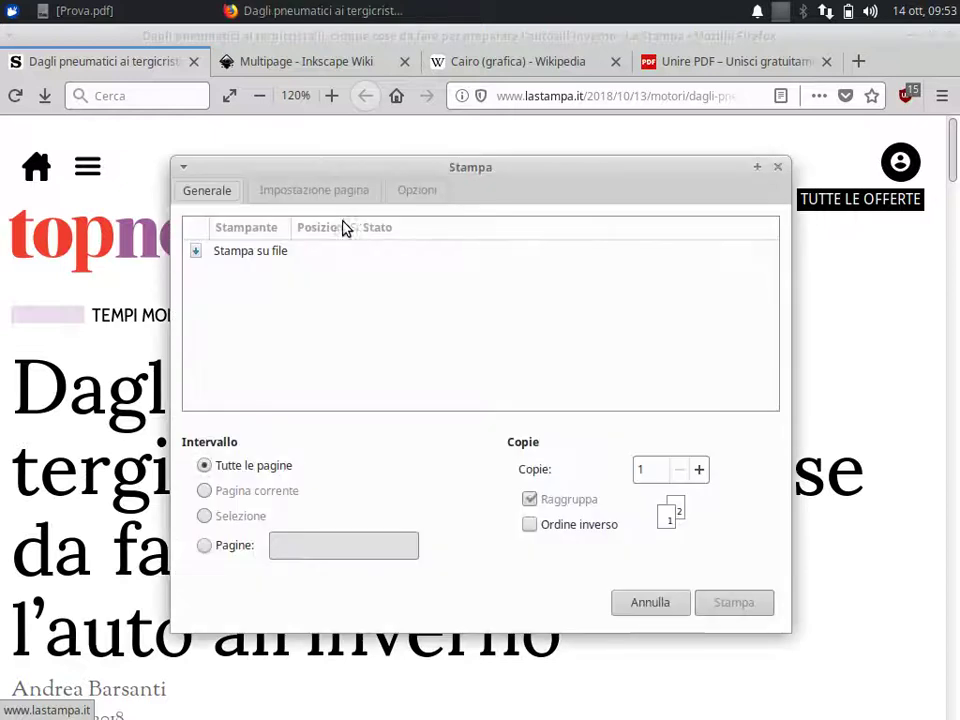
# Reposition the print dialog and dismiss it without printing again.
pyautogui.moveTo(588, 167); pyautogui.dragTo(591, 147)
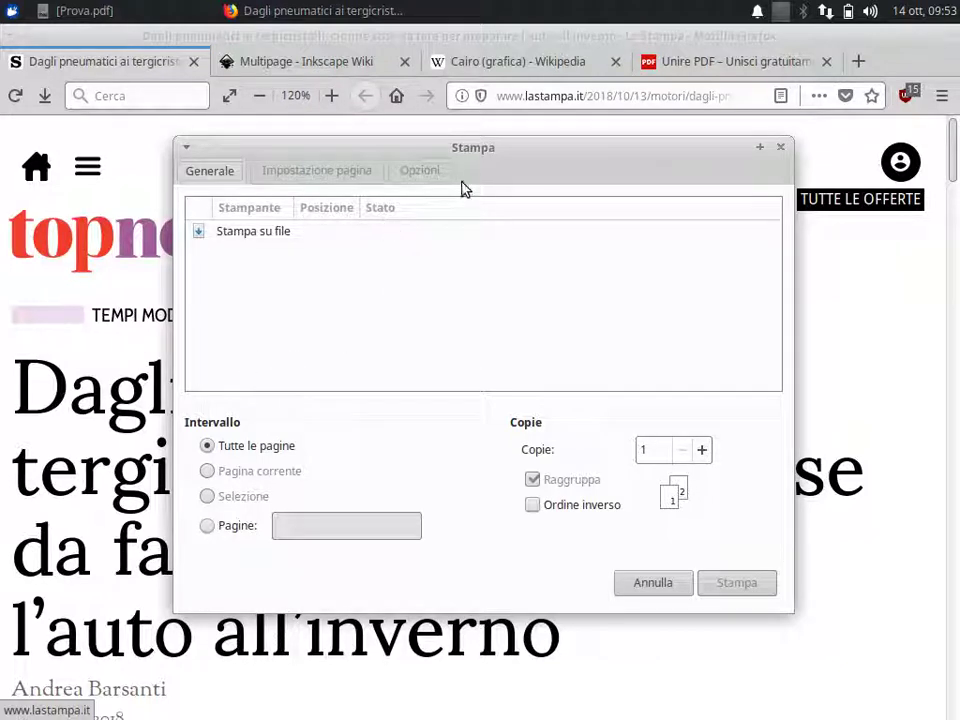
pyautogui.moveTo(482, 153); pyautogui.dragTo(475, 155)
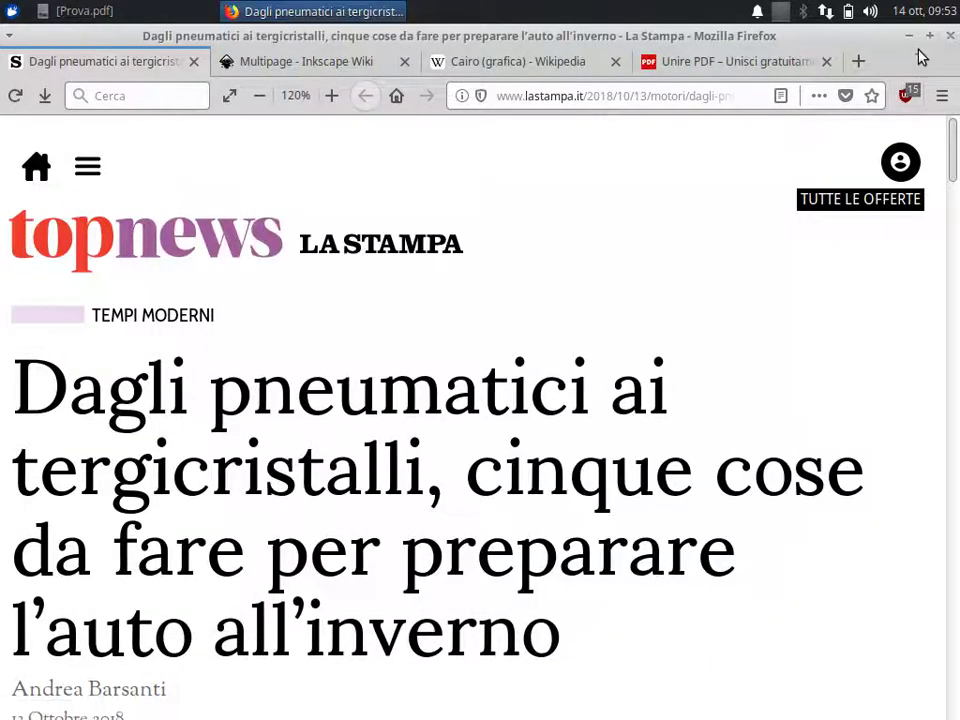
# Glance at Prova.pdf in the viewer, close it, and launch Inkscape from the applications menu.
pyautogui.click(912, 38)
pyautogui.doubleClick(379, 189)
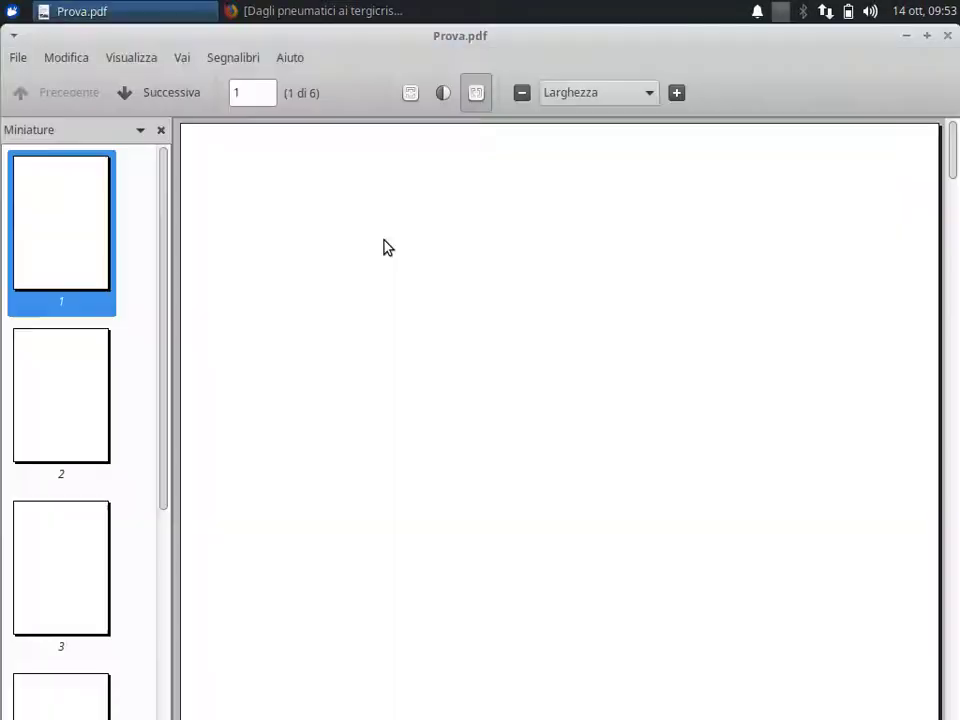
pyautogui.moveTo(167, 249)
pyautogui.mouseDown()
pyautogui.moveTo(171, 489)
pyautogui.moveTo(210, 129)
pyautogui.mouseUp()
pyautogui.click(947, 36)
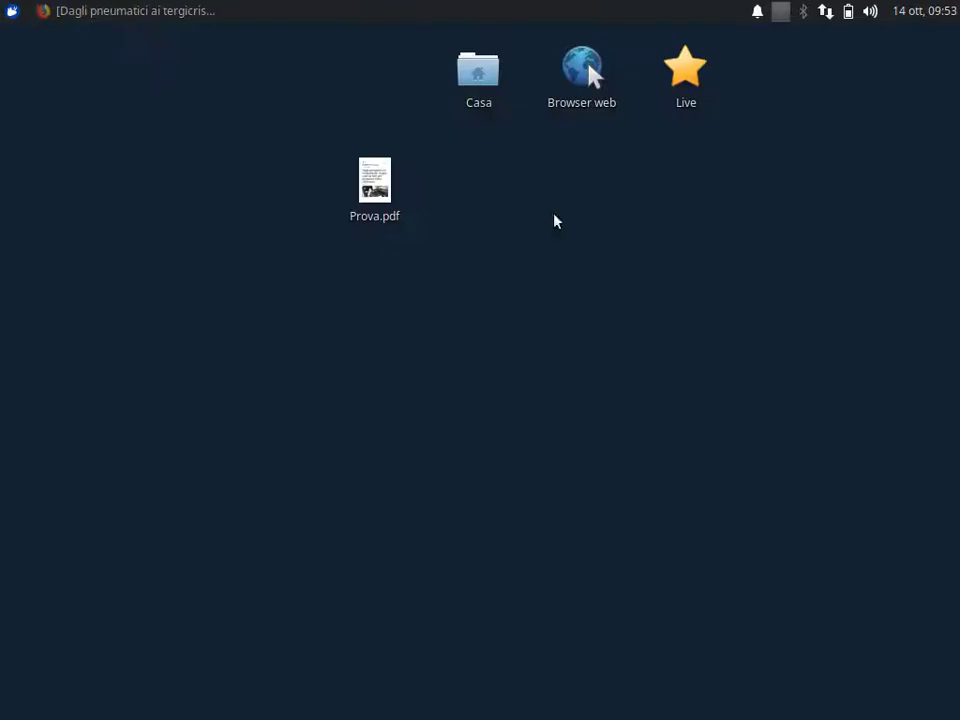
pyautogui.click(12, 12)
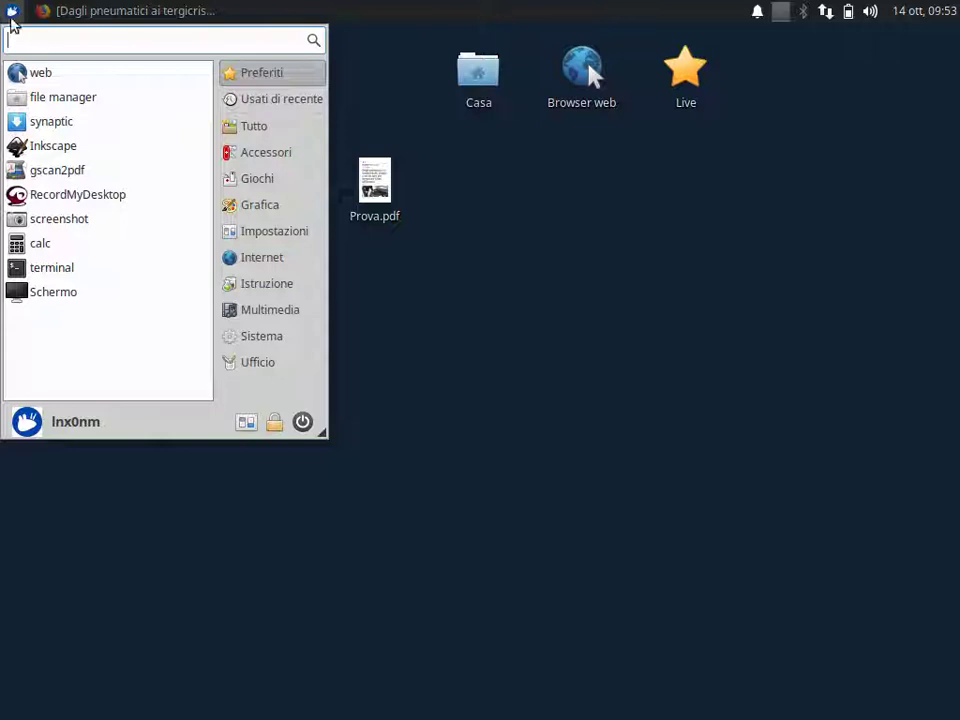
pyautogui.click(45, 146)
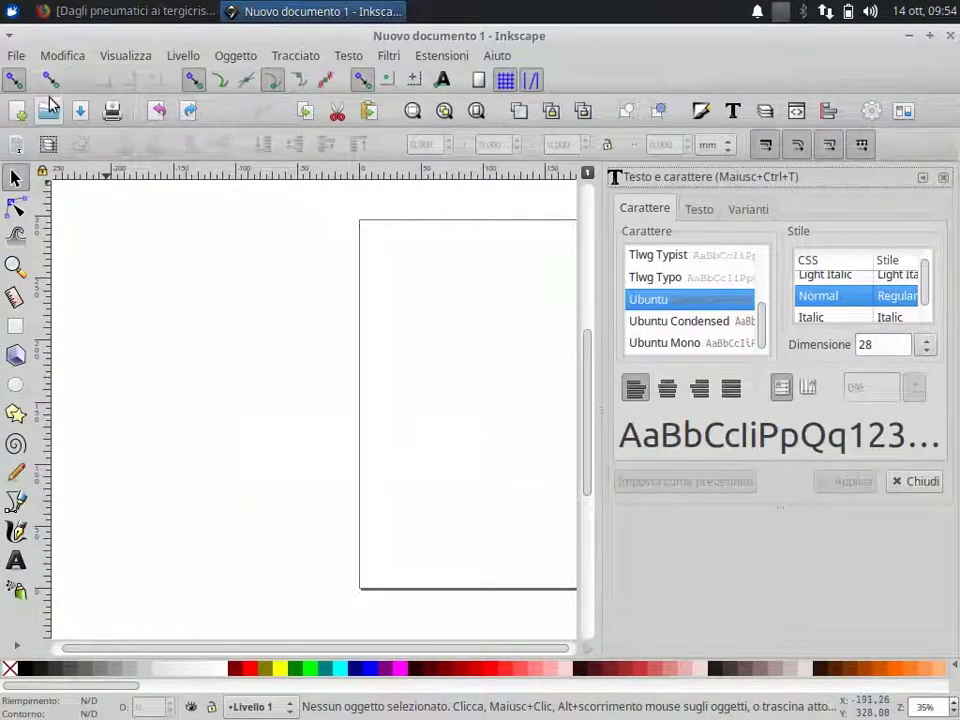
# Open Prova.pdf in Inkscape with import page 1 selected, then view Firefox's Multipage wiki article.
pyautogui.click(16, 56)
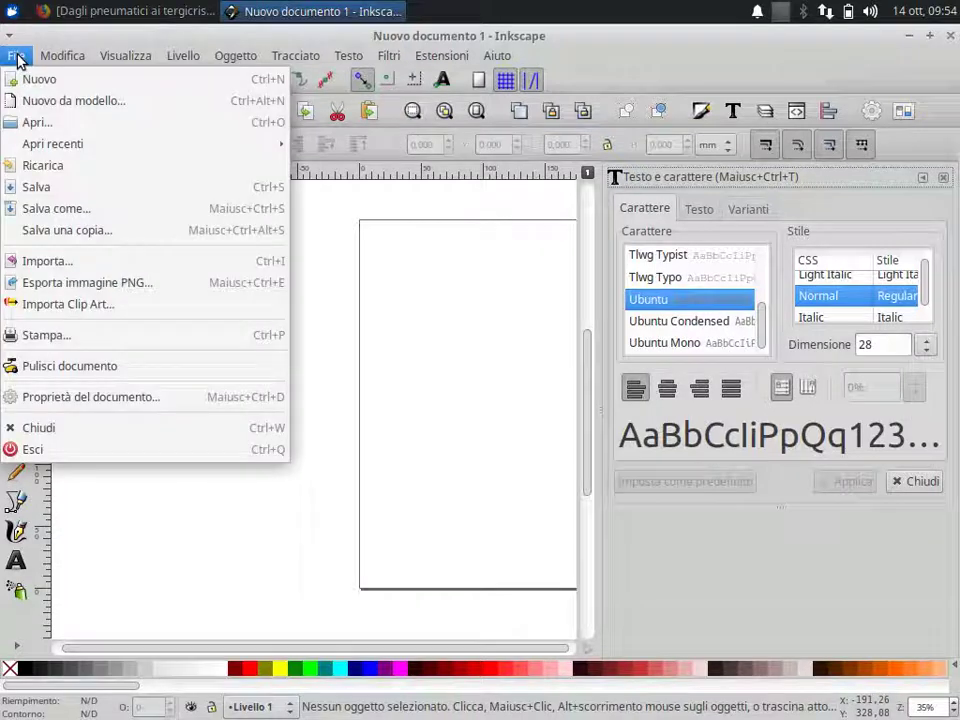
pyautogui.click(40, 124)
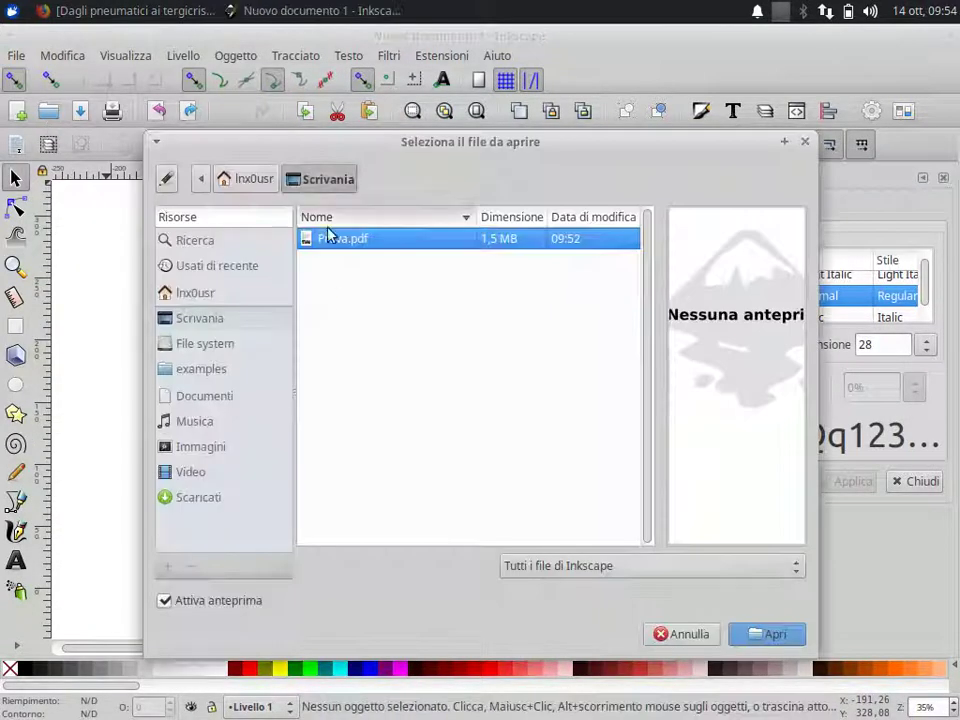
pyautogui.click(771, 640)
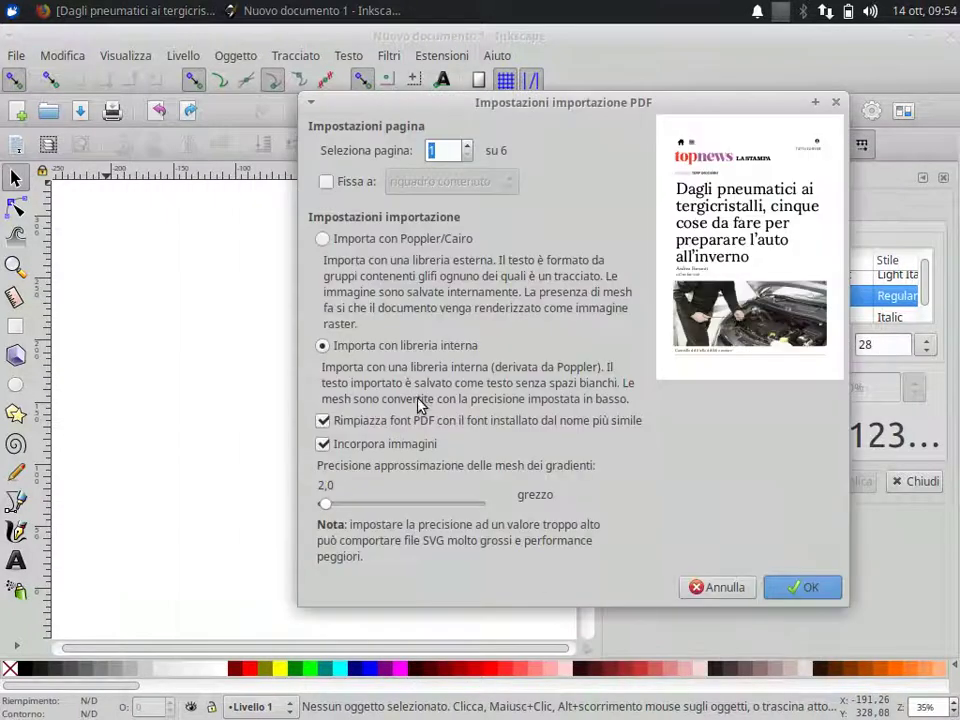
pyautogui.moveTo(590, 116); pyautogui.dragTo(435, 147)
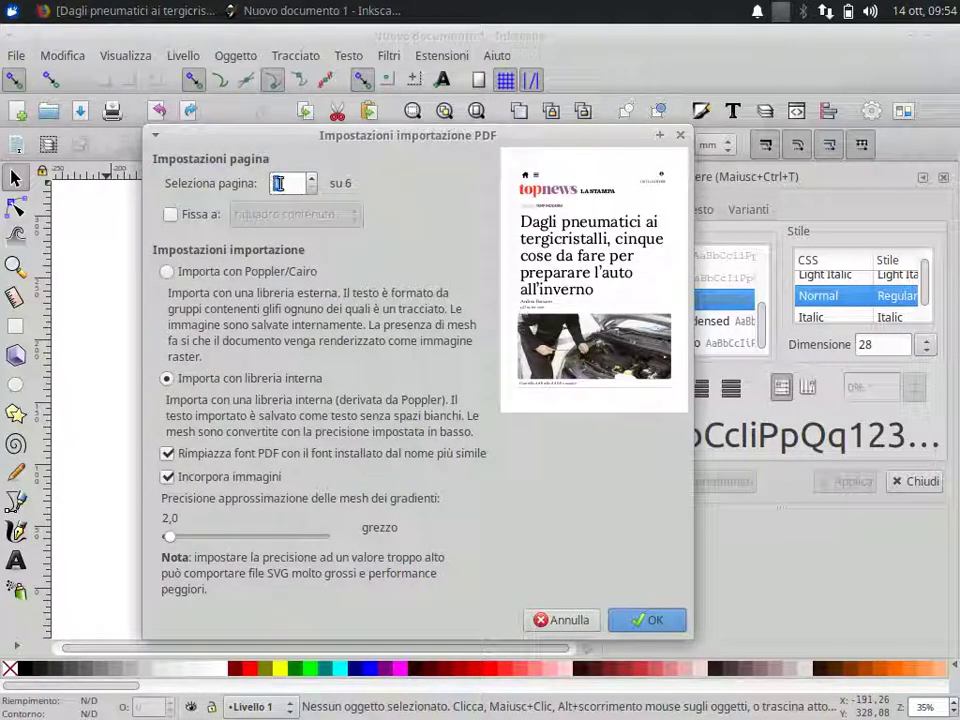
pyautogui.click(312, 180)
pyautogui.click(313, 180)
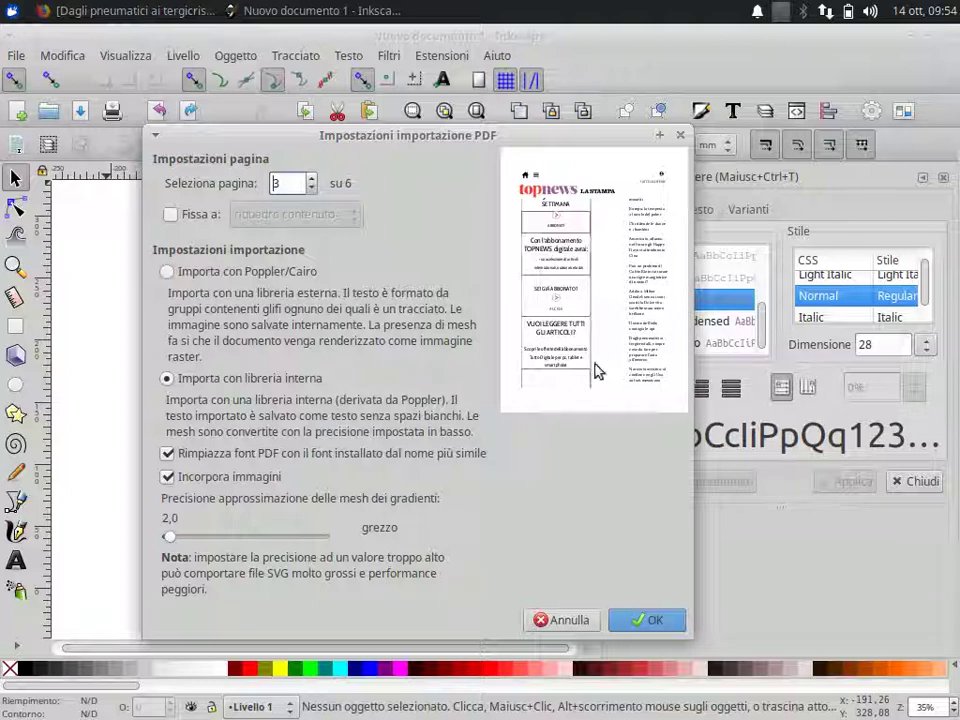
pyautogui.doubleClick(313, 189)
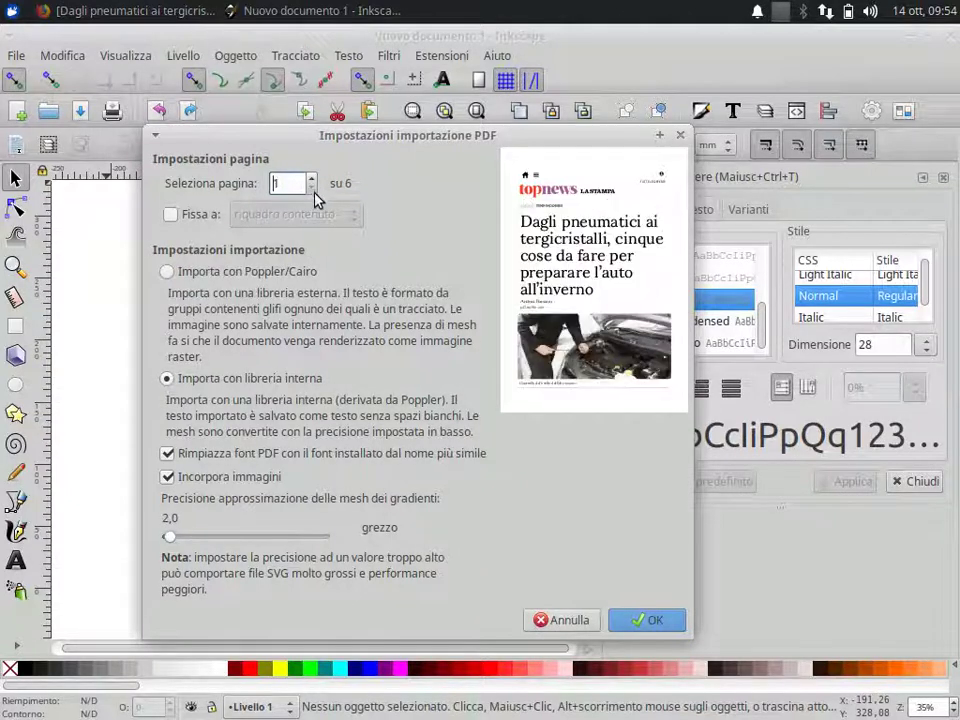
pyautogui.click(150, 12)
pyautogui.click(307, 64)
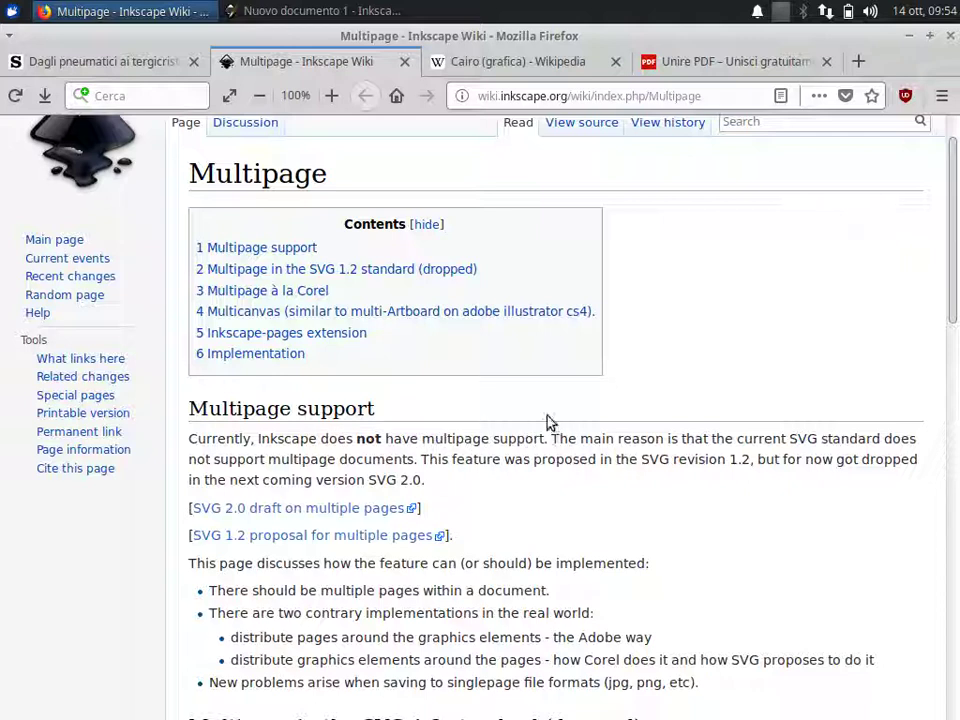
# Visit the PDF Merge tab in Firefox, then minimise Firefox back to Inkscape's import dialog.
pyautogui.click(911, 41)
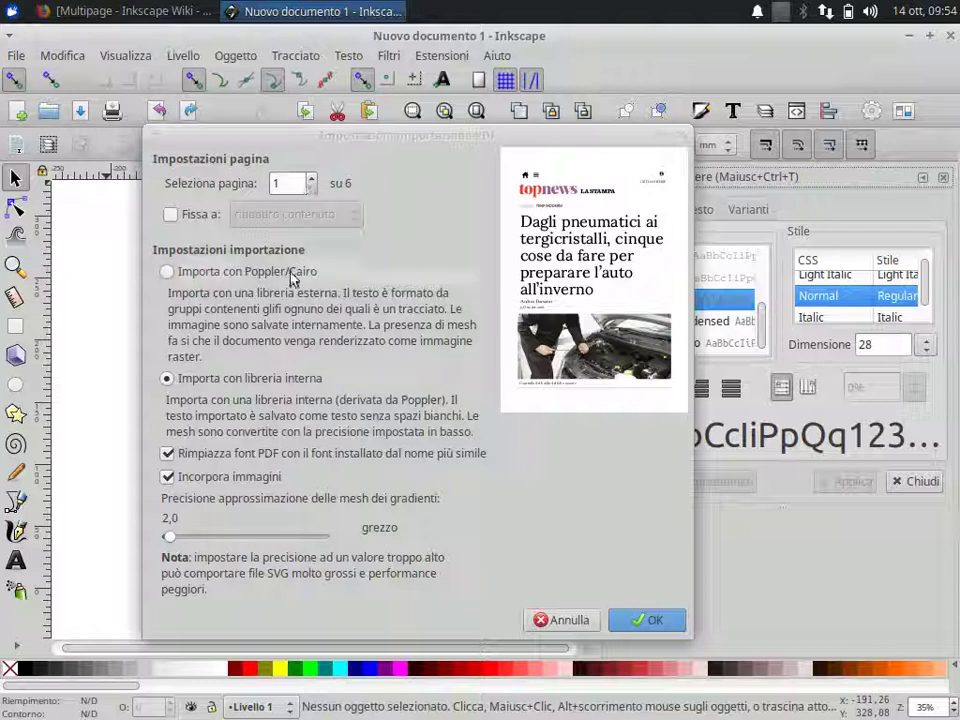
pyautogui.click(148, 11)
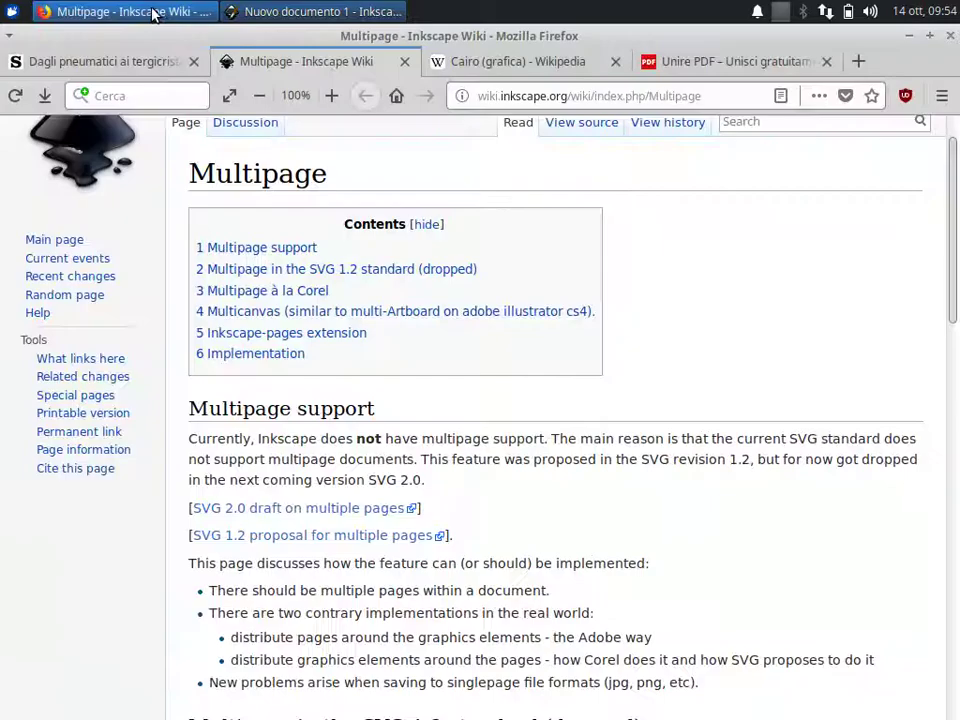
pyautogui.click(702, 64)
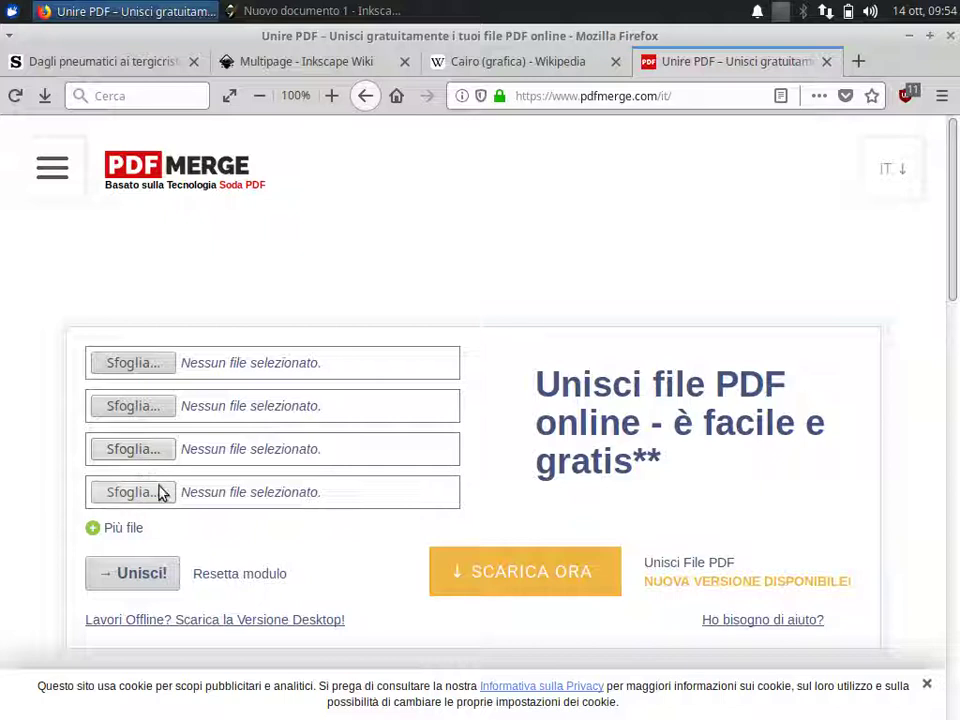
pyautogui.click(909, 37)
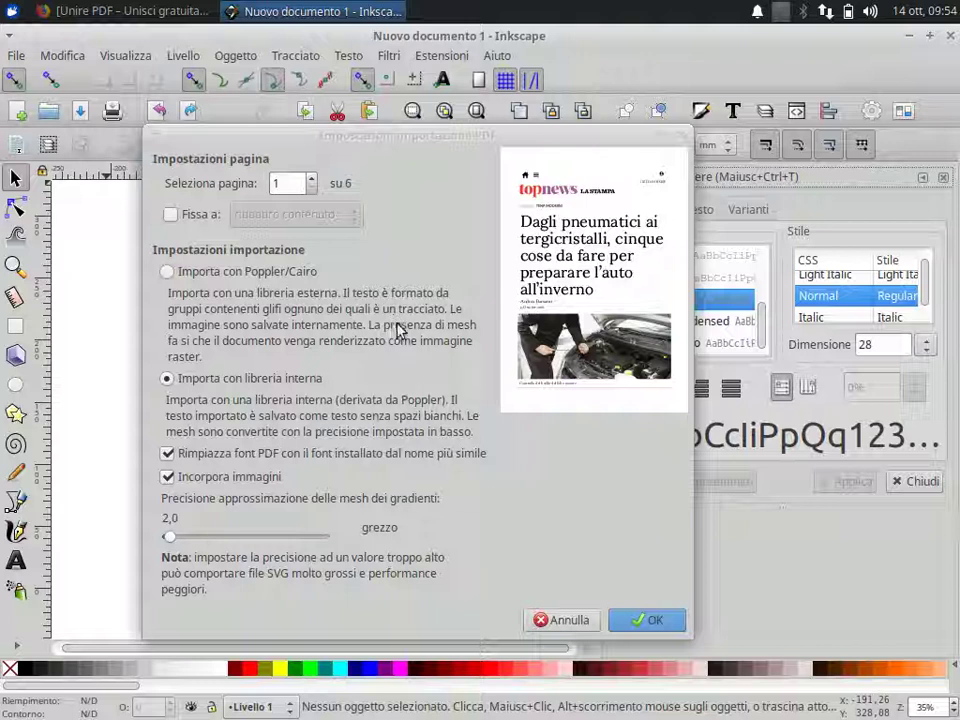
# Import page 1 of Prova.pdf with the internal library option and confirm with OK.
pyautogui.moveTo(393, 135)
pyautogui.mouseDown()
pyautogui.moveTo(389, 159)
pyautogui.moveTo(393, 141)
pyautogui.mouseUp()
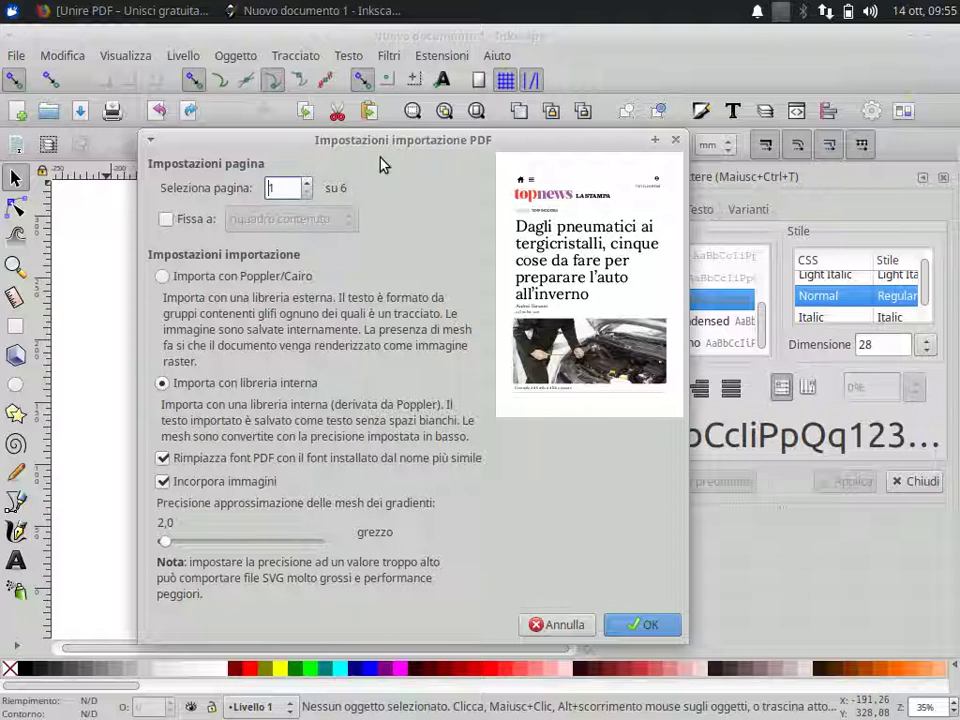
pyautogui.click(310, 183)
pyautogui.click(310, 193)
pyautogui.click(648, 626)
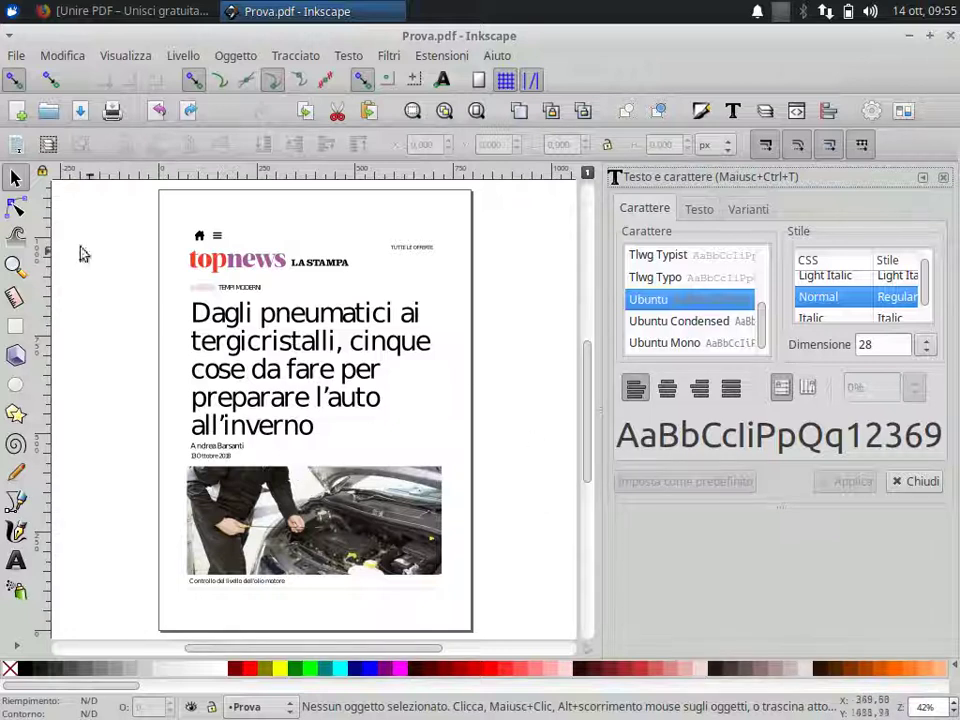
# Delete the topnews masthead, LA STAMPA header, TUTTE LE OFFERTE text and header icons.
pyautogui.click(14, 177)
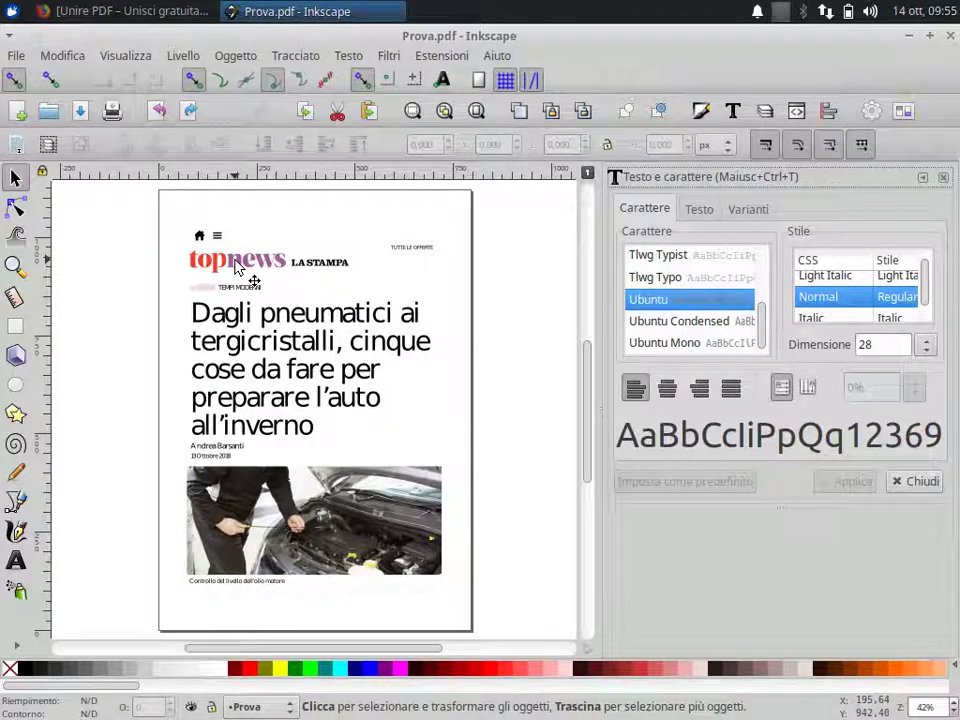
pyautogui.click(237, 266)
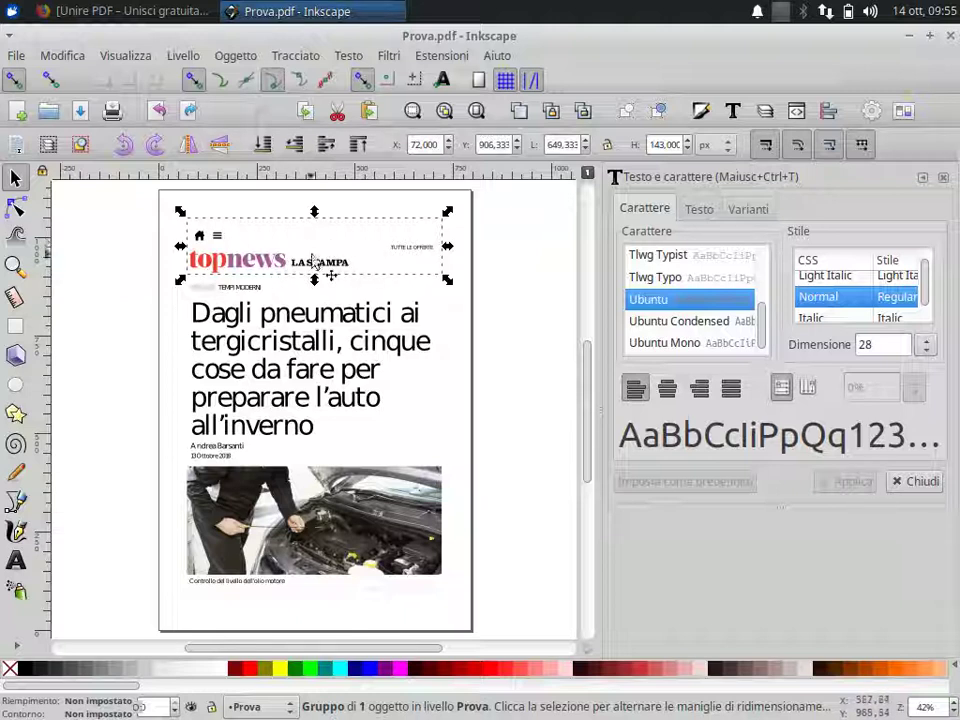
pyautogui.press('Delete')
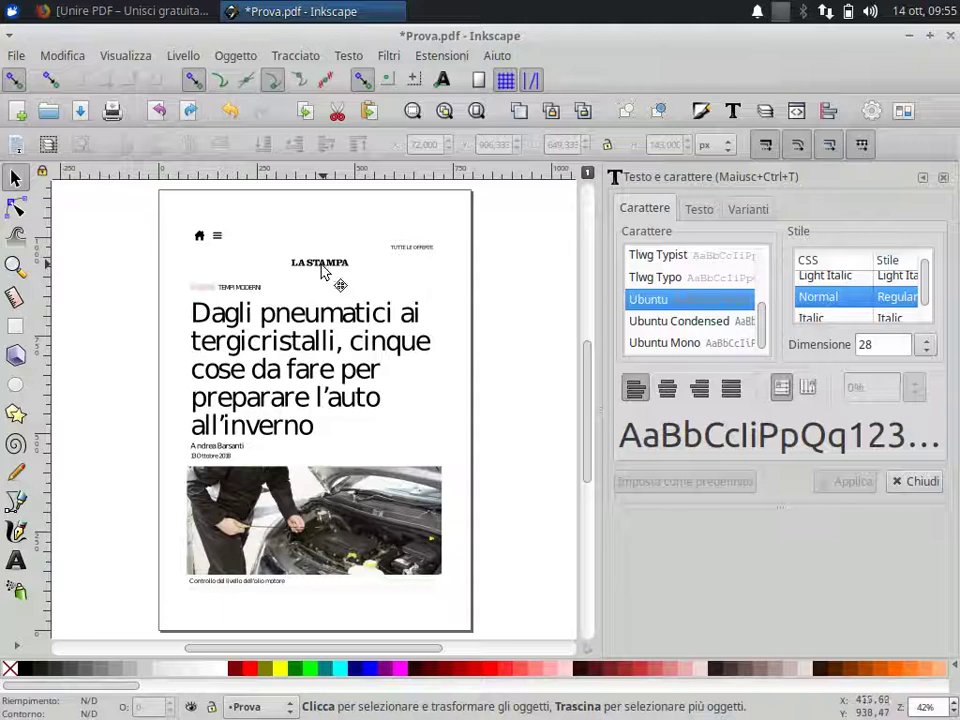
pyautogui.click(322, 264)
pyautogui.press('Delete')
pyautogui.click(423, 252)
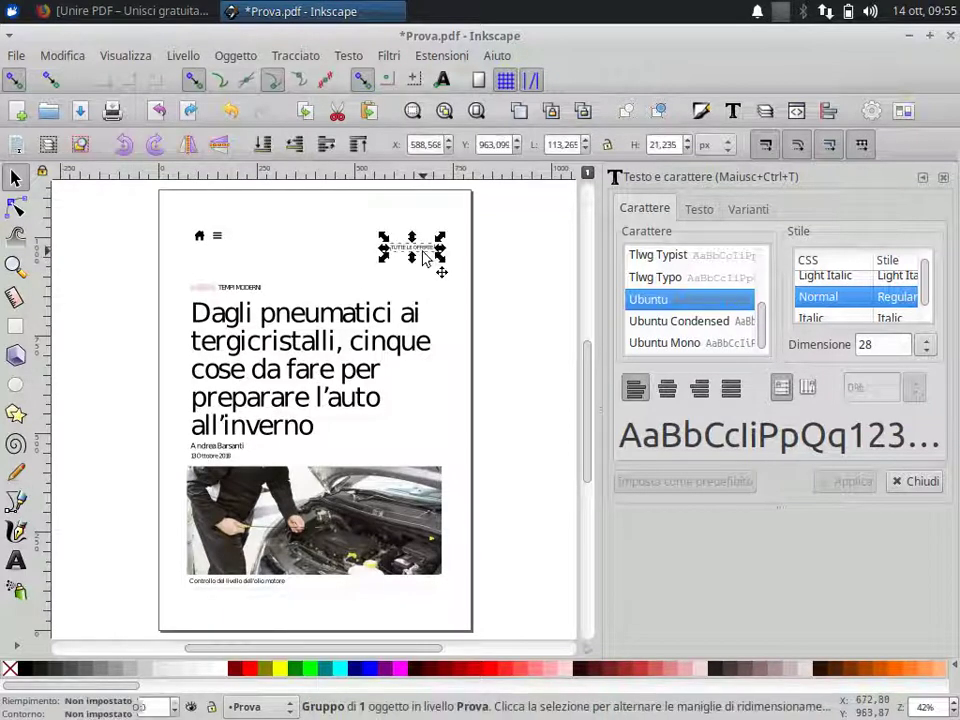
pyautogui.press('Delete')
pyautogui.click(216, 236)
pyautogui.press('Delete')
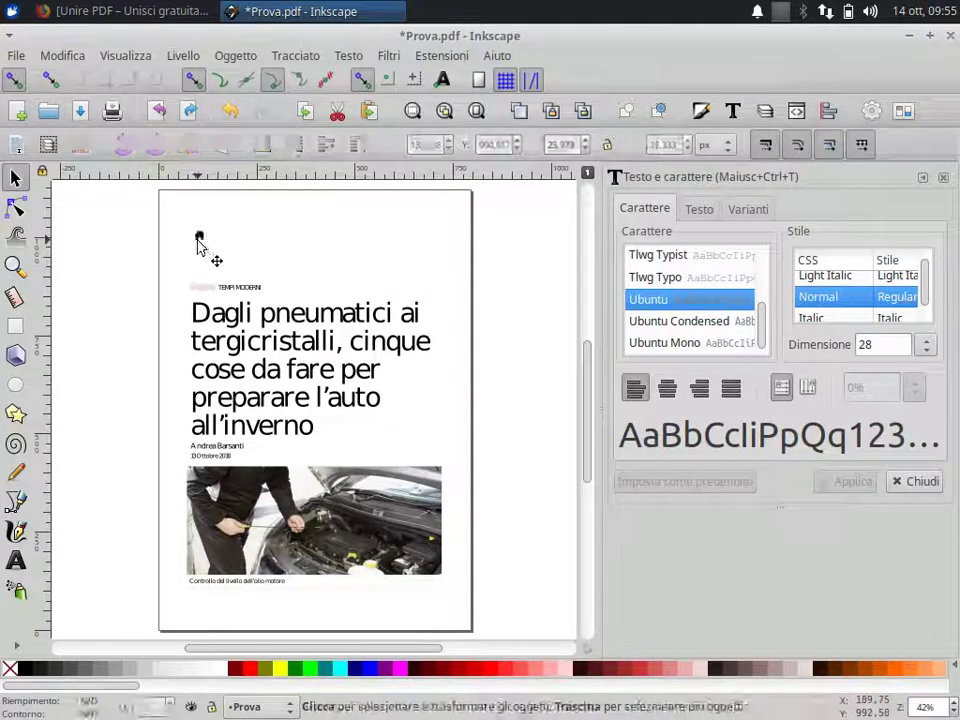
pyautogui.click(199, 238)
pyautogui.press('Delete')
# Delete the TEMPI MODERNI label and move 'tergicristalli, cinque' up beneath 'Dagli pneumatici ai'.
pyautogui.click(243, 293)
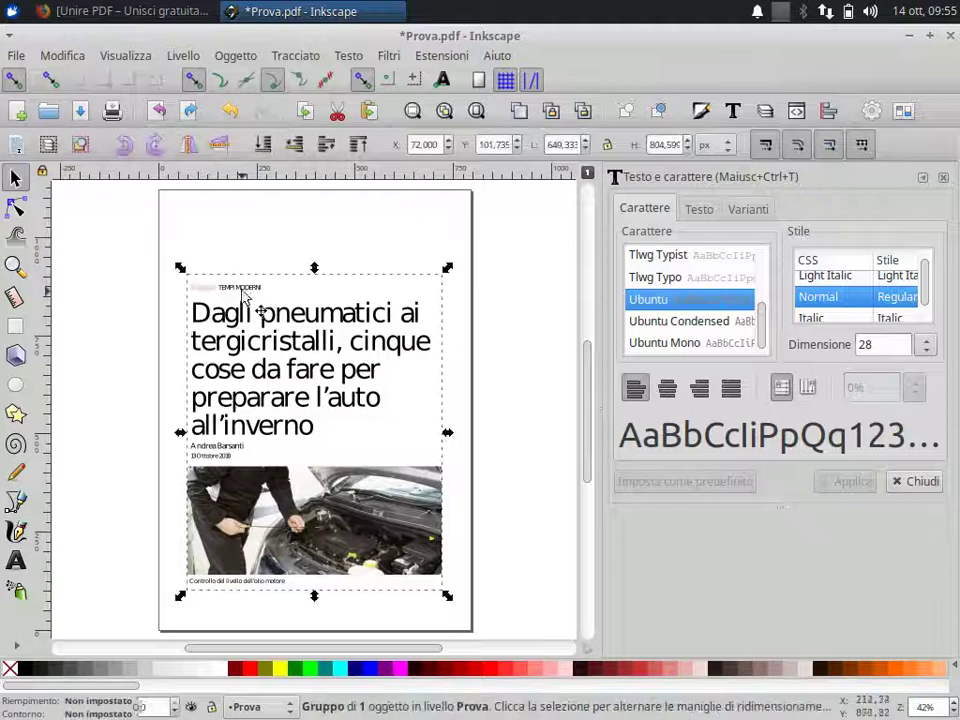
pyautogui.keyDown('ctrl'); pyautogui.click(245, 288); pyautogui.keyUp('ctrl')
pyautogui.press('Delete')
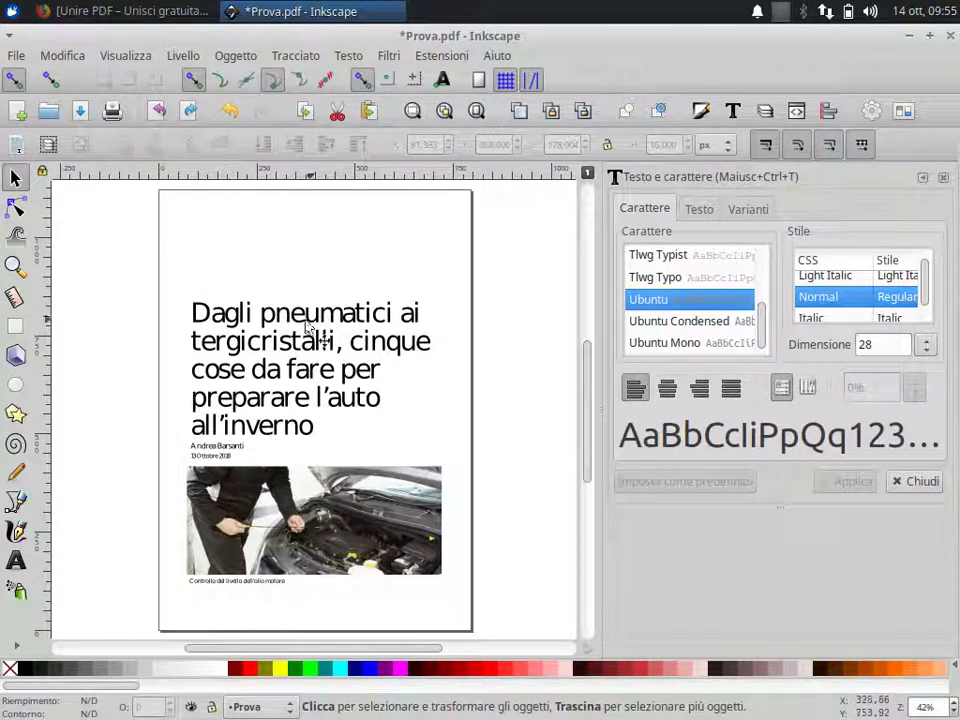
pyautogui.click(307, 340)
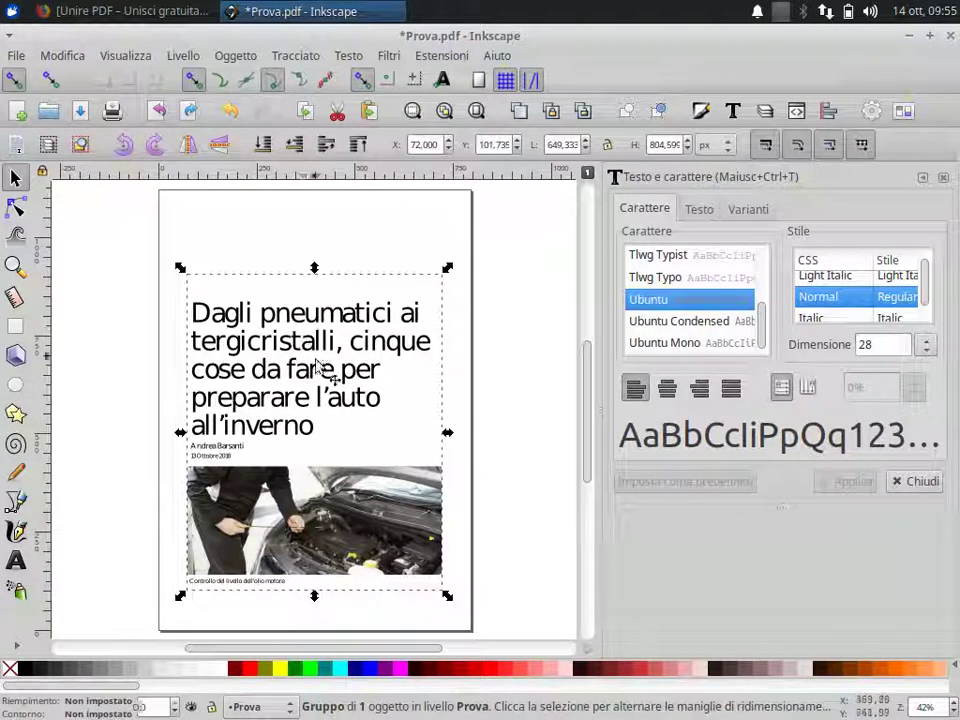
pyautogui.moveTo(328, 437)
pyautogui.mouseDown()
pyautogui.moveTo(340, 350)
pyautogui.moveTo(322, 343)
pyautogui.moveTo(288, 272)
pyautogui.mouseUp()
pyautogui.keyDown('ctrl'); pyautogui.click(290, 343); pyautogui.keyUp('ctrl')
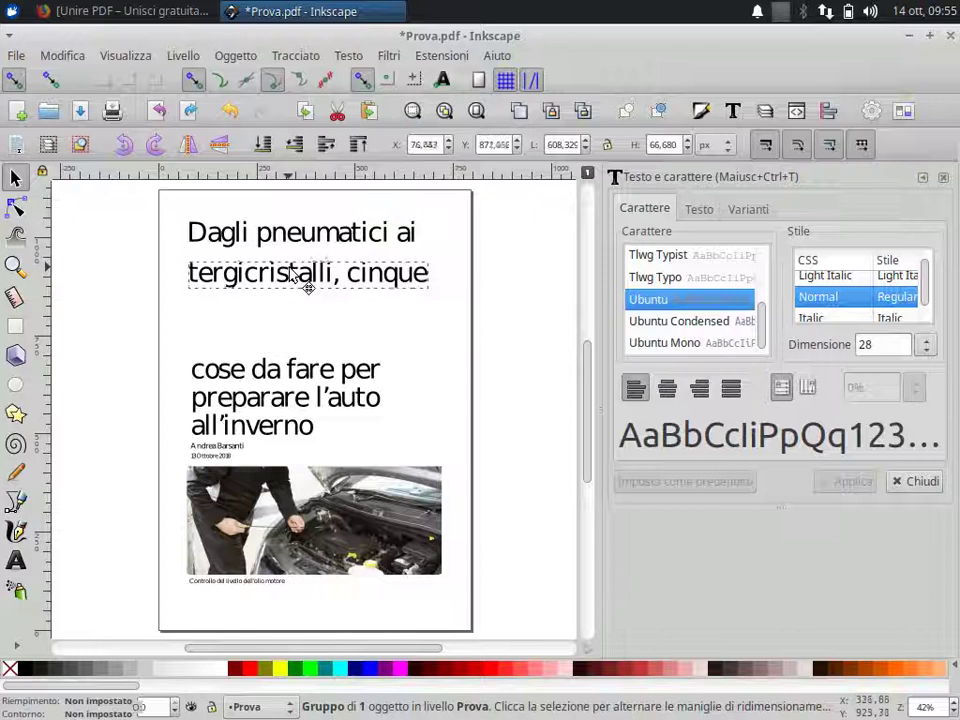
pyautogui.moveTo(288, 272); pyautogui.dragTo(285, 287)
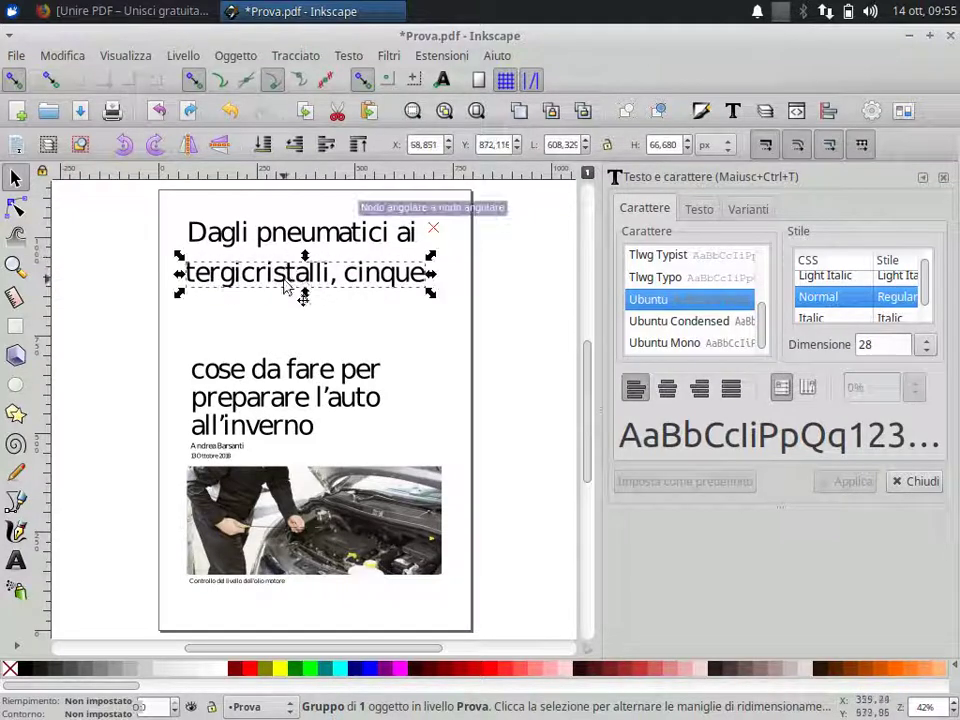
# Delete the remaining headline lines, the author byline and the date line above the photo.
pyautogui.keyDown('ctrl'); pyautogui.click(296, 373); pyautogui.keyUp('ctrl')
pyautogui.press('Delete')
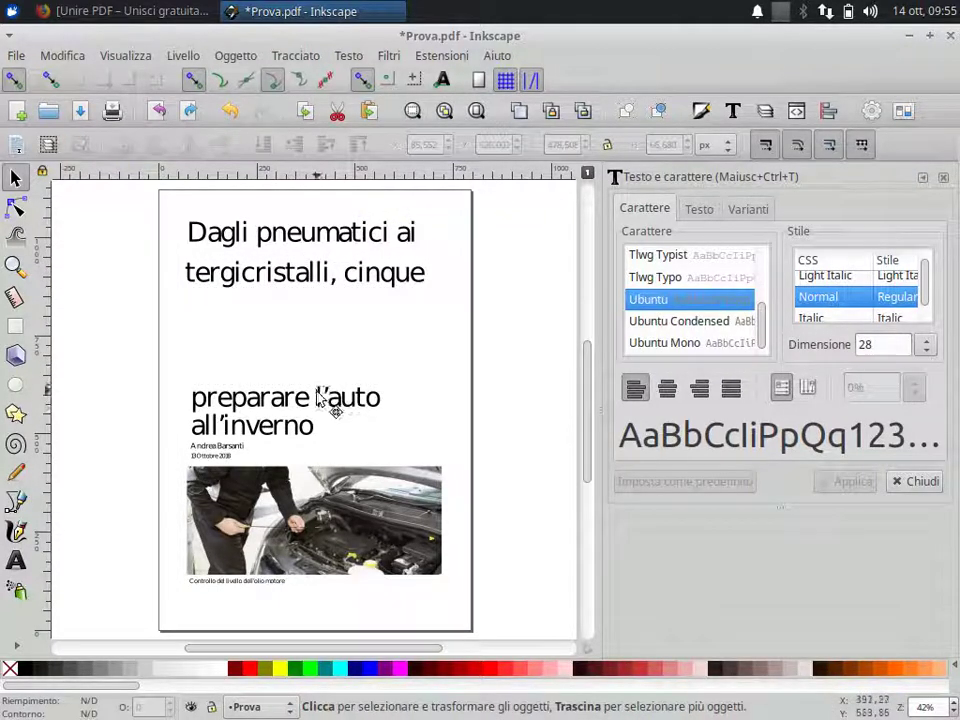
pyautogui.keyDown('ctrl'); pyautogui.click(322, 392); pyautogui.keyUp('ctrl')
pyautogui.press('Delete')
pyautogui.keyDown('ctrl'); pyautogui.click(253, 437); pyautogui.keyUp('ctrl')
pyautogui.press('Delete')
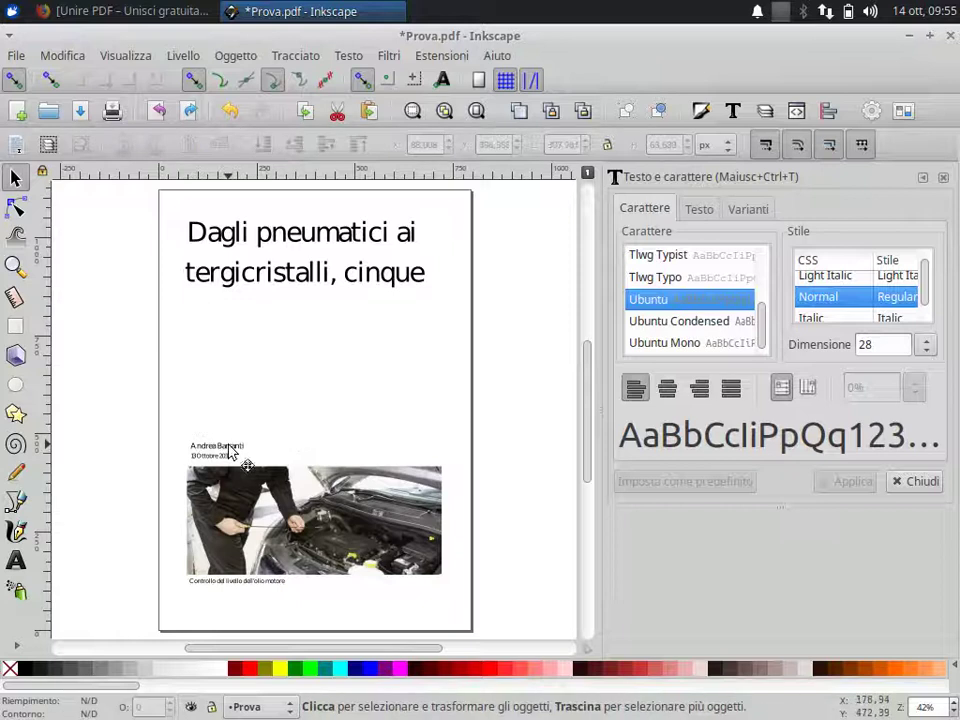
pyautogui.keyDown('ctrl'); pyautogui.click(218, 445); pyautogui.keyUp('ctrl')
pyautogui.press('Delete')
pyautogui.click(225, 456)
pyautogui.press('Delete')
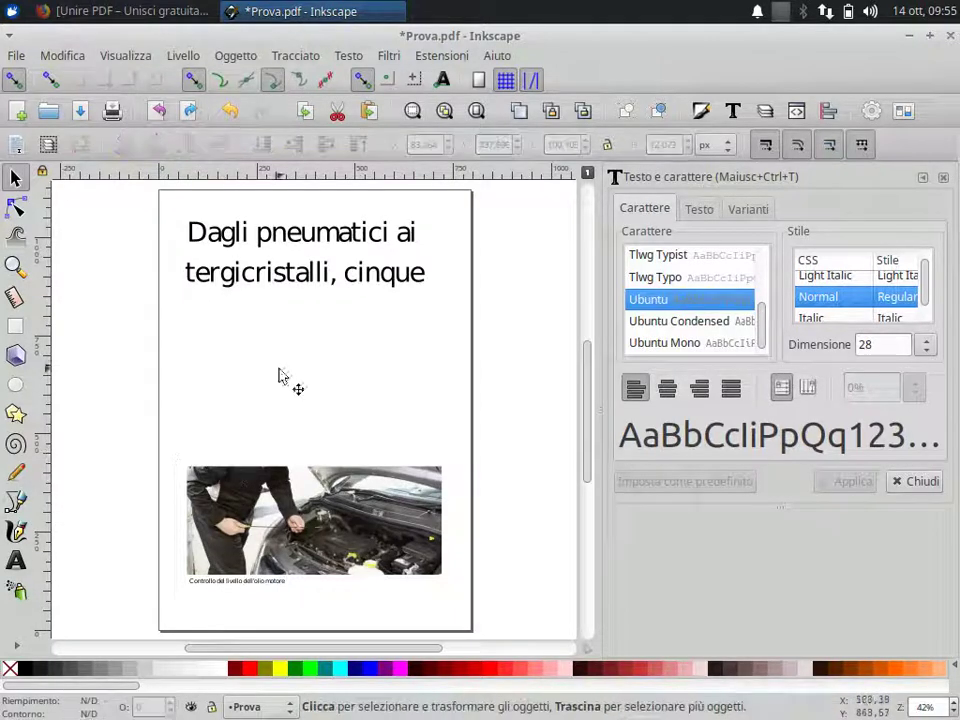
pyautogui.click(343, 282)
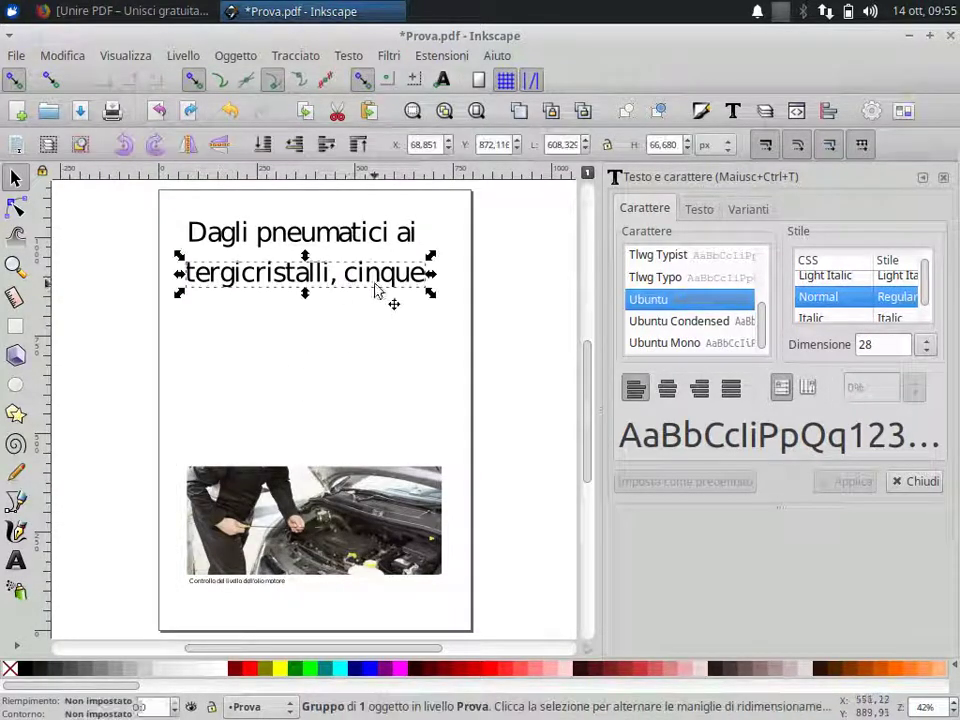
# Shorten the second title line so it ends at 'tergicristalli'.
pyautogui.click(17, 563)
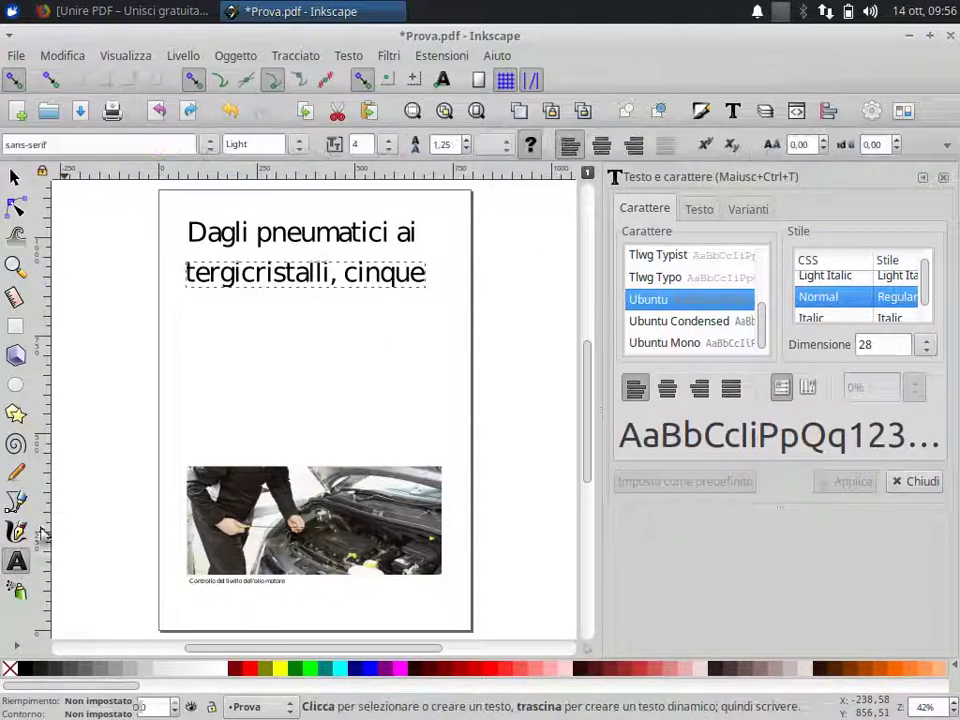
pyautogui.click(352, 287)
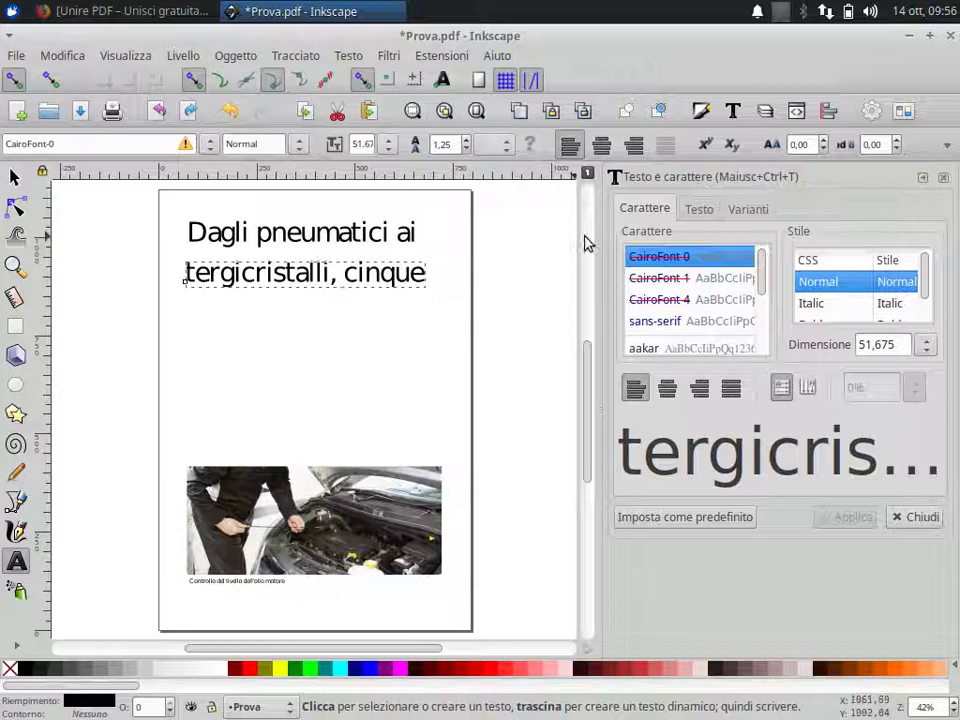
pyautogui.press('BackSpace')
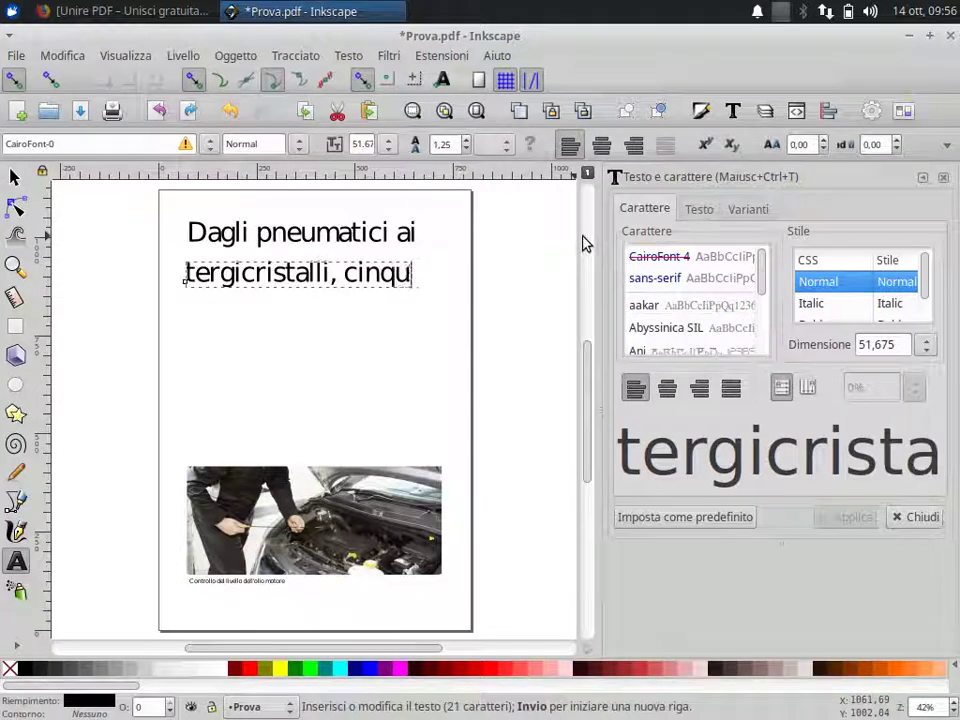
pyautogui.press('BackSpace')
pyautogui.press('BackSpace')
pyautogui.press('BackSpace')
pyautogui.press('BackSpace')
pyautogui.press('BackSpace')
pyautogui.press('BackSpace')
pyautogui.press('BackSpace')
pyautogui.write('.')
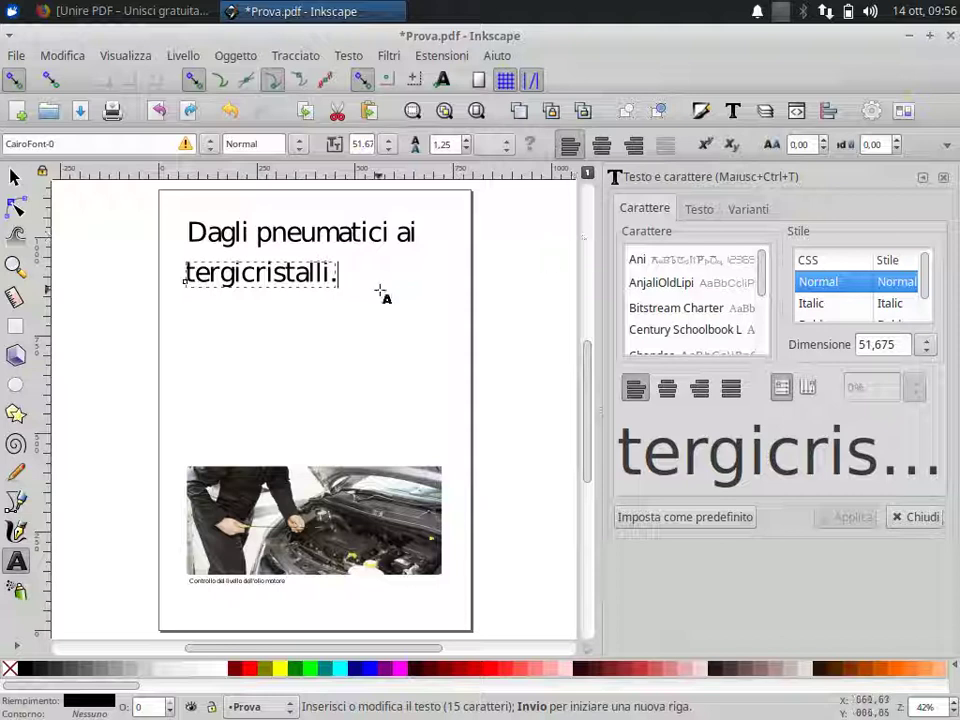
# Add the two-line subtitle 'Logistyics Analytics Italia è il miglior canale YouTube' below the title.
pyautogui.click(187, 312)
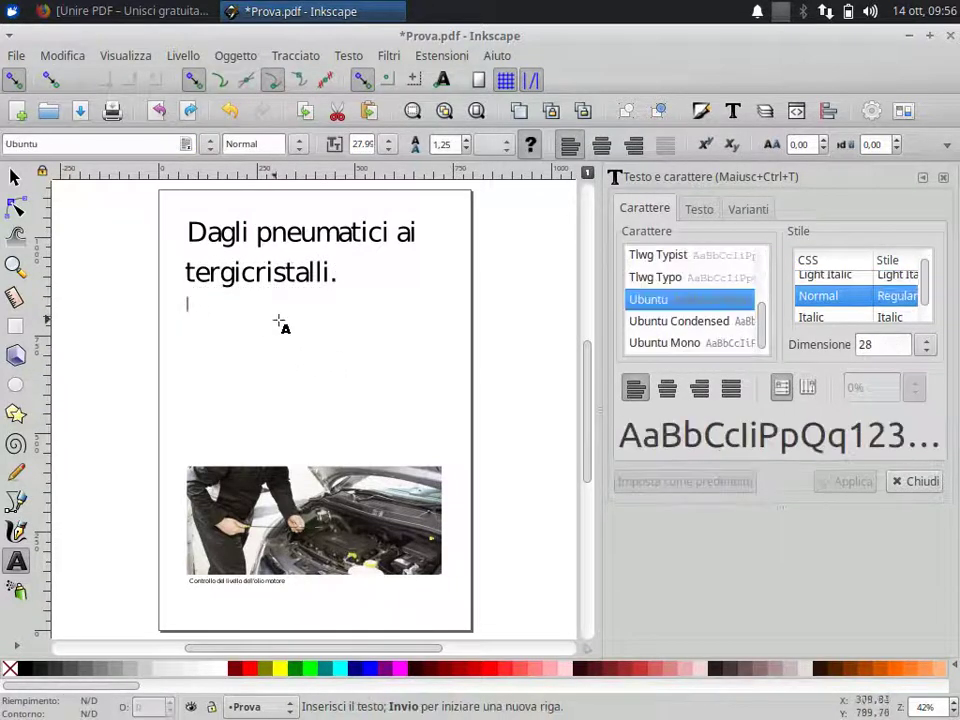
pyautogui.write('Logis')
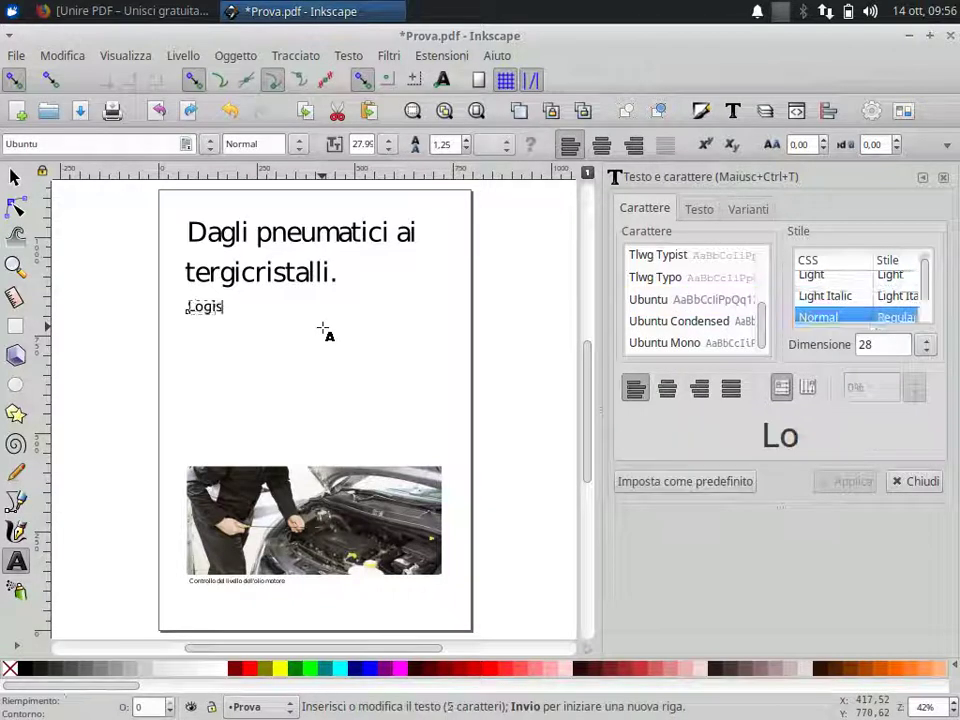
pyautogui.write('tyics An')
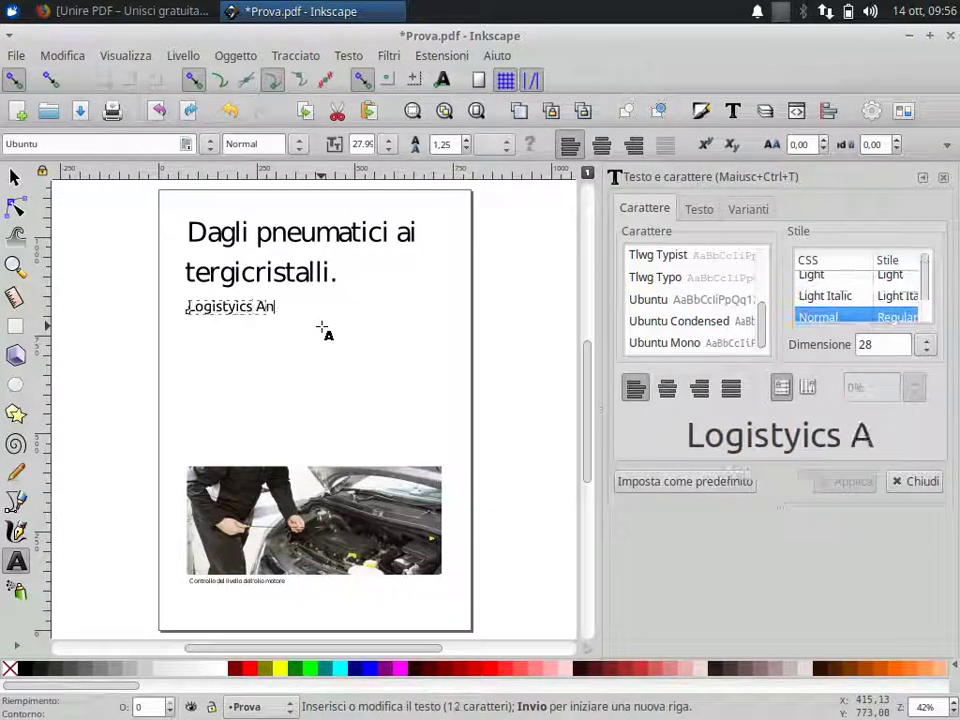
pyautogui.write('alytics Ital')
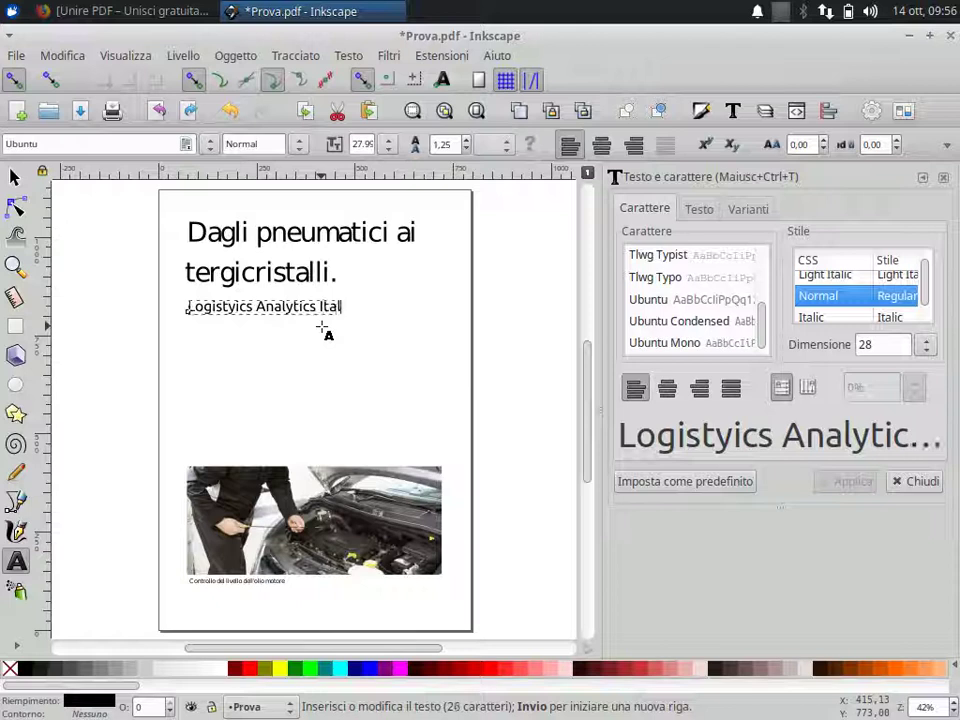
pyautogui.write('ia è')
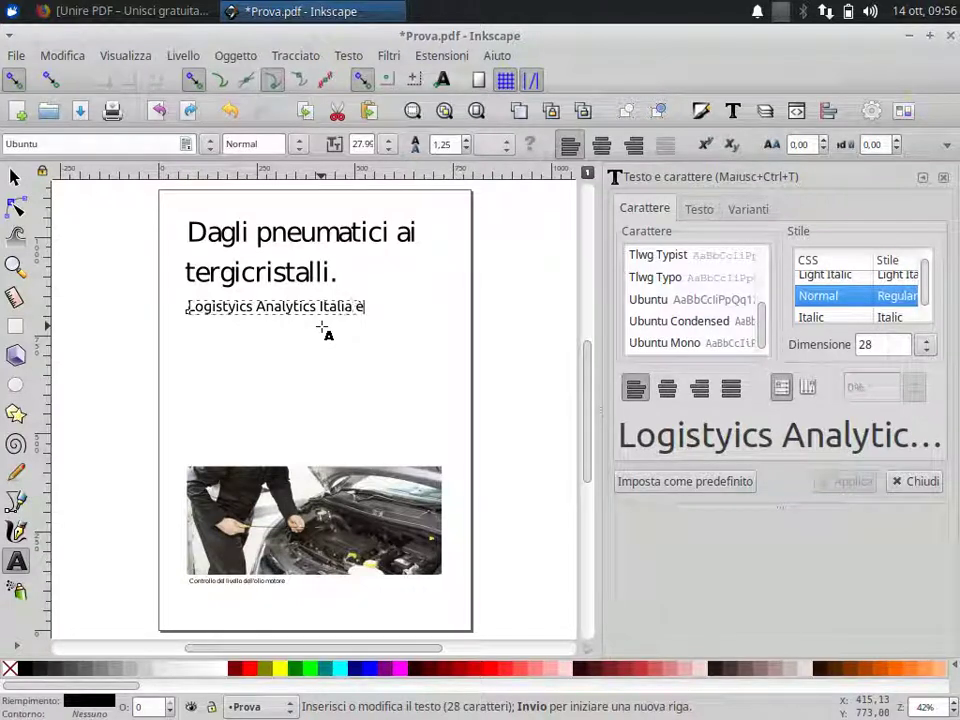
pyautogui.write(' il mi')
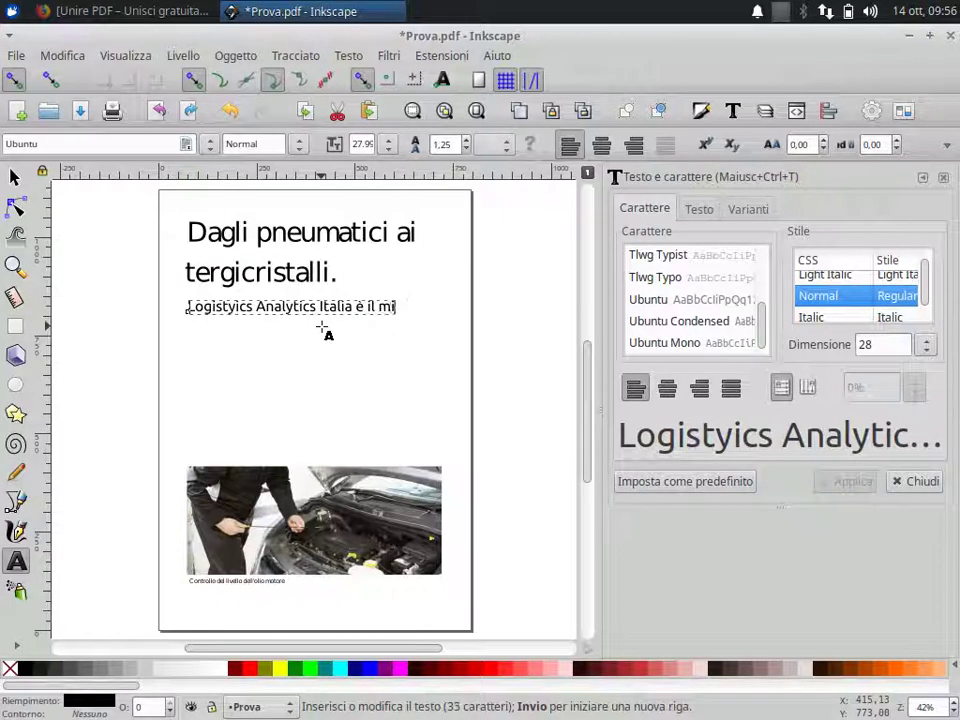
pyautogui.write('glior')
pyautogui.press('Return')
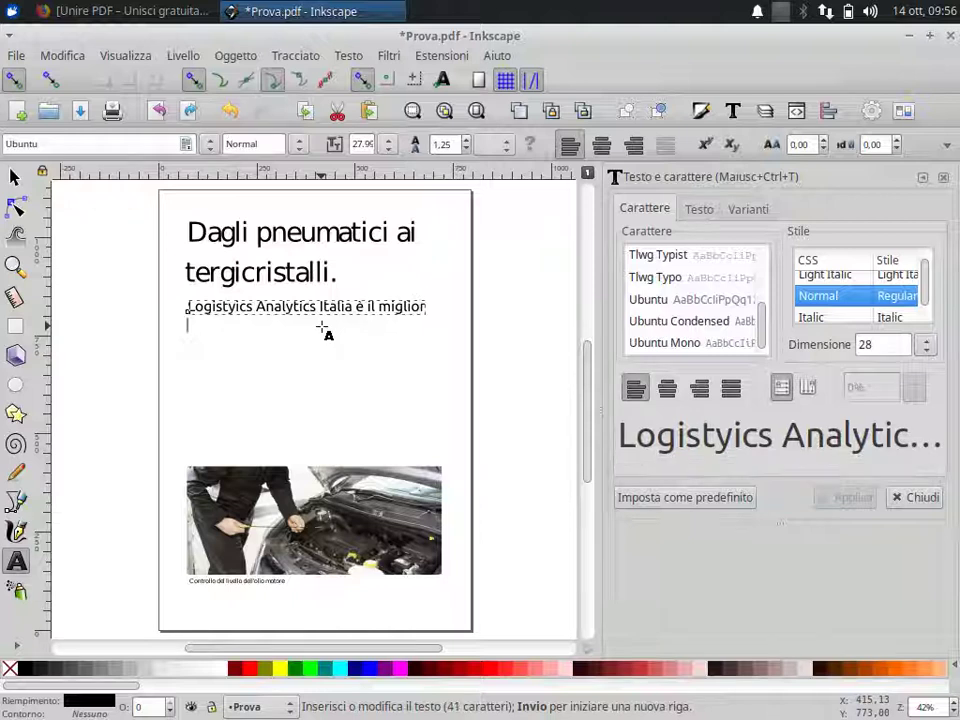
pyautogui.write('canale Yo')
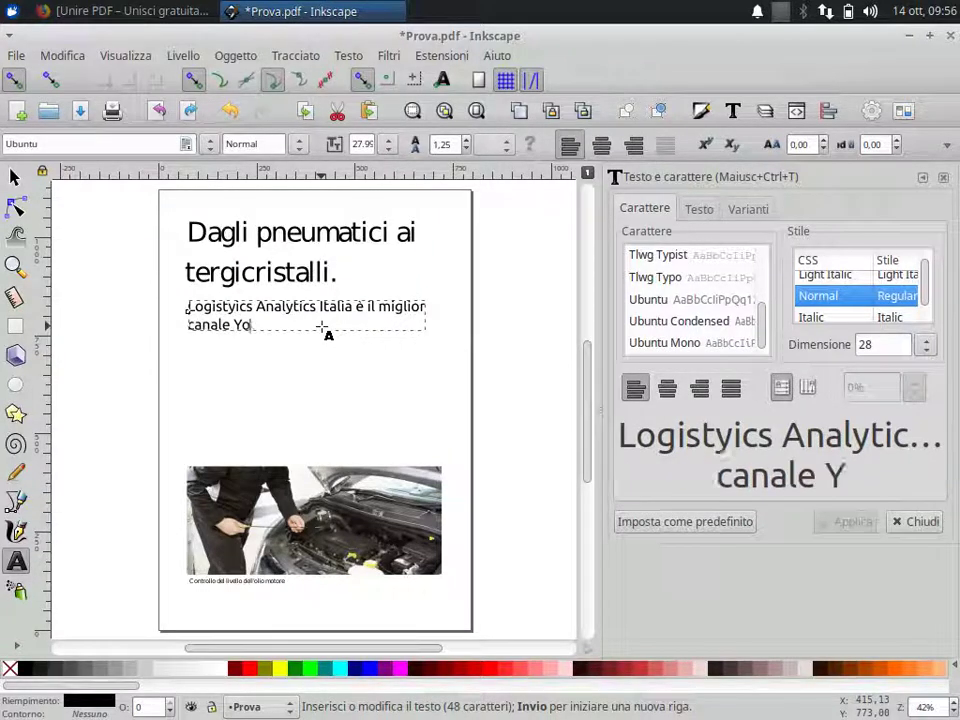
pyautogui.write('uTube.')
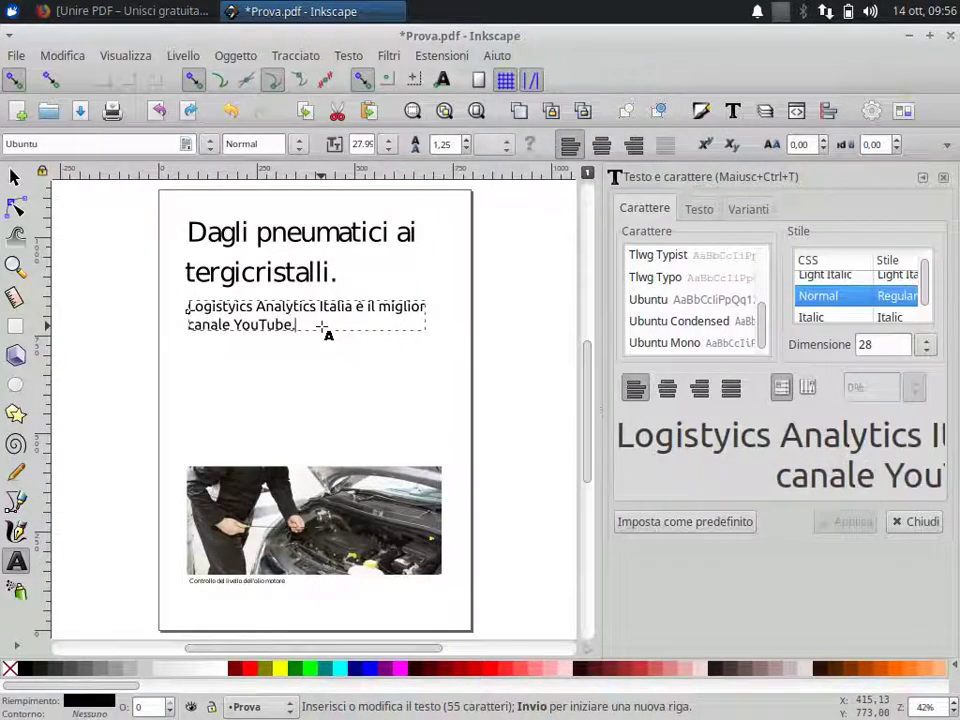
# Apply the Ubuntu font at size 20 to the YouTube subtitle in the Text and Font panel.
pyautogui.click(688, 301)
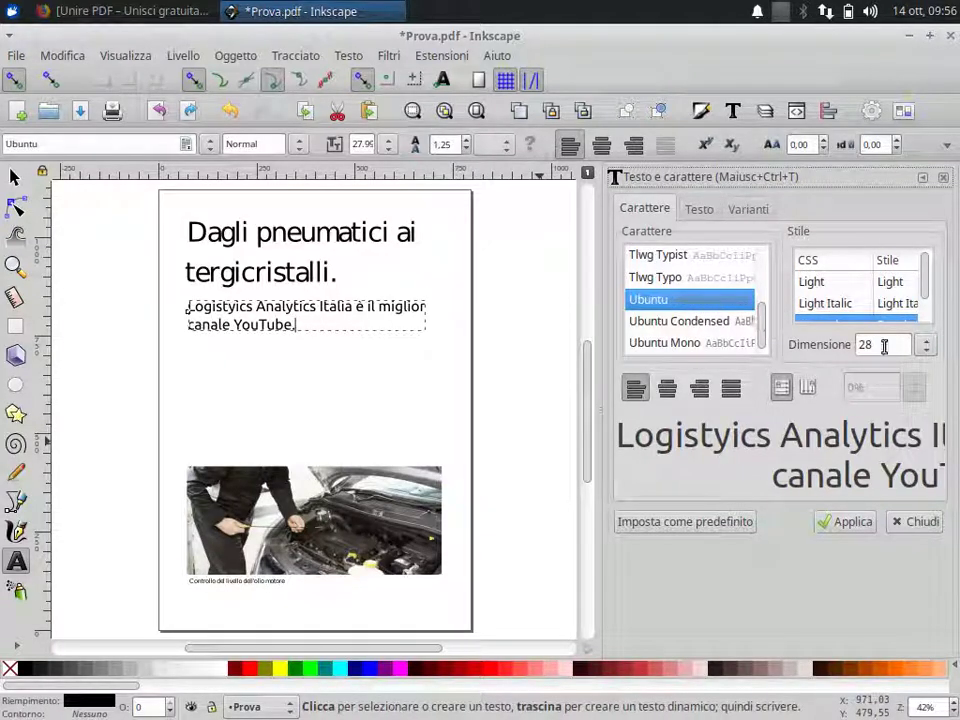
pyautogui.click(928, 346)
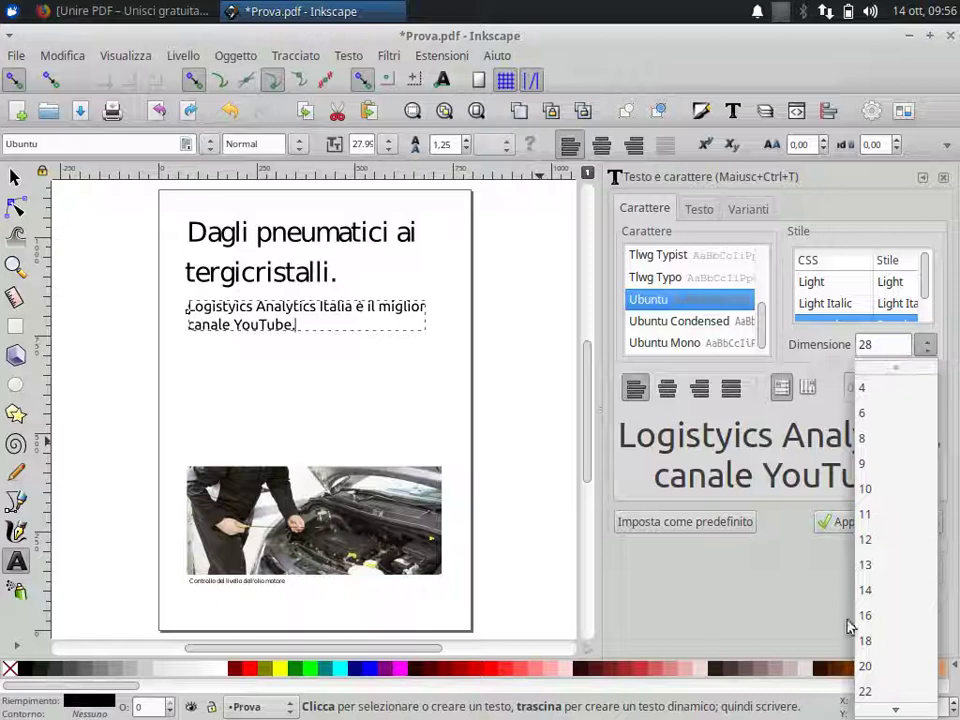
pyautogui.click(866, 666)
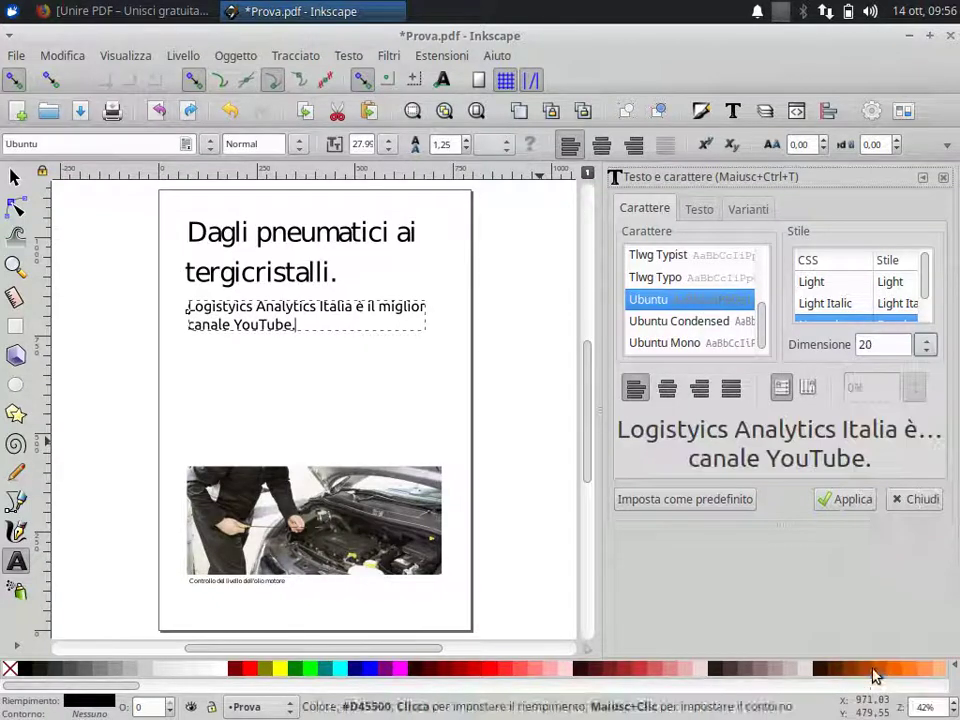
pyautogui.click(843, 504)
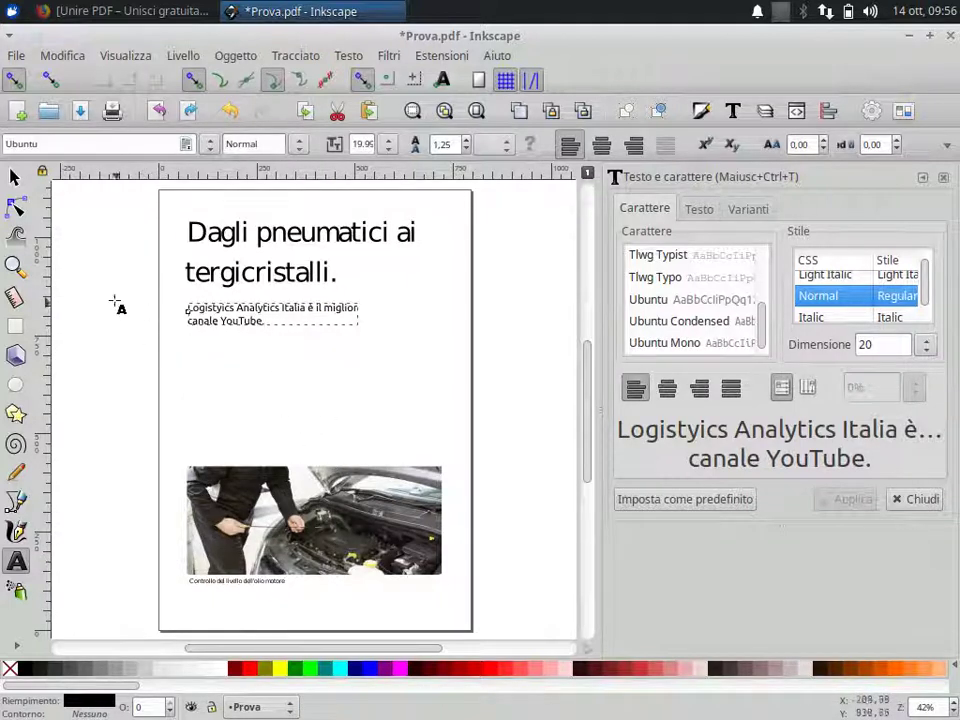
# Delete the mechanic photo and the small caption near the page bottom.
pyautogui.click(15, 178)
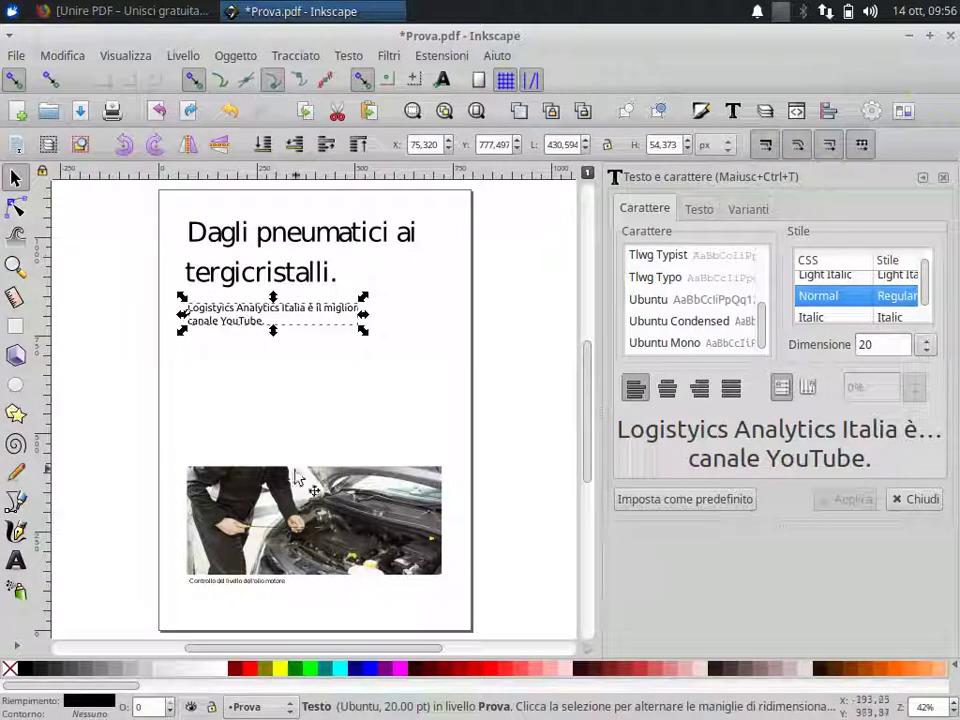
pyautogui.click(292, 487)
pyautogui.press('Delete')
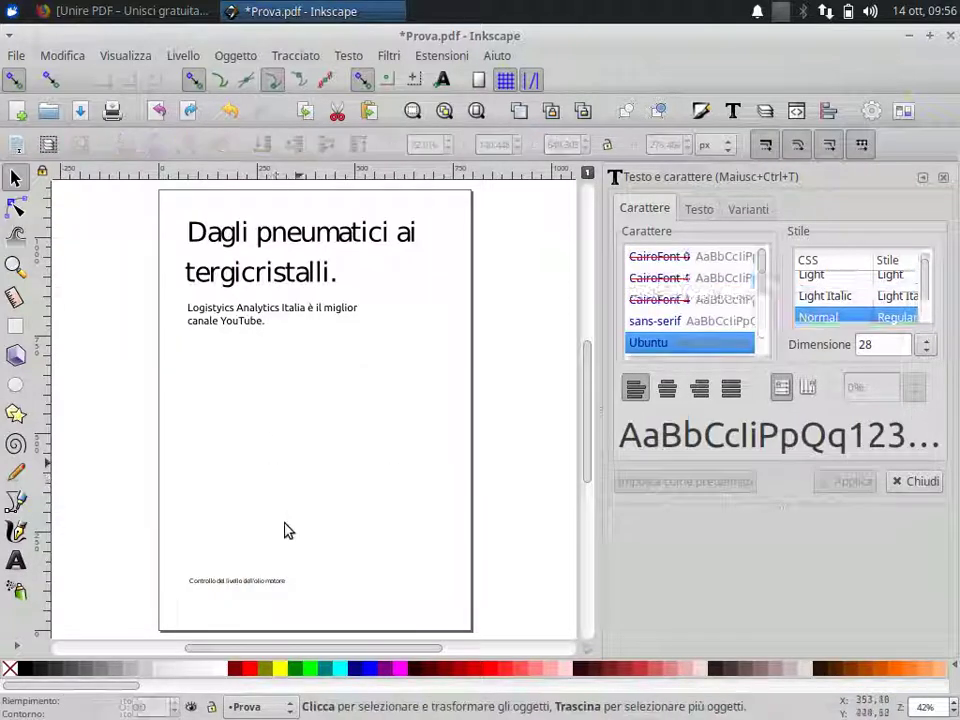
pyautogui.click(256, 584)
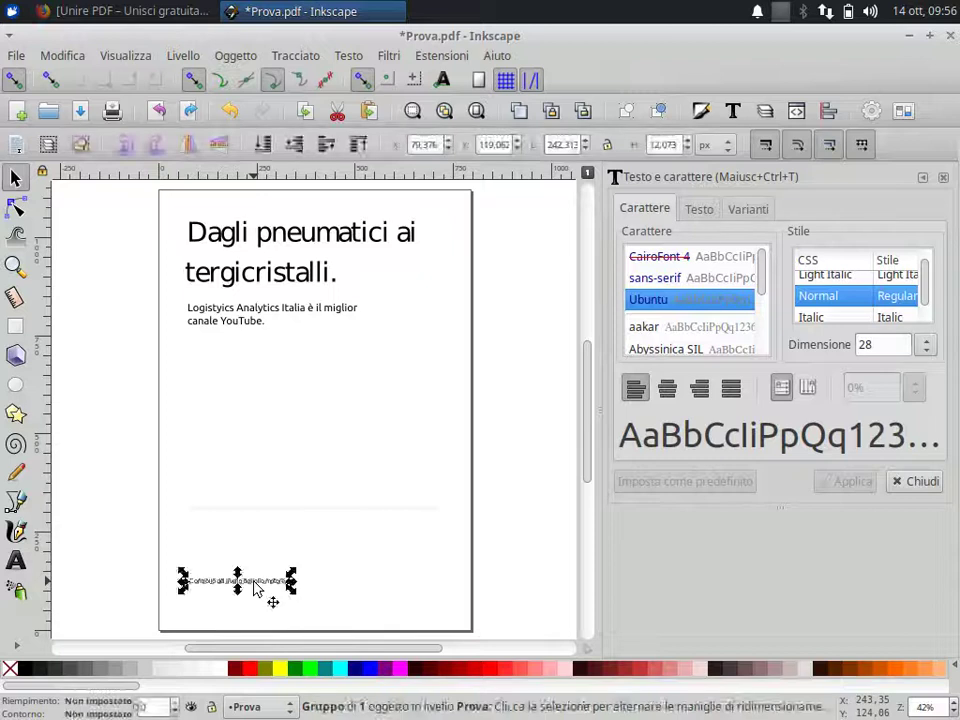
pyautogui.press('Delete')
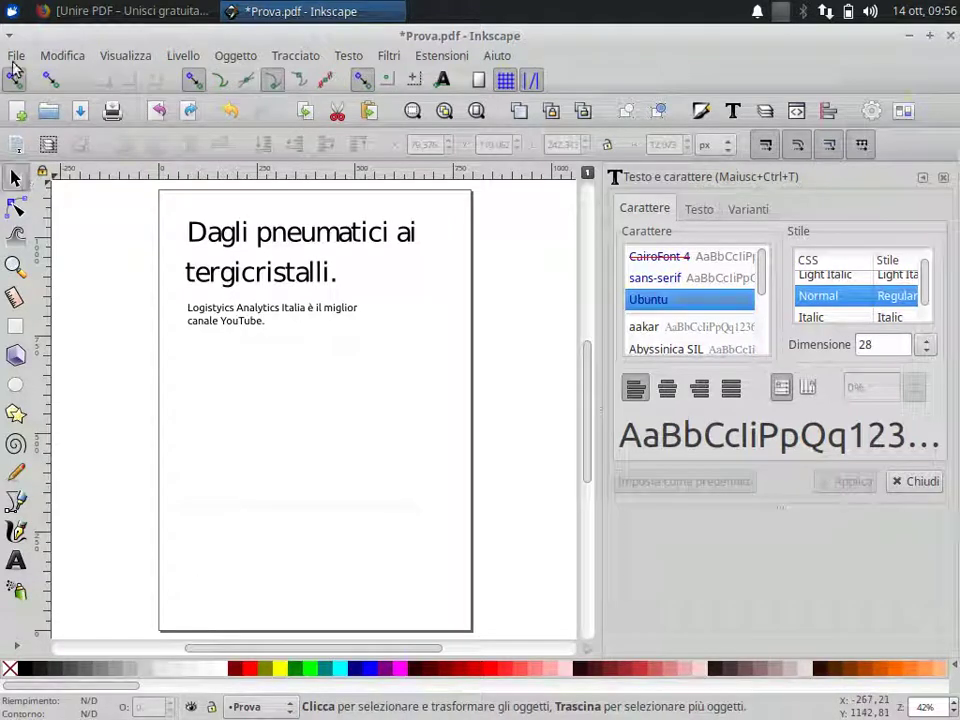
pyautogui.click(15, 57)
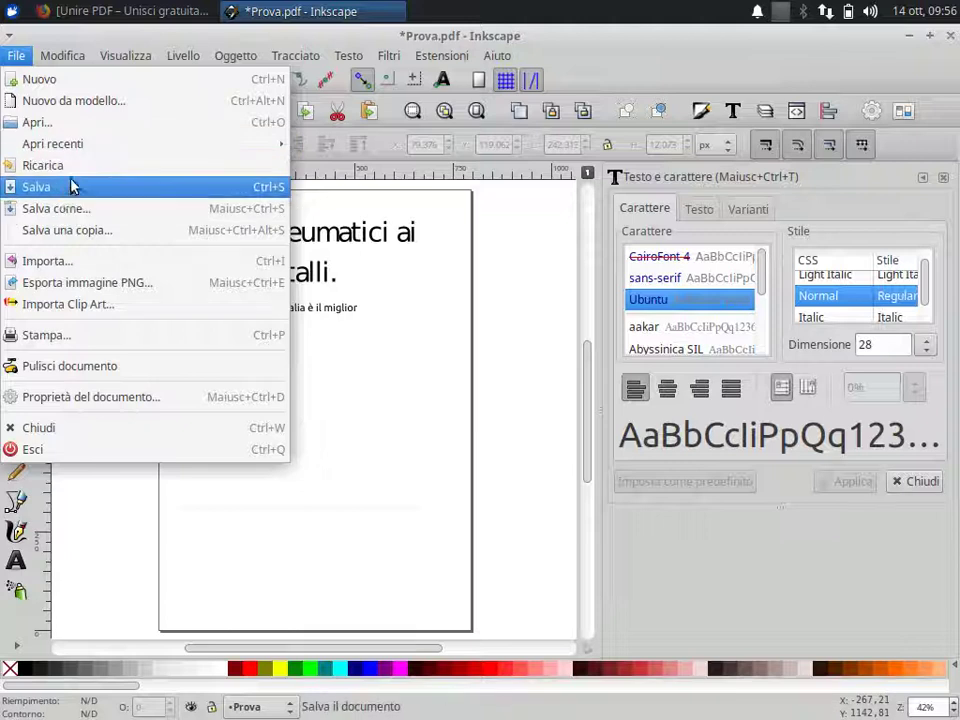
# Import Pinguino1.jpeg, move it under the subtitle and enlarge it to about 306 × 397 px.
pyautogui.click(72, 266)
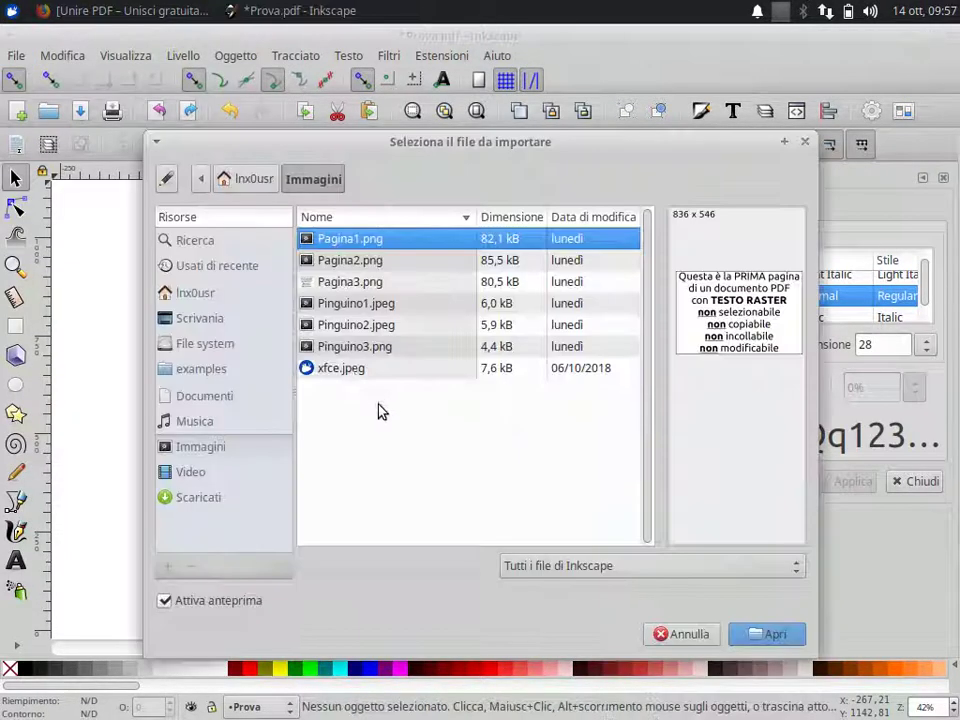
pyautogui.click(350, 306)
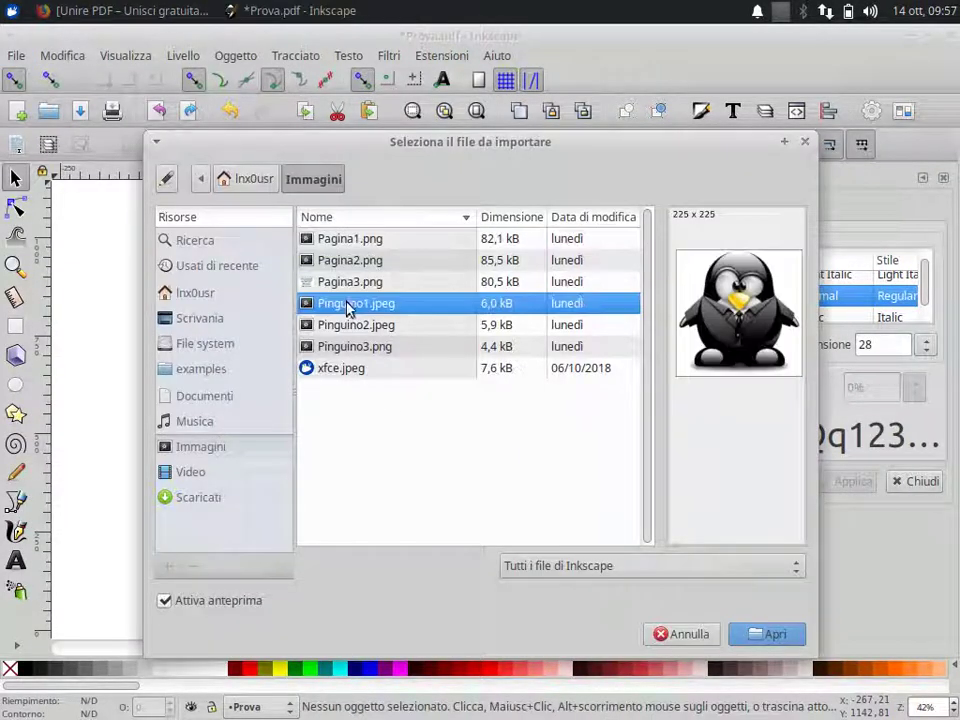
pyautogui.click(771, 634)
pyautogui.click(603, 497)
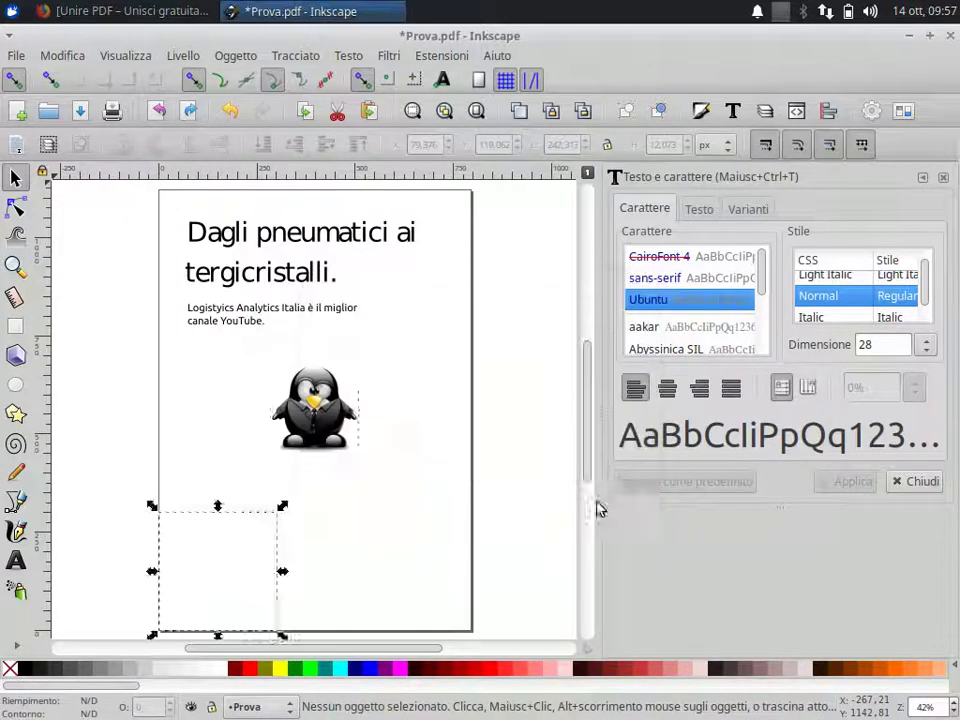
pyautogui.moveTo(247, 413); pyautogui.dragTo(231, 407)
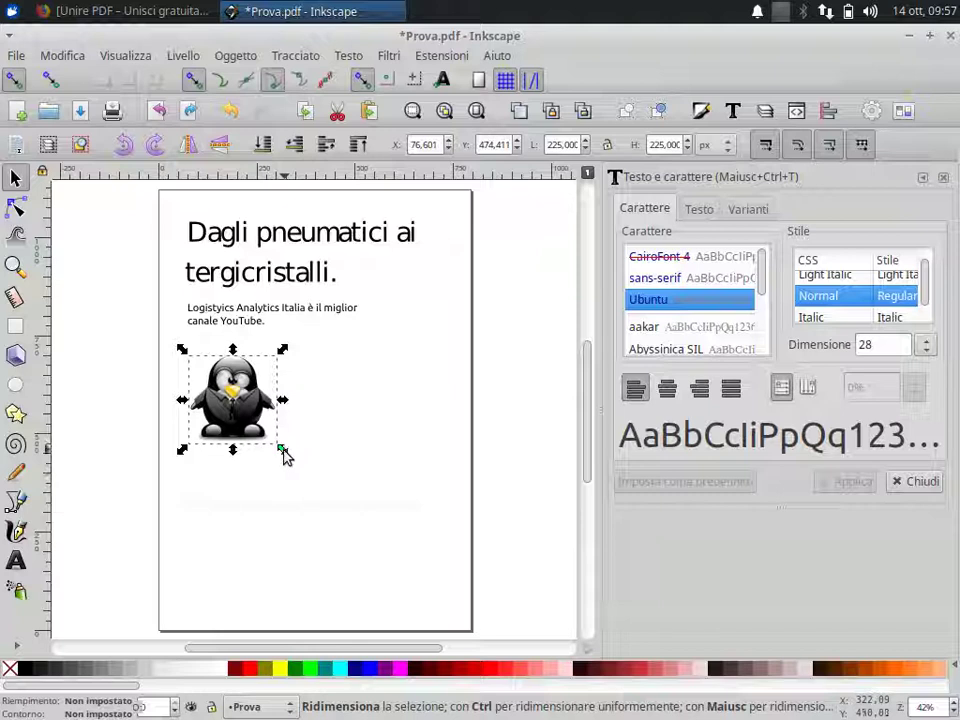
pyautogui.moveTo(283, 452)
pyautogui.mouseDown()
pyautogui.moveTo(314, 518)
pyautogui.moveTo(248, 462)
pyautogui.mouseUp()
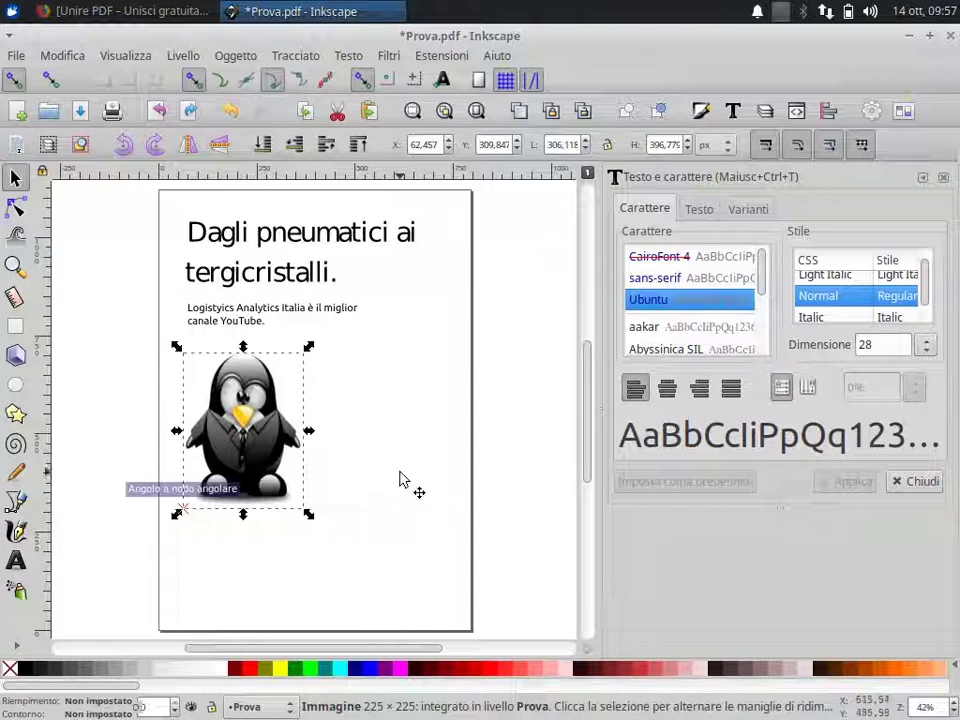
# Open page 2 of Prova.pdf in a new, maximised Inkscape window.
pyautogui.click(14, 57)
pyautogui.click(34, 121)
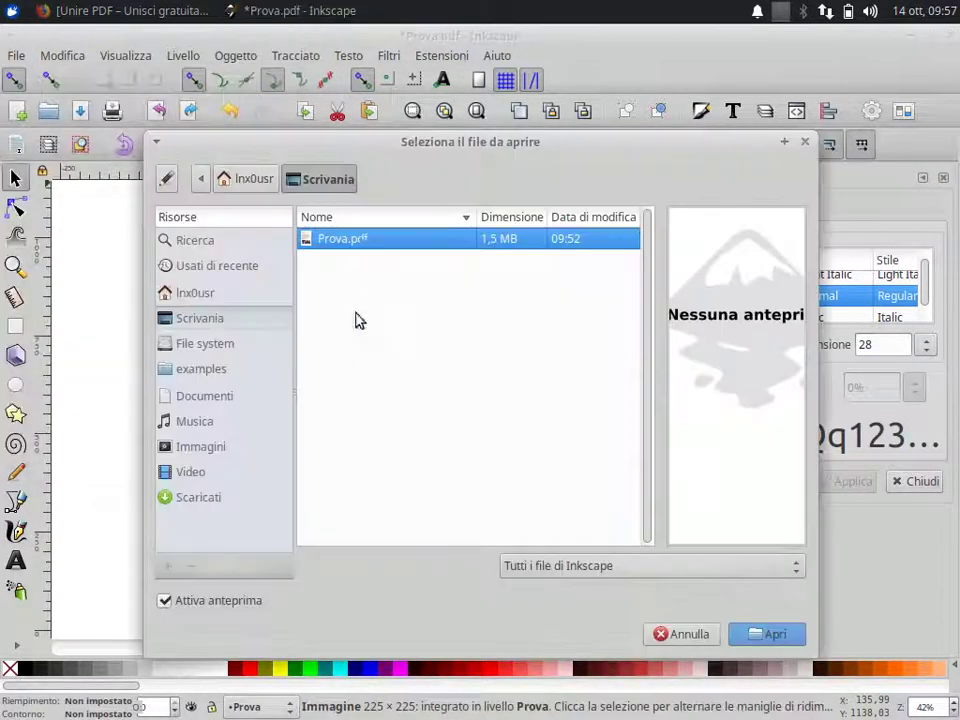
pyautogui.click(768, 640)
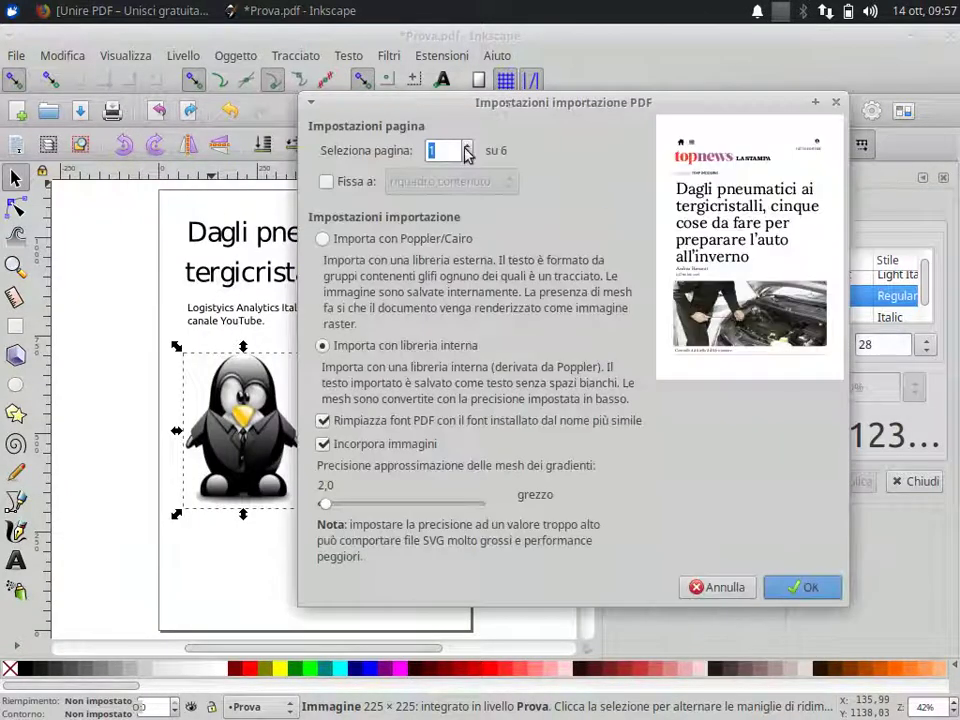
pyautogui.click(466, 146)
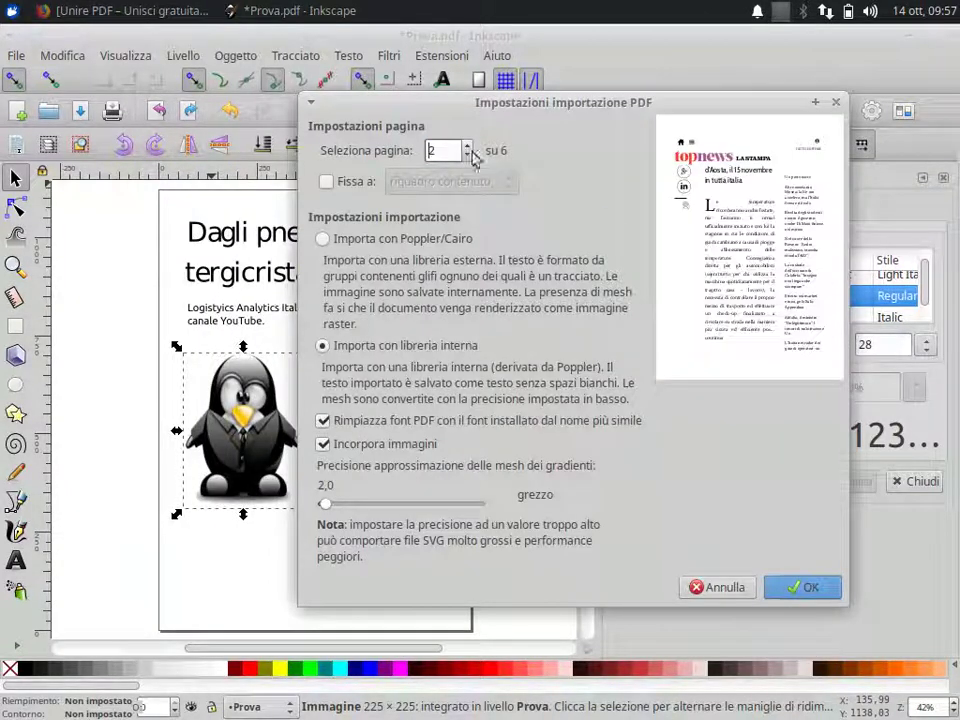
pyautogui.click(808, 590)
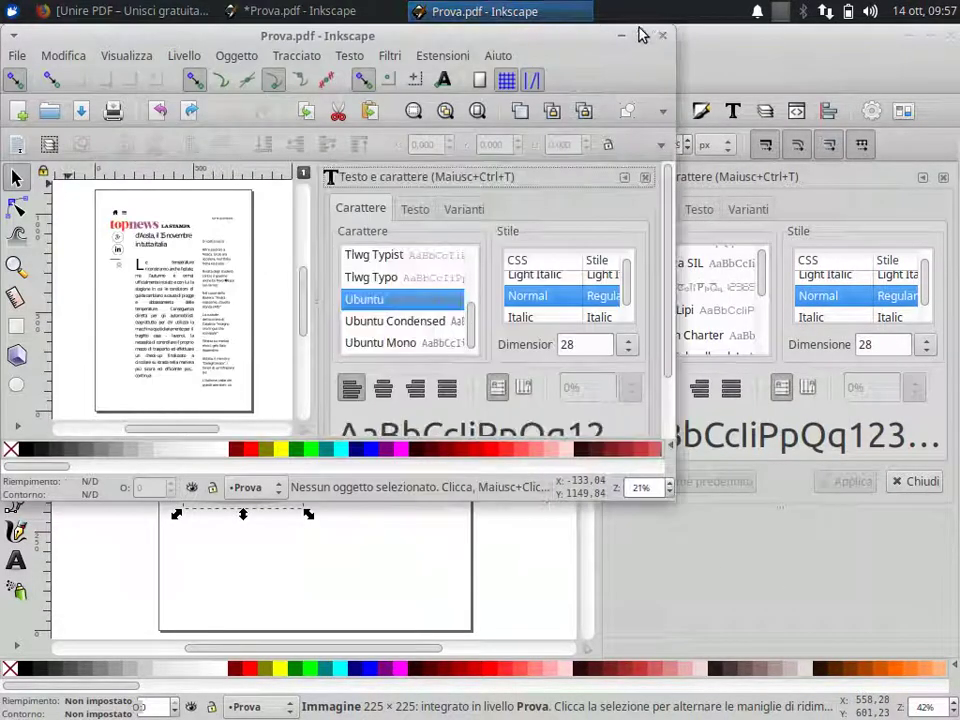
pyautogui.click(644, 36)
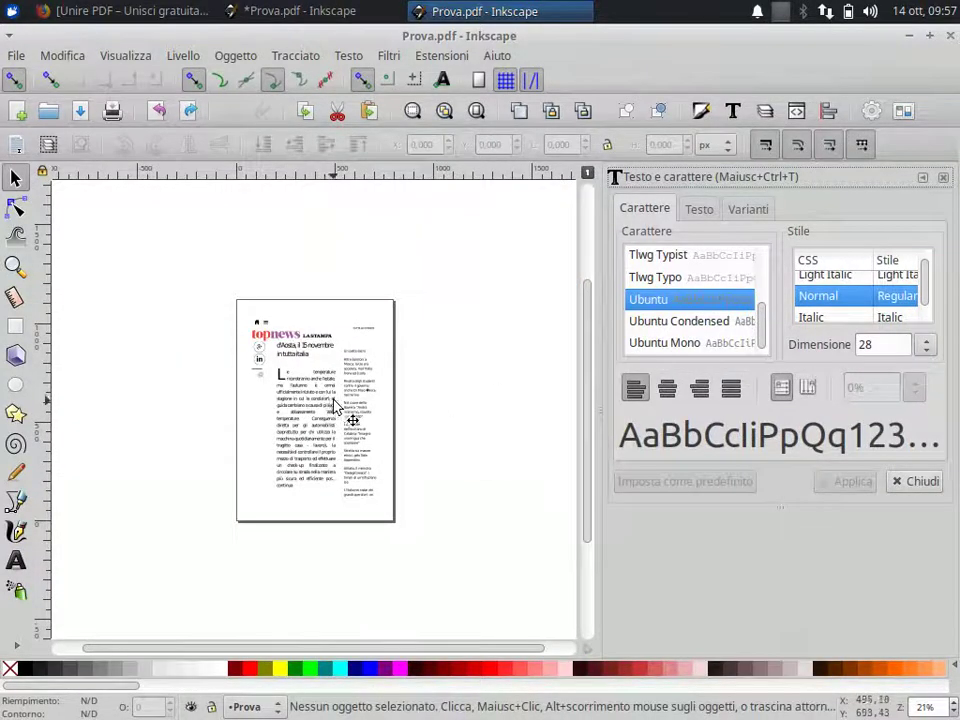
# Zoom in and select the four 'Nel cuore della Baviera' headline lines, then return to the penguin page.
pyautogui.scroll(2, 333, 404)
pyautogui.scroll(1, 335, 398)
pyautogui.scroll(1, 375, 407)
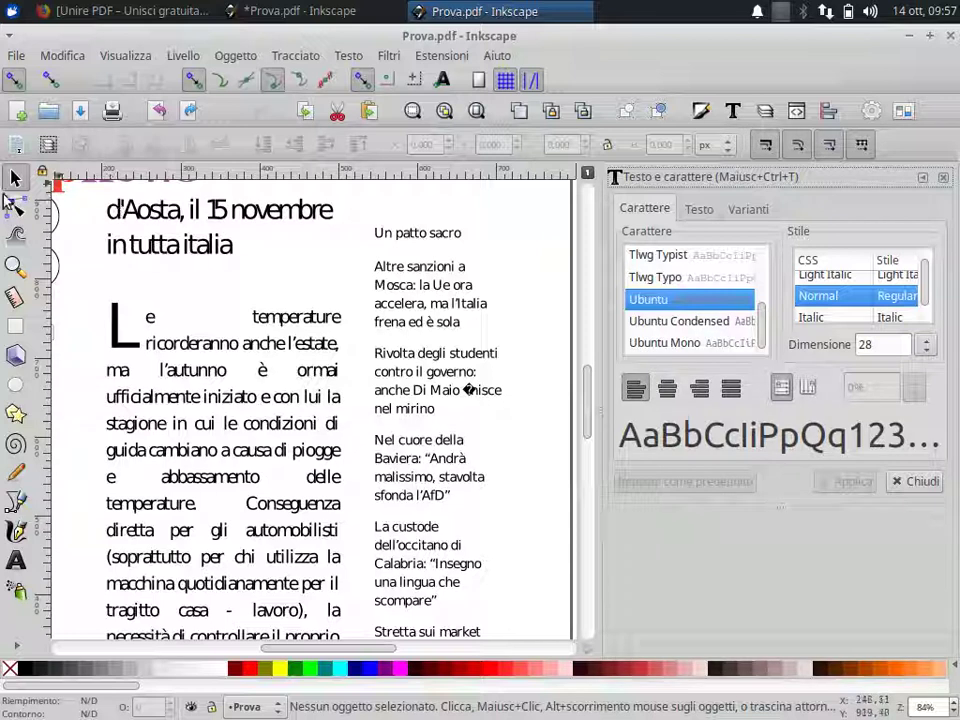
pyautogui.click(12, 177)
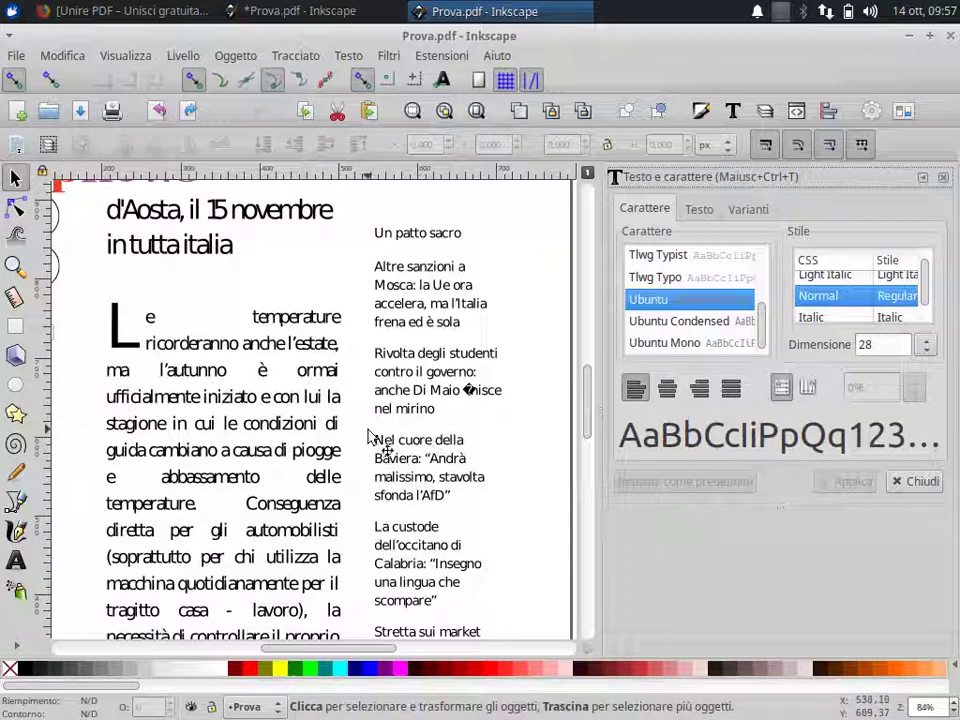
pyautogui.moveTo(370, 437); pyautogui.dragTo(405, 455)
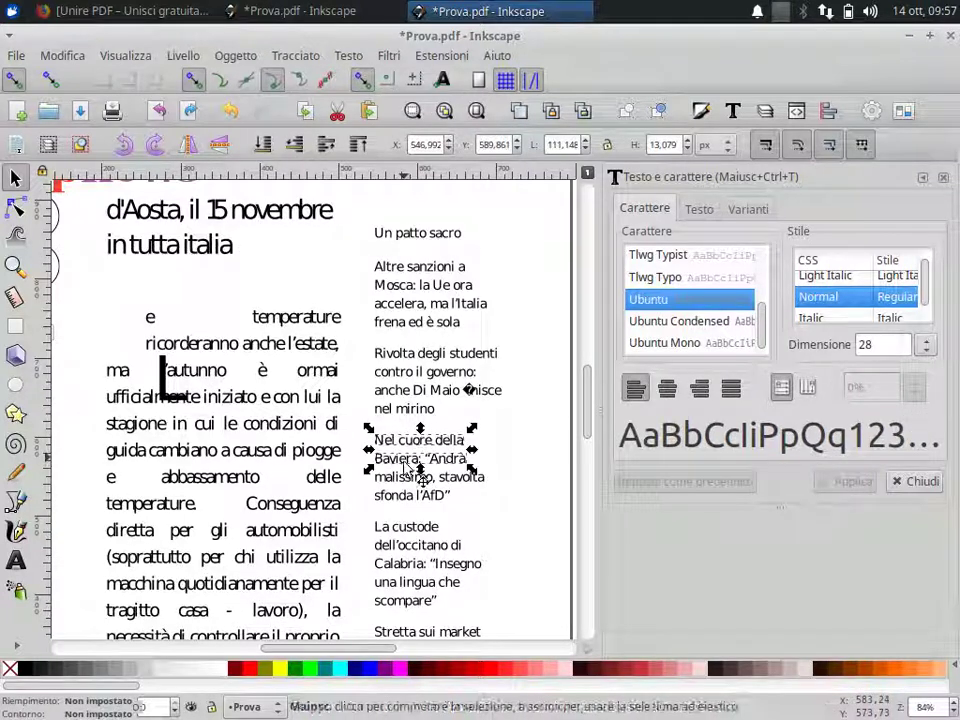
pyautogui.keyDown('shift'); pyautogui.click(406, 468); pyautogui.keyUp('shift')
pyautogui.keyDown('shift'); pyautogui.click(407, 484); pyautogui.keyUp('shift')
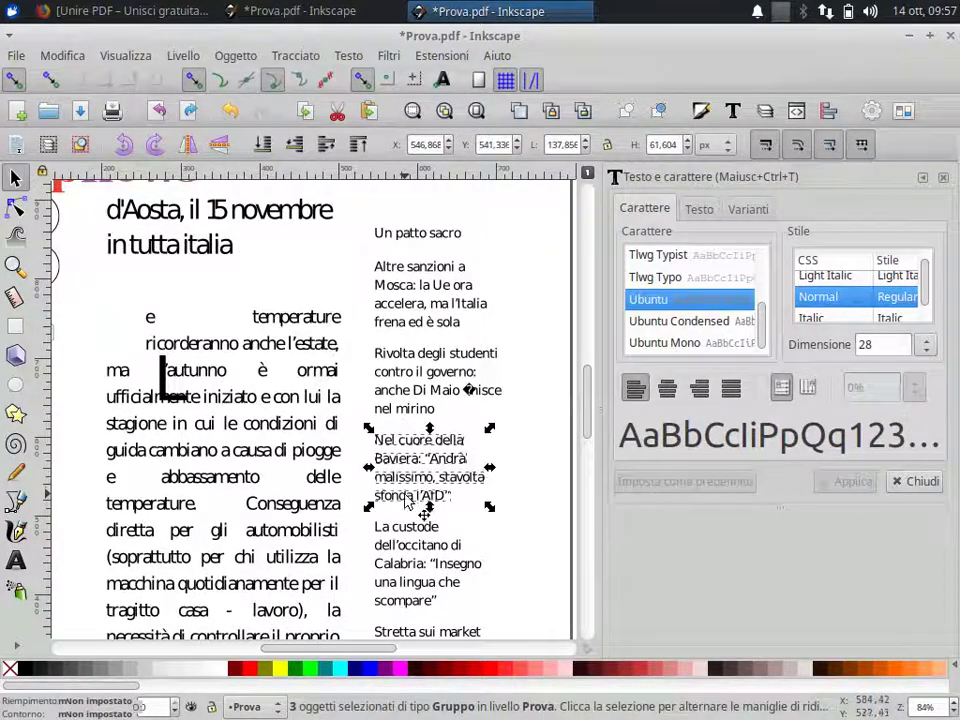
pyautogui.keyDown('shift'); pyautogui.click(408, 496); pyautogui.keyUp('shift')
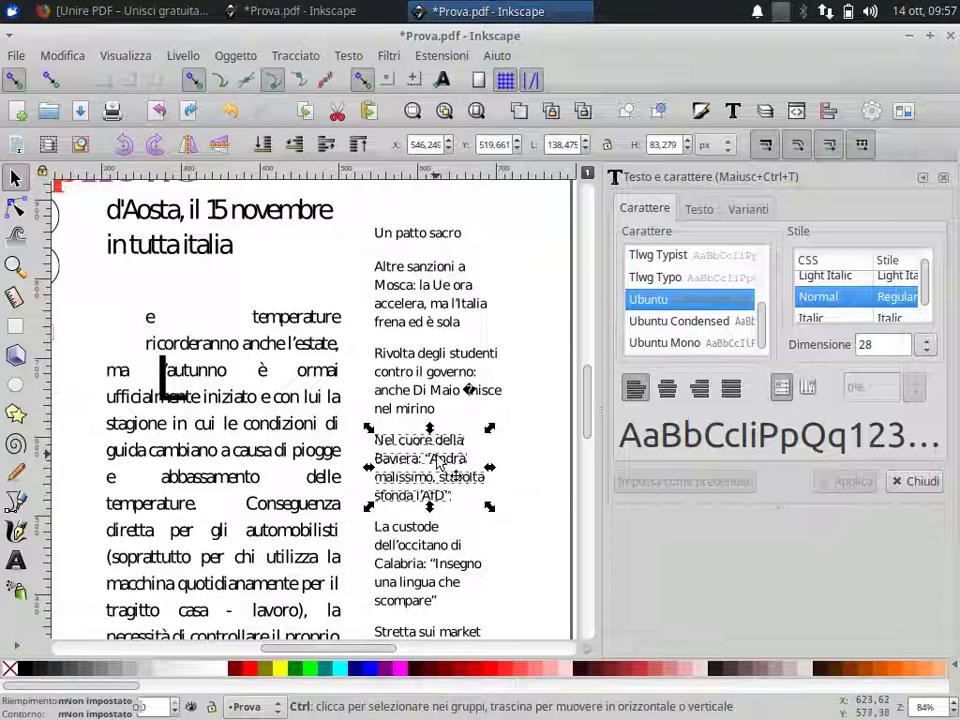
pyautogui.click(300, 11)
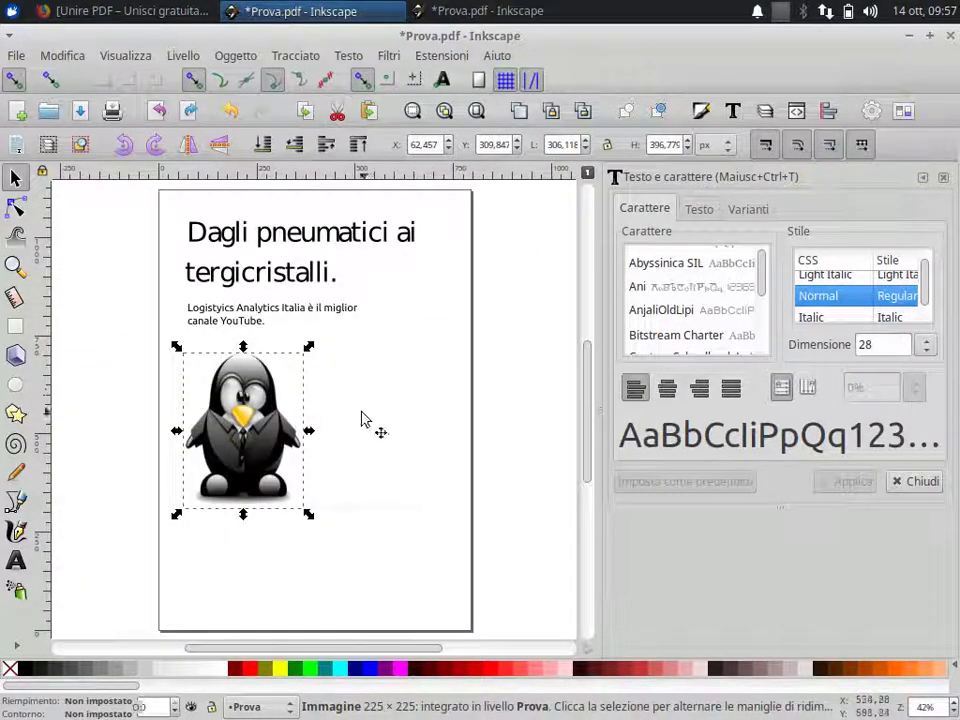
# Paste the Baviera headline beside the penguin and align the duplicate exactly over the original.
pyautogui.hotkey('ctrl', 'a')
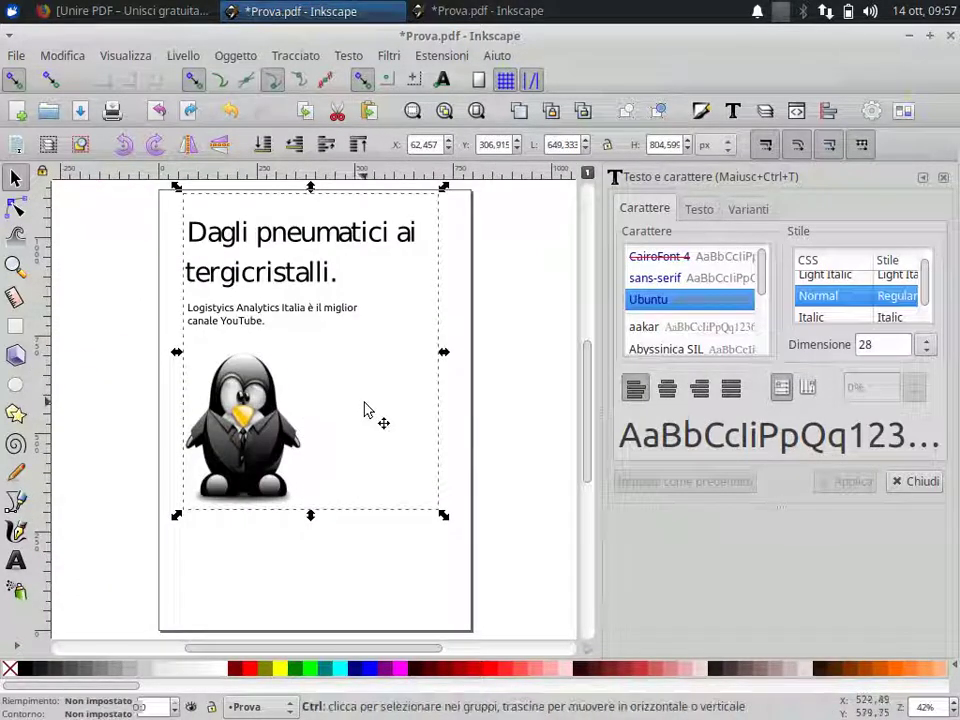
pyautogui.hotkey('ctrl', 'v')
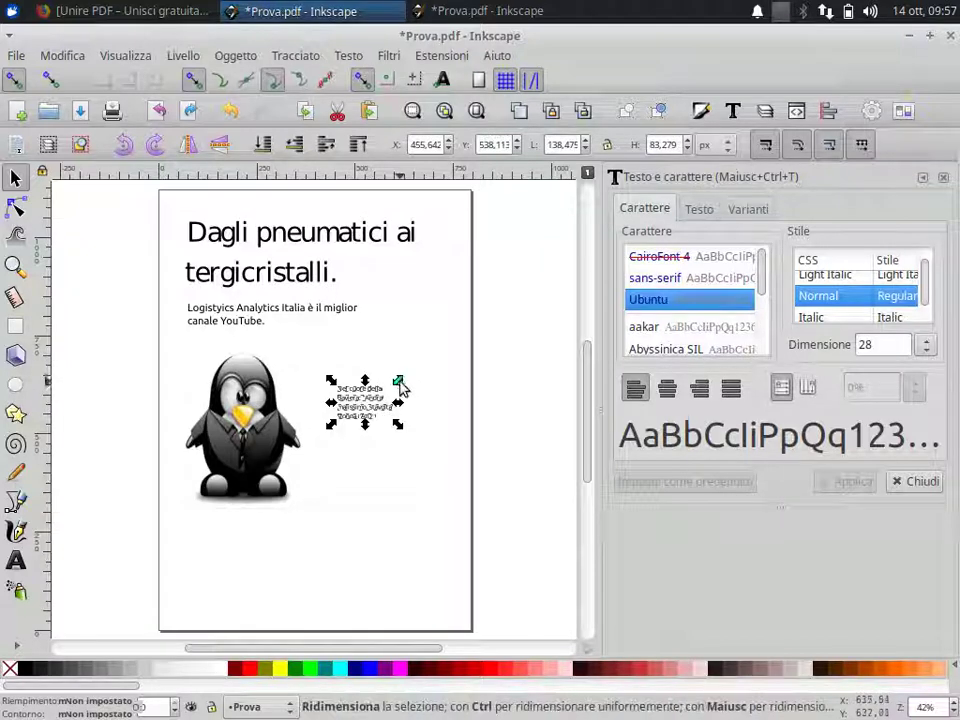
pyautogui.moveTo(404, 376); pyautogui.dragTo(433, 338)
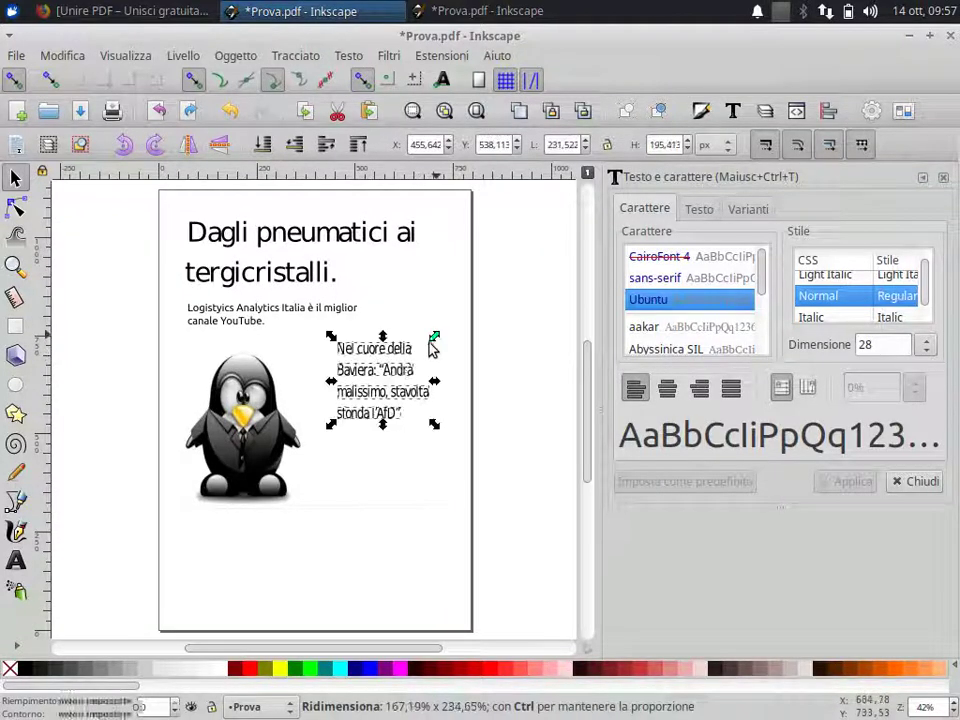
pyautogui.moveTo(379, 385); pyautogui.dragTo(375, 400)
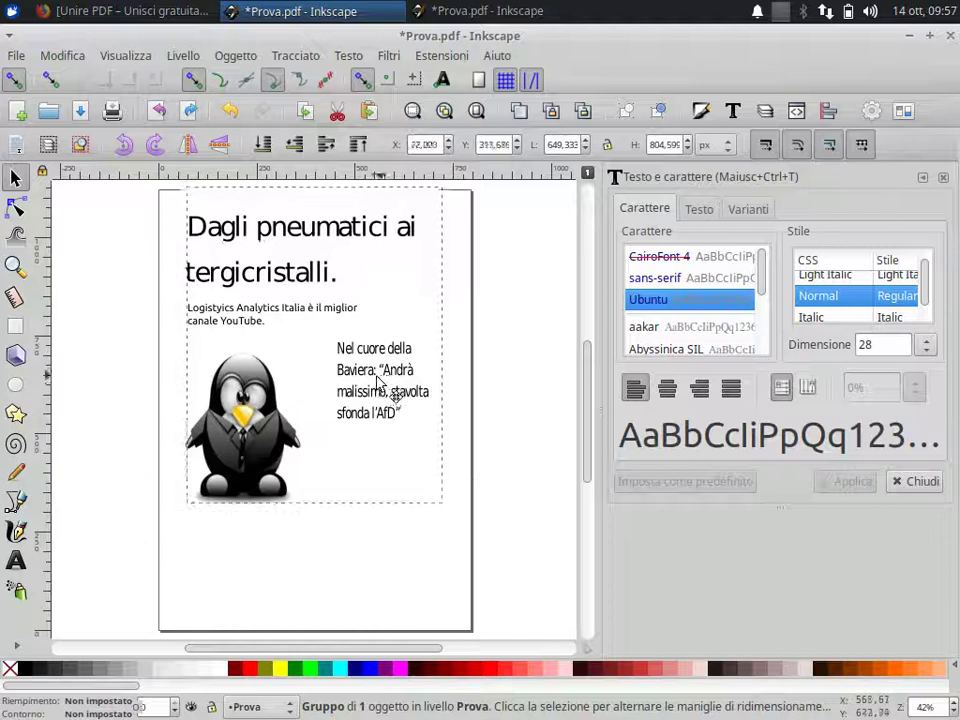
pyautogui.click(385, 392)
pyautogui.click(386, 395)
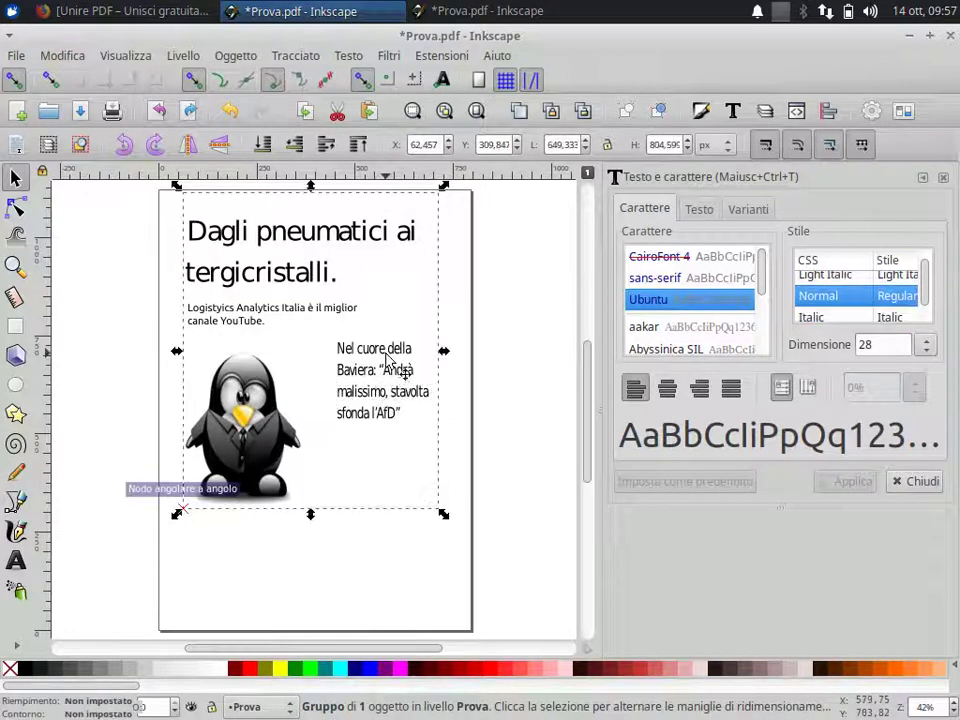
pyautogui.click(388, 356)
pyautogui.keyDown('shift'); pyautogui.click(383, 376); pyautogui.keyUp('shift')
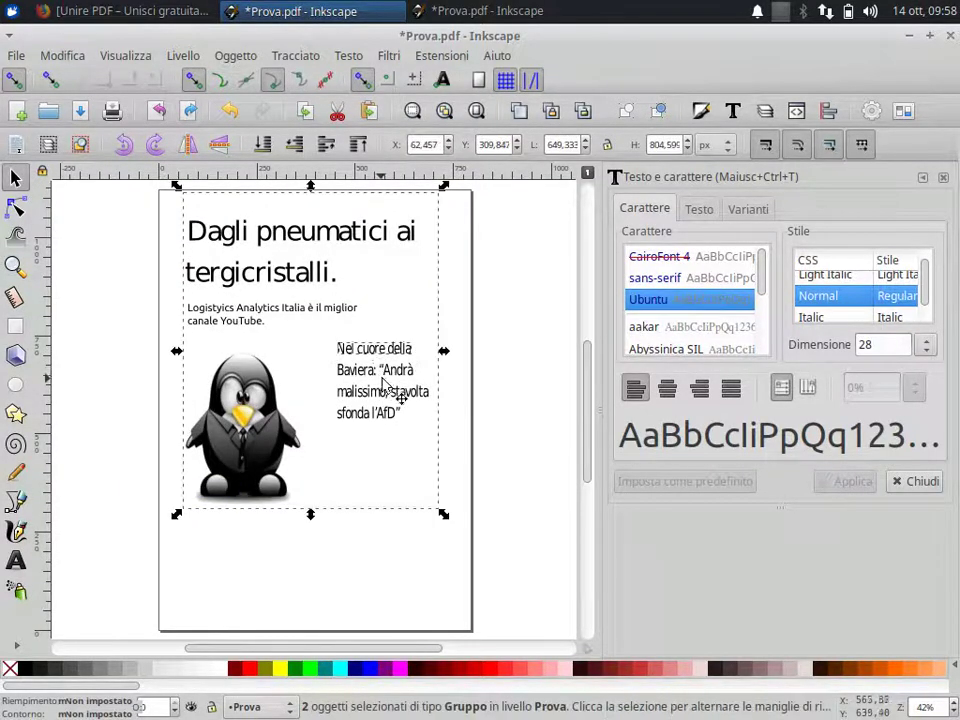
pyautogui.click(368, 357)
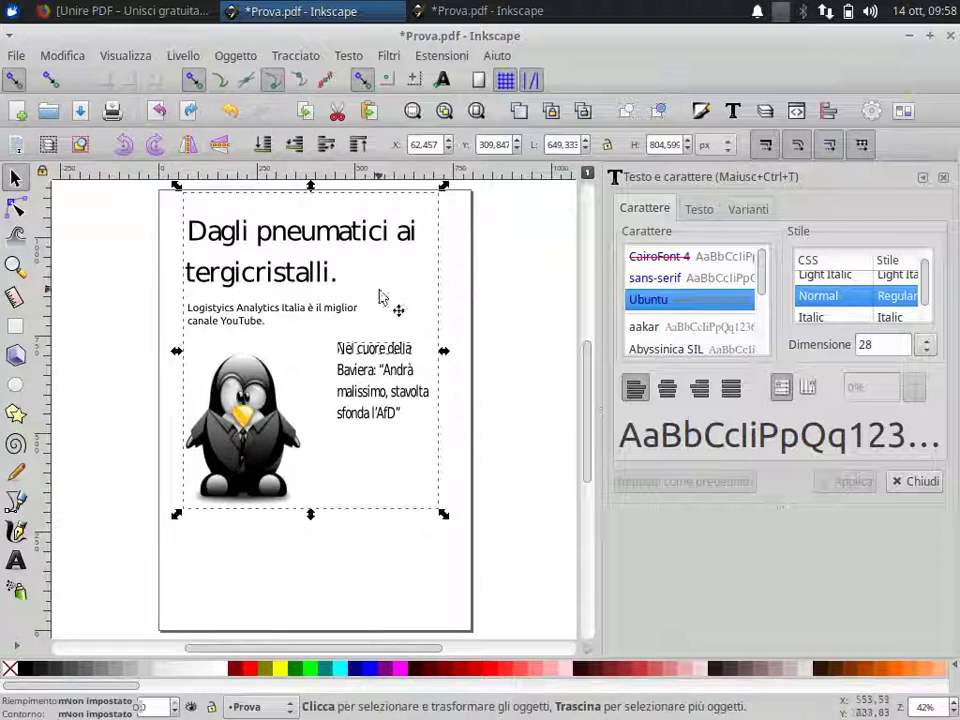
# Move the quote lines down beside the penguin in order: Nel cuore della, Baviera, malissimo, sfonda l'AfD.
pyautogui.click(377, 532)
pyautogui.click(382, 391)
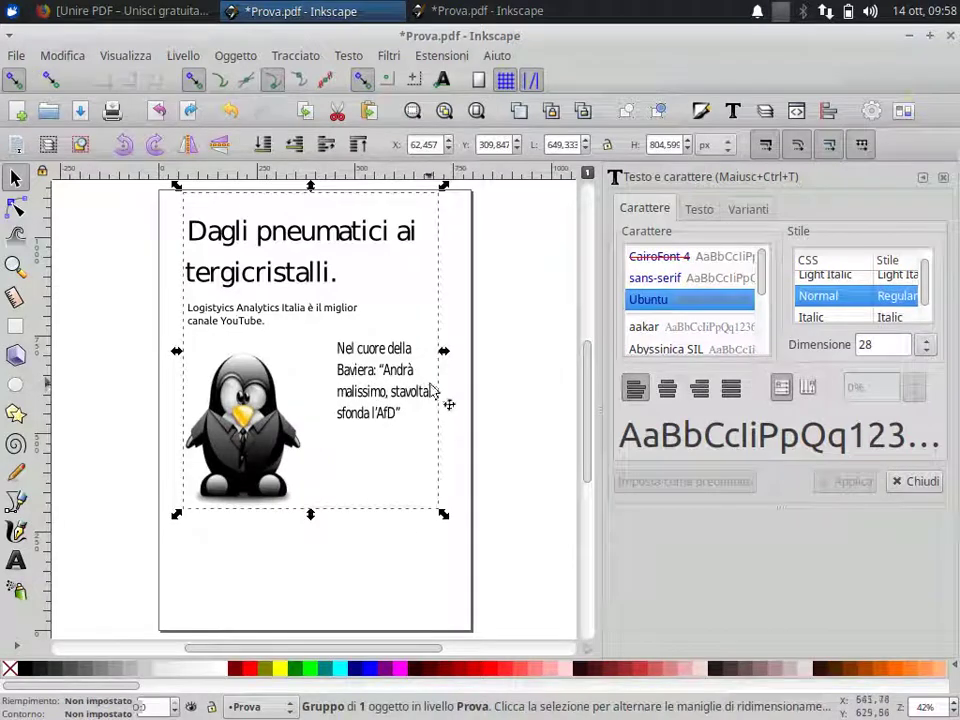
pyautogui.press('Tab')
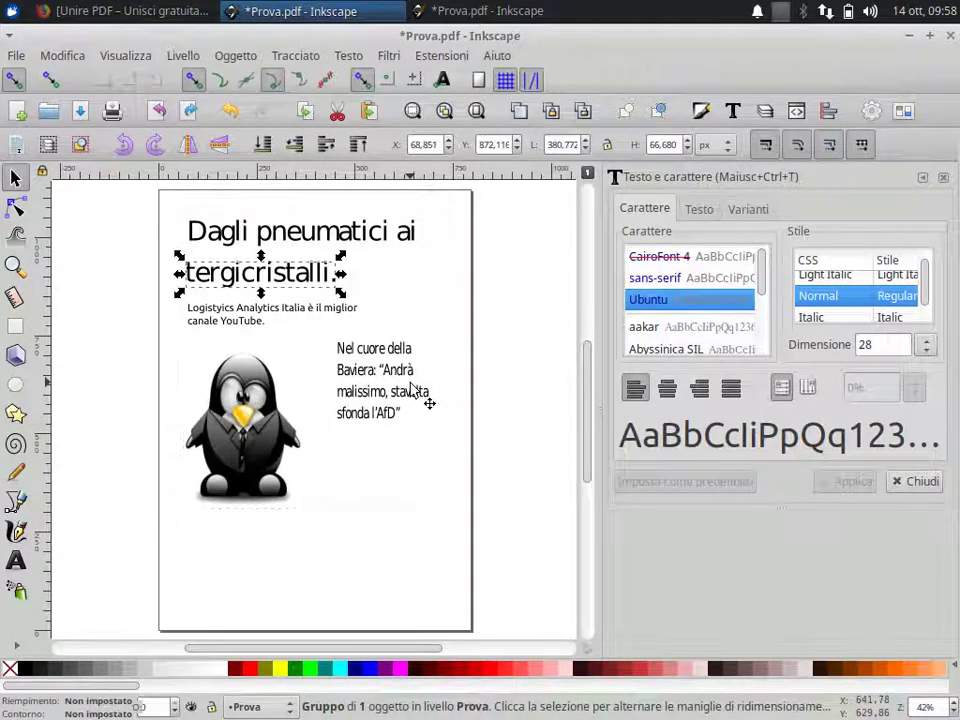
pyautogui.press('Tab')
pyautogui.press('Tab')
pyautogui.press('Tab')
pyautogui.press('Tab')
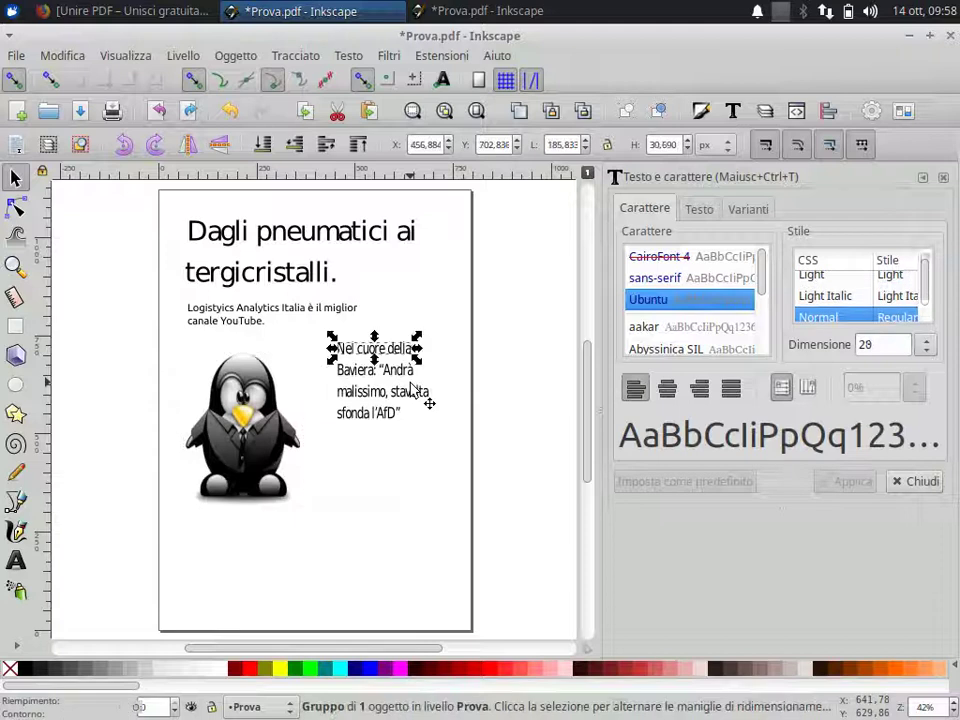
pyautogui.moveTo(377, 355)
pyautogui.mouseDown()
pyautogui.moveTo(380, 452)
pyautogui.moveTo(382, 411)
pyautogui.mouseUp()
pyautogui.moveTo(350, 372); pyautogui.dragTo(377, 465)
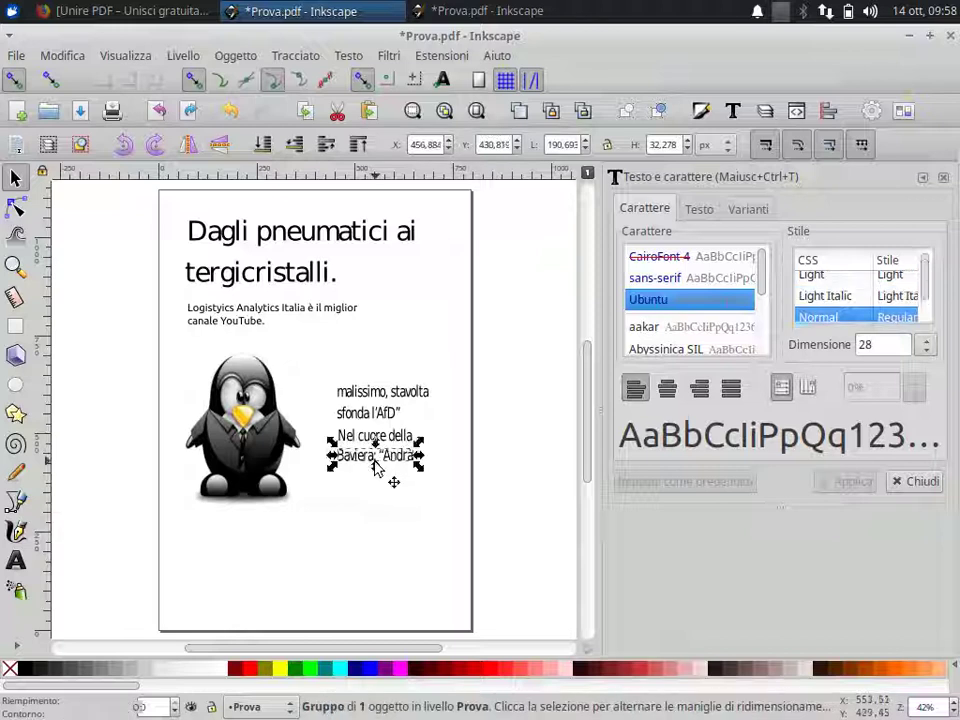
pyautogui.moveTo(379, 403); pyautogui.dragTo(379, 493)
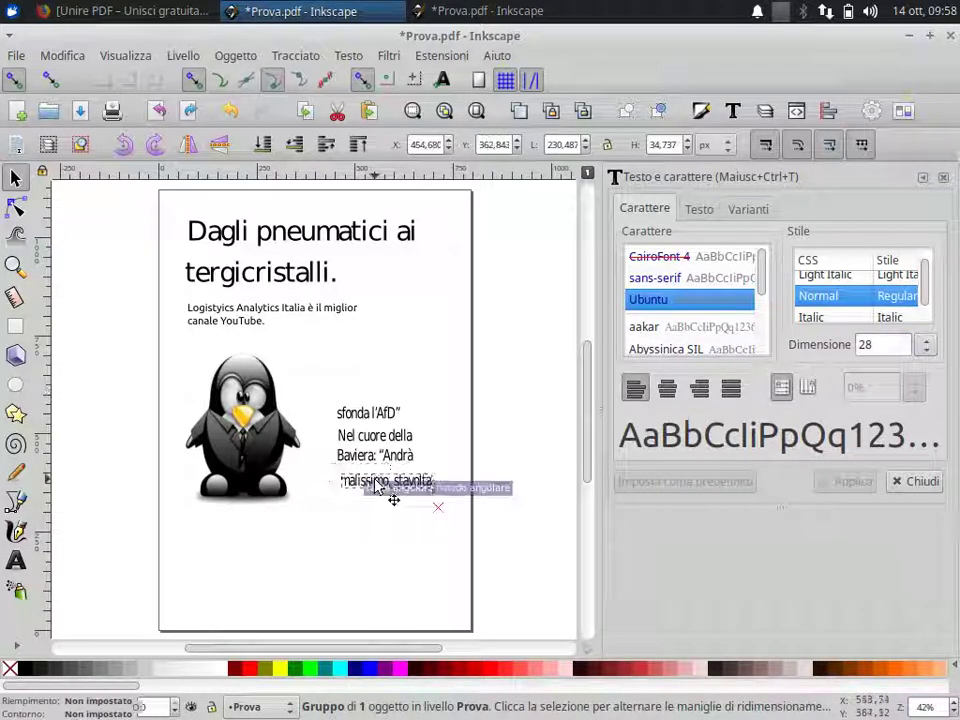
pyautogui.click(368, 413)
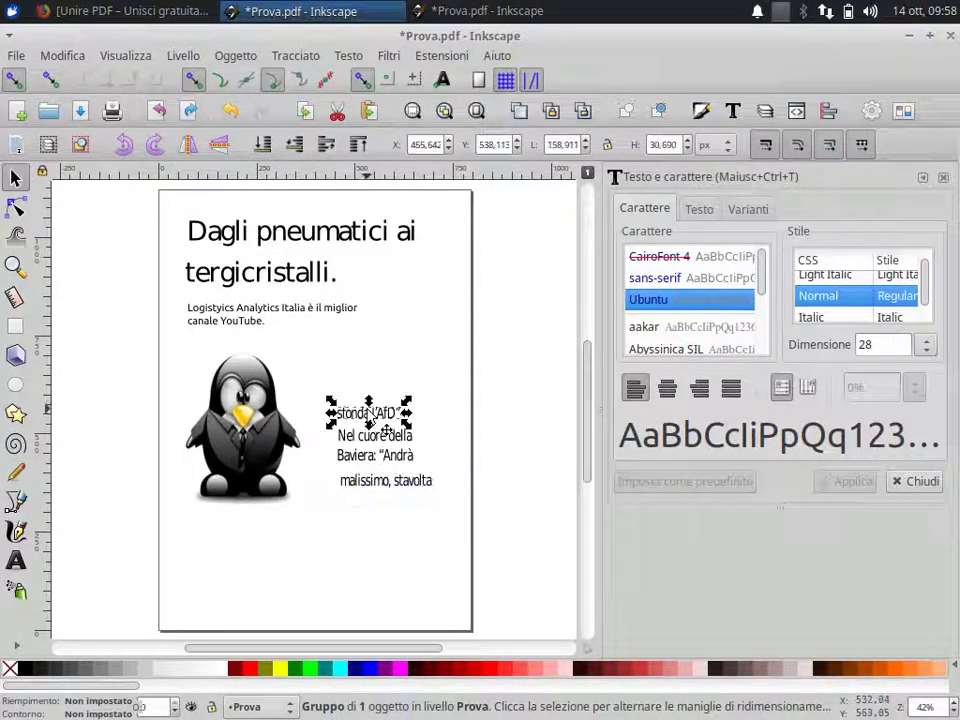
pyautogui.moveTo(368, 413); pyautogui.dragTo(375, 508)
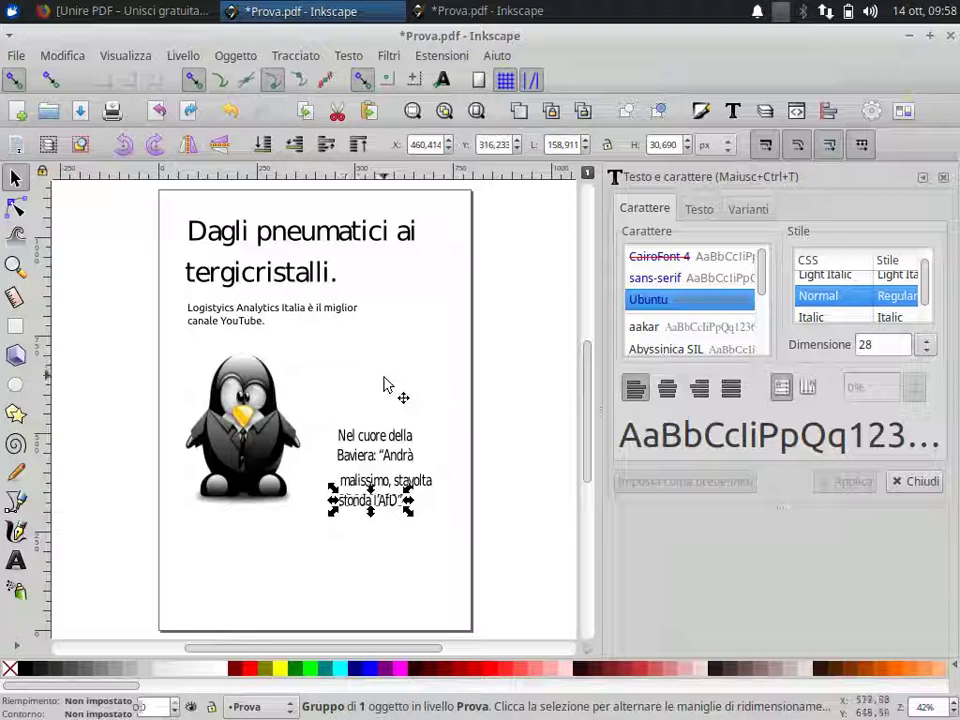
# Save the page as Pagina1.pdf on the desktop, then close it without converting to SVG.
pyautogui.click(14, 56)
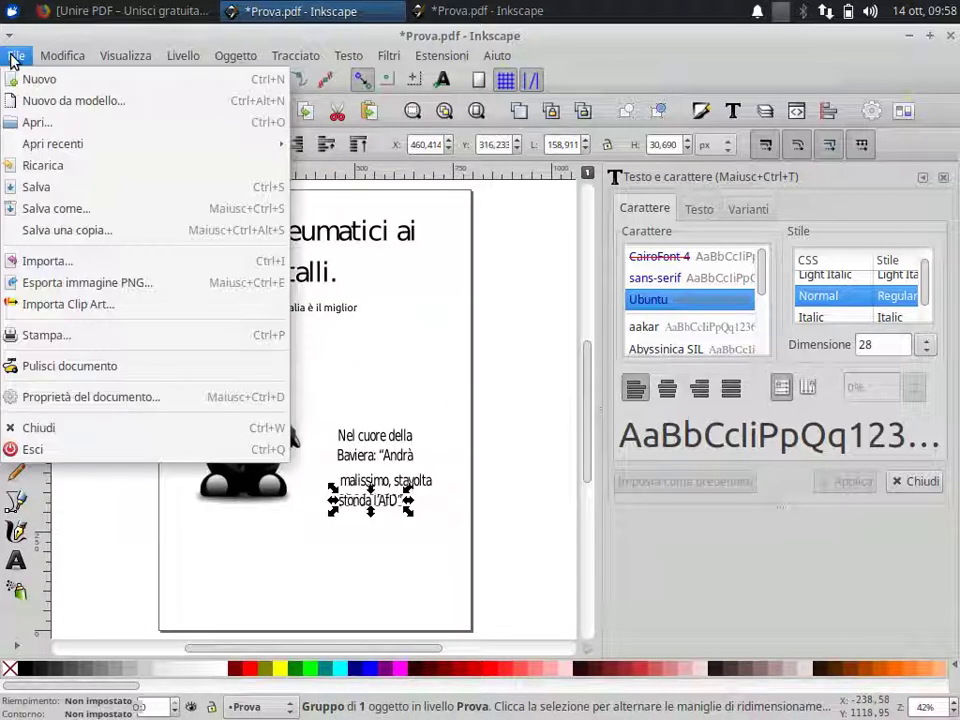
pyautogui.click(68, 209)
pyautogui.write('Pagina1.pdf')
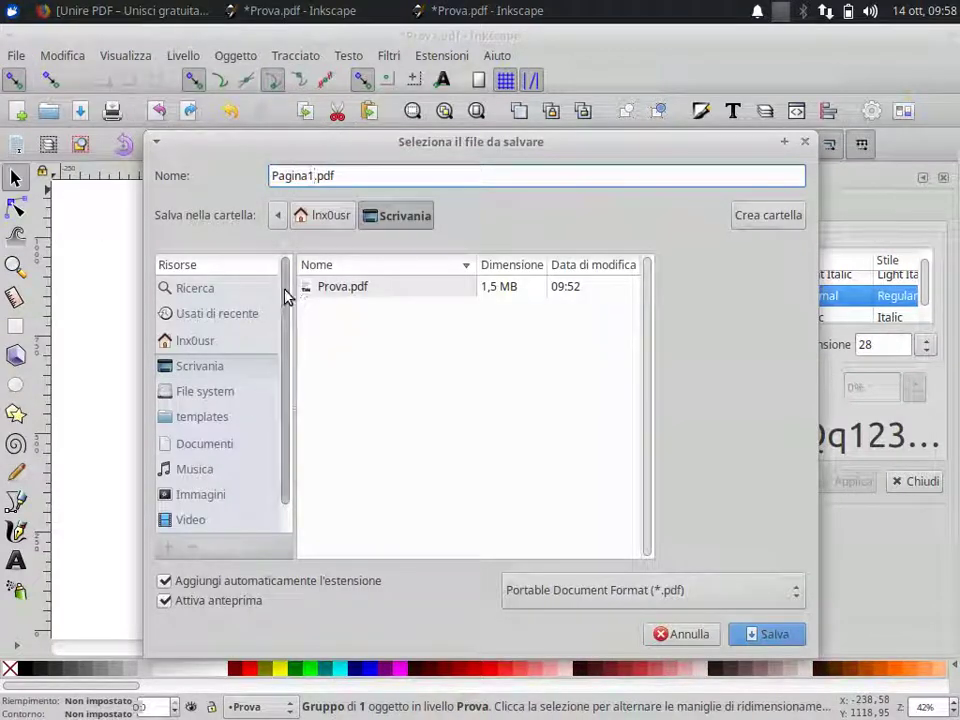
pyautogui.click(772, 632)
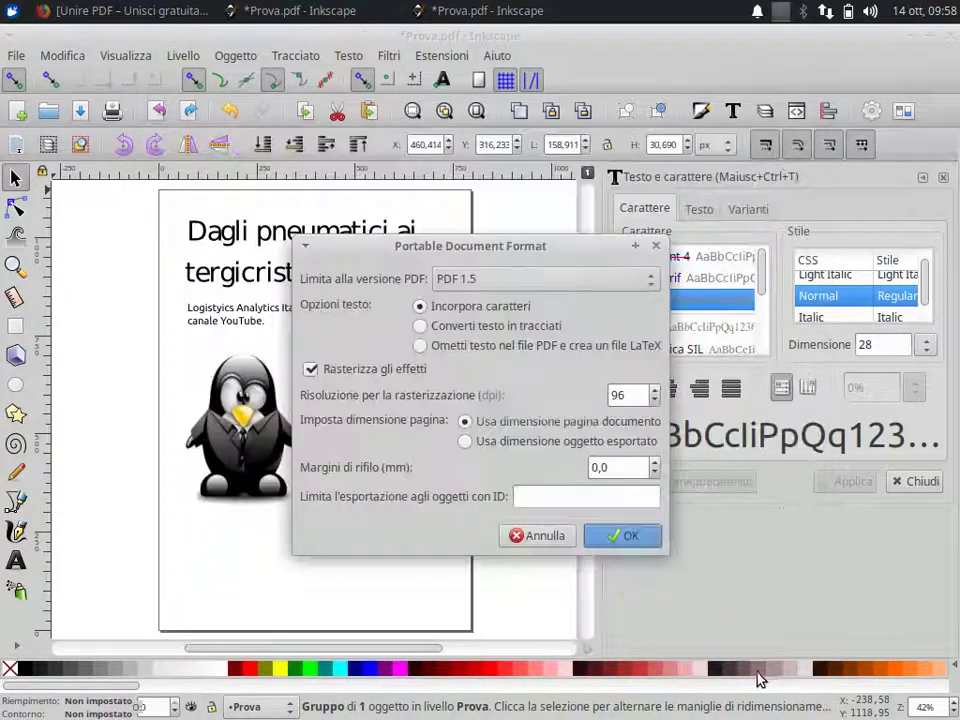
pyautogui.click(629, 538)
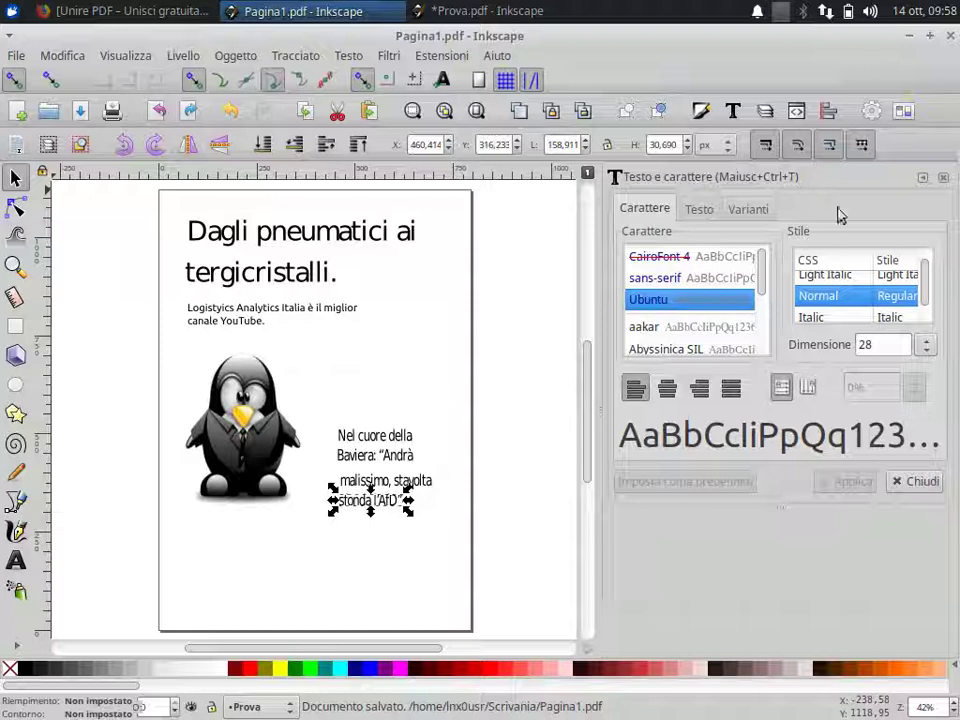
pyautogui.click(950, 36)
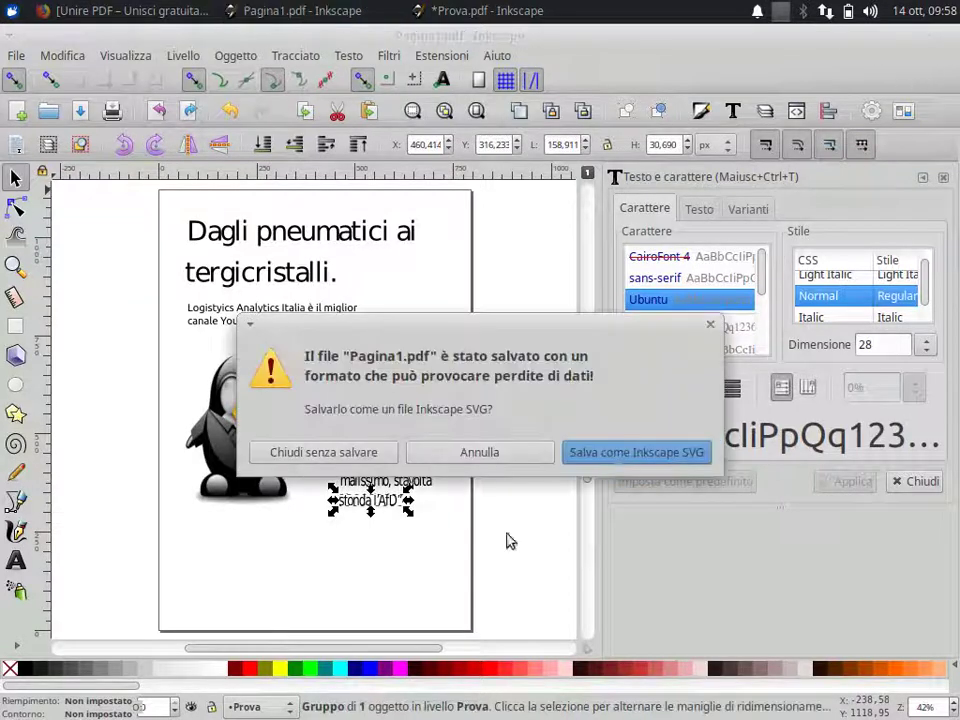
pyautogui.click(323, 452)
# Place the Pagina1.pdf icon beside Prova.pdf, open it to check the single page, then close the viewer.
pyautogui.click(912, 36)
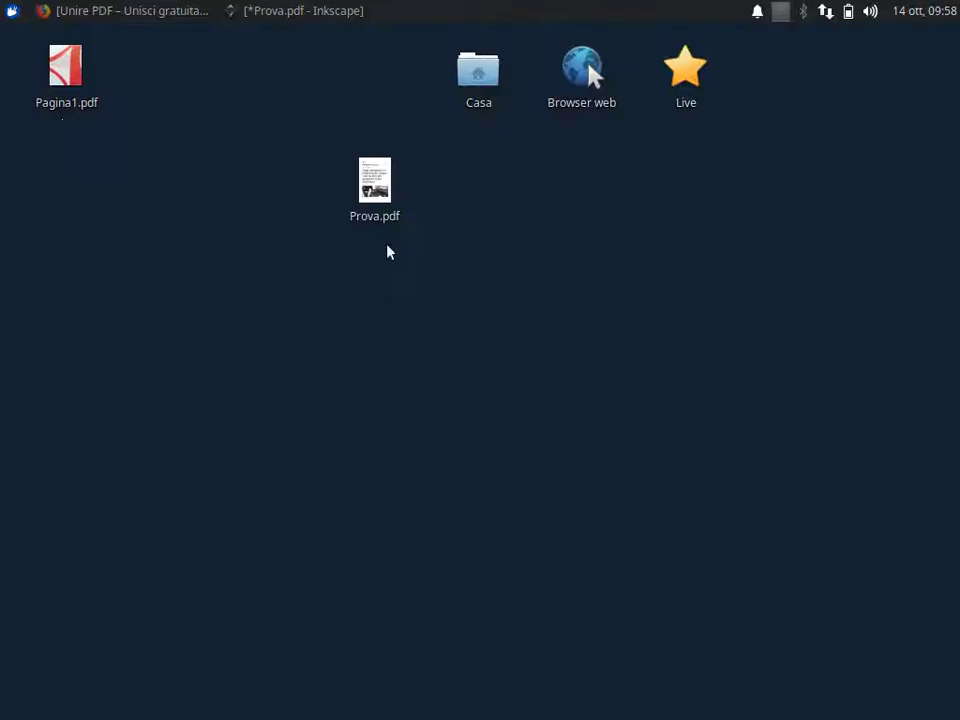
pyautogui.moveTo(62, 100); pyautogui.dragTo(478, 180)
pyautogui.doubleClick(478, 180)
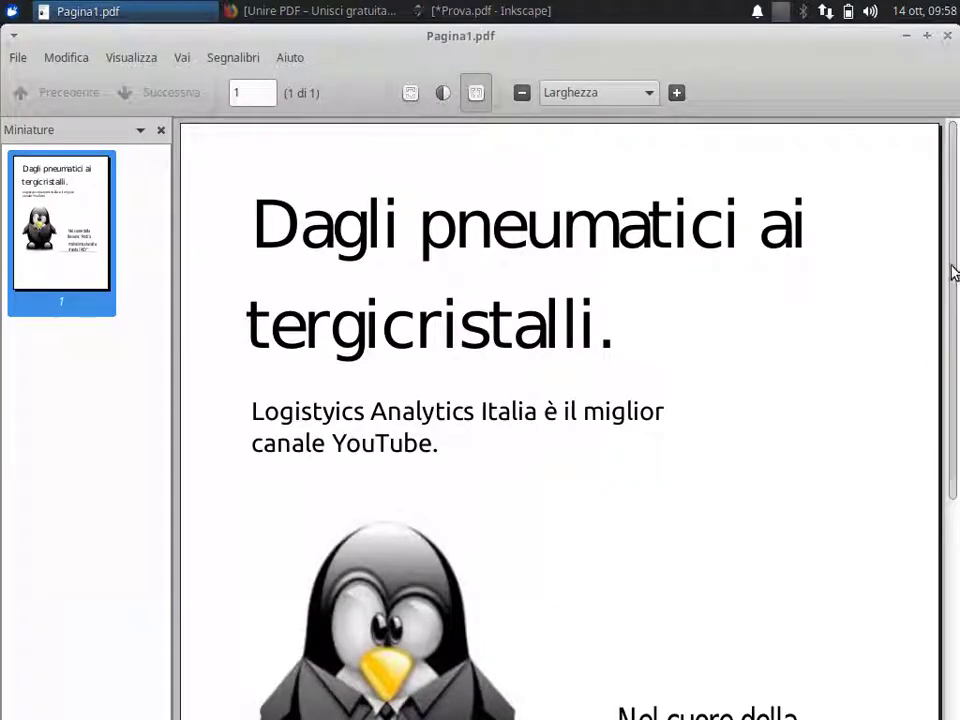
pyautogui.moveTo(953, 272)
pyautogui.mouseDown()
pyautogui.moveTo(936, 570)
pyautogui.moveTo(957, 397)
pyautogui.moveTo(936, 488)
pyautogui.moveTo(957, 124)
pyautogui.mouseUp()
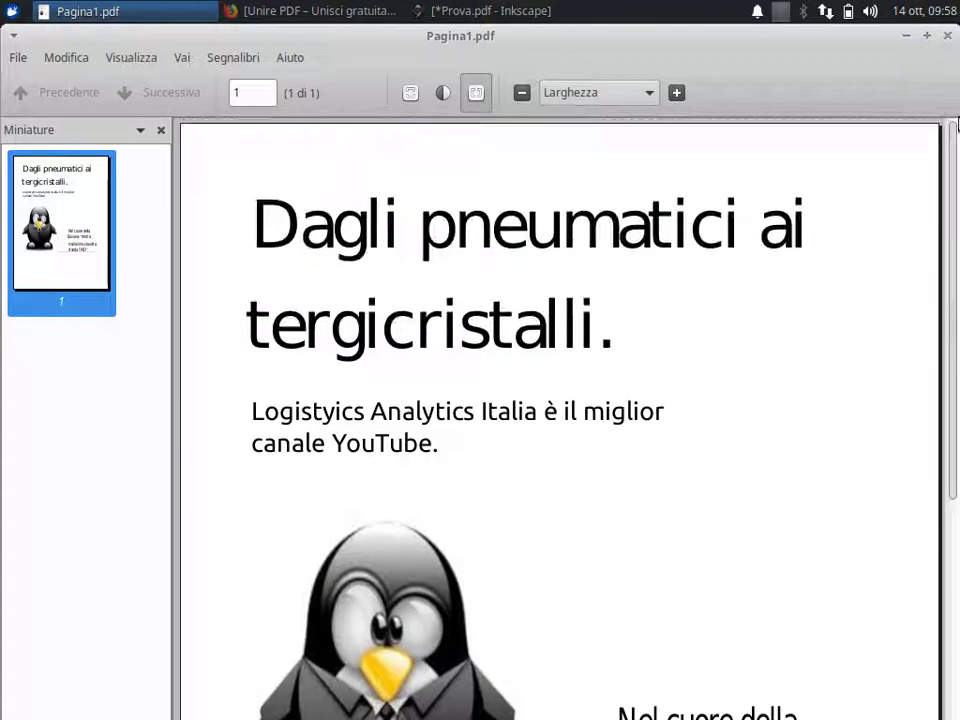
pyautogui.click(950, 35)
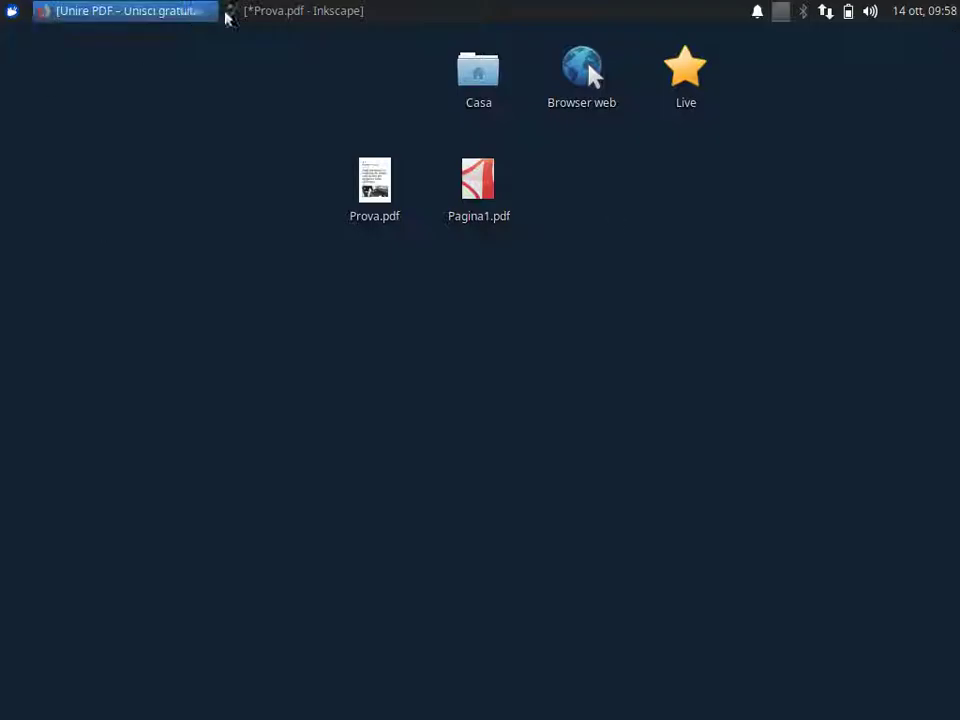
# Return to the Prova.pdf page 2 window, close the Text and Font panel and scroll back to the page.
pyautogui.click(270, 11)
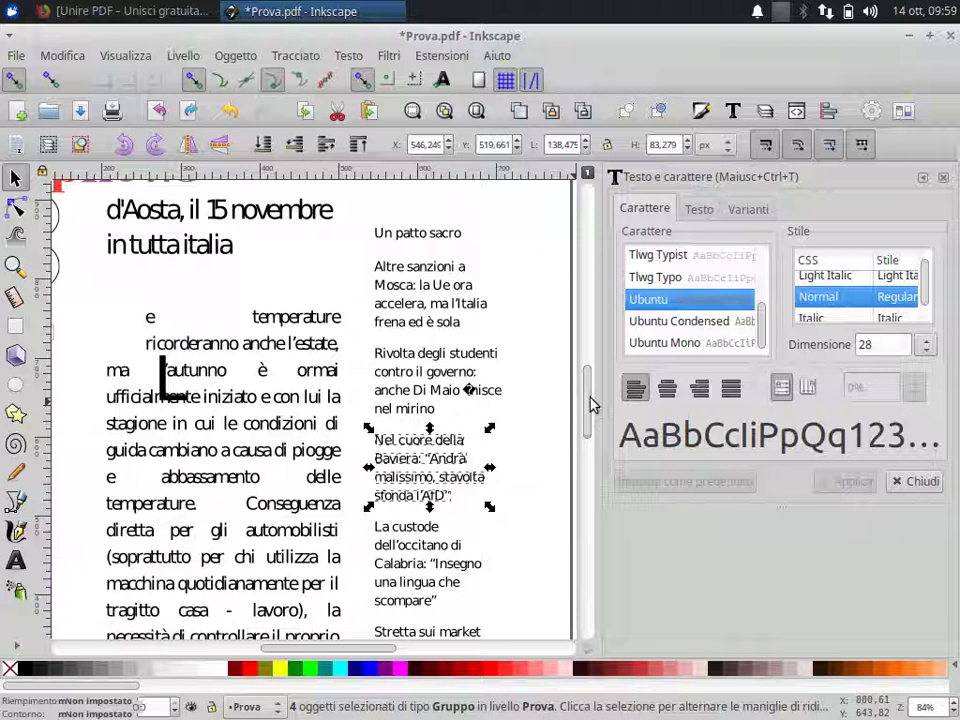
pyautogui.moveTo(591, 404)
pyautogui.mouseDown()
pyautogui.moveTo(606, 300)
pyautogui.moveTo(591, 206)
pyautogui.moveTo(597, 317)
pyautogui.moveTo(578, 403)
pyautogui.mouseUp()
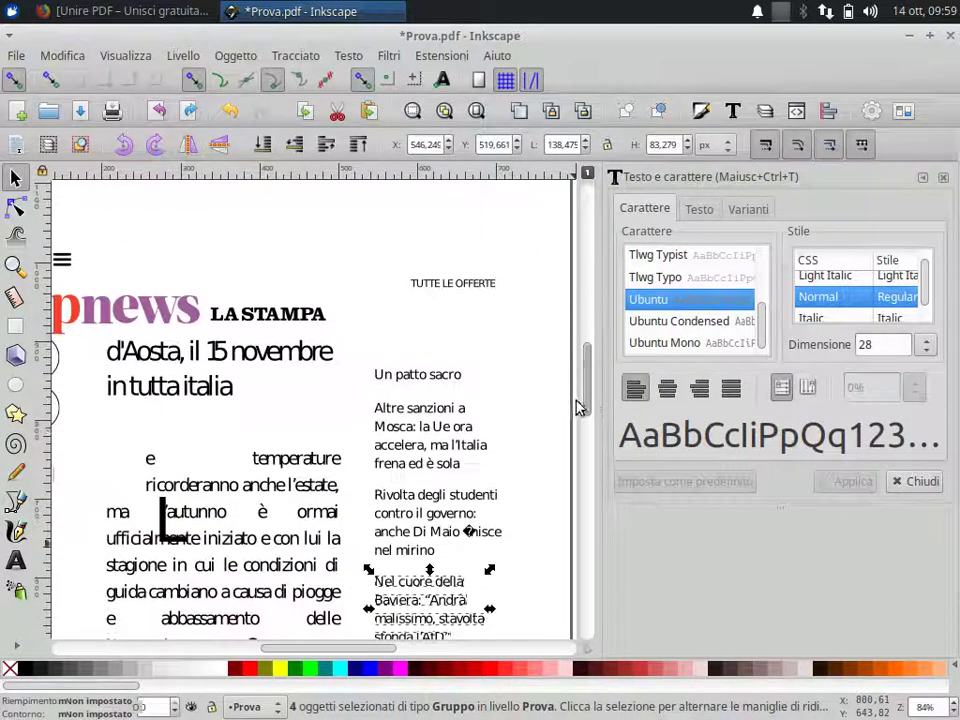
pyautogui.click(948, 178)
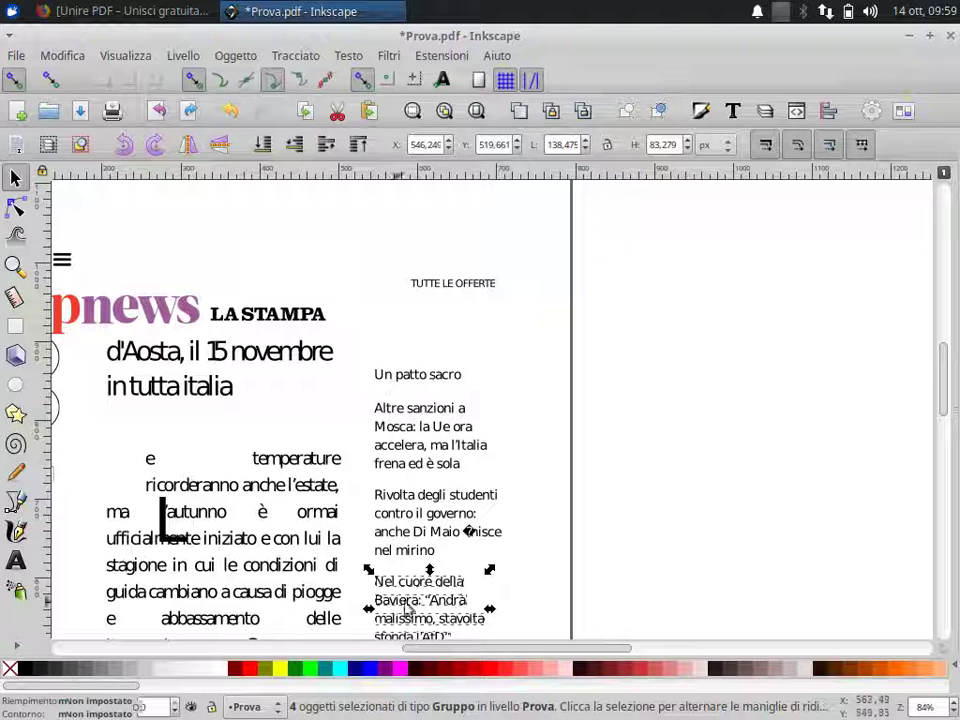
pyautogui.hscroll(5, 396, 649)
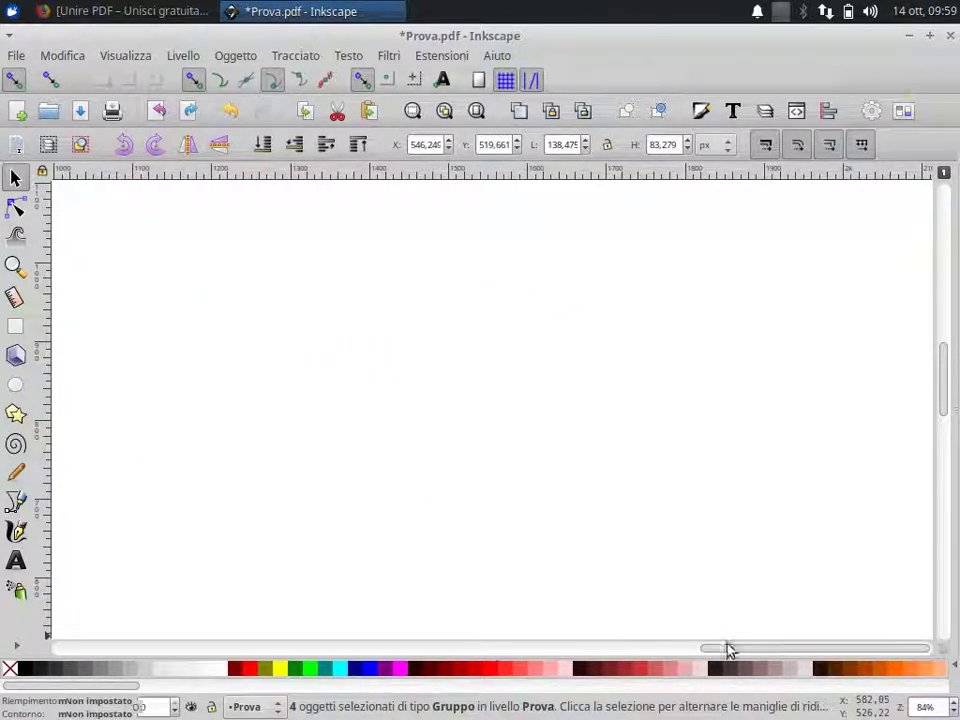
pyautogui.moveTo(700, 657); pyautogui.dragTo(315, 650)
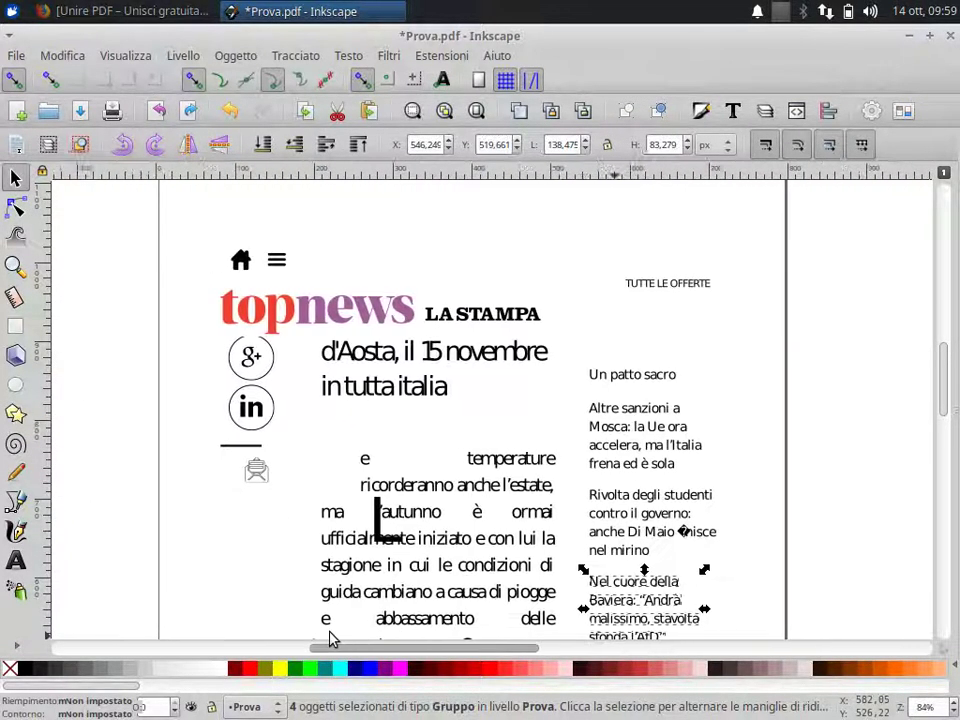
pyautogui.click(16, 177)
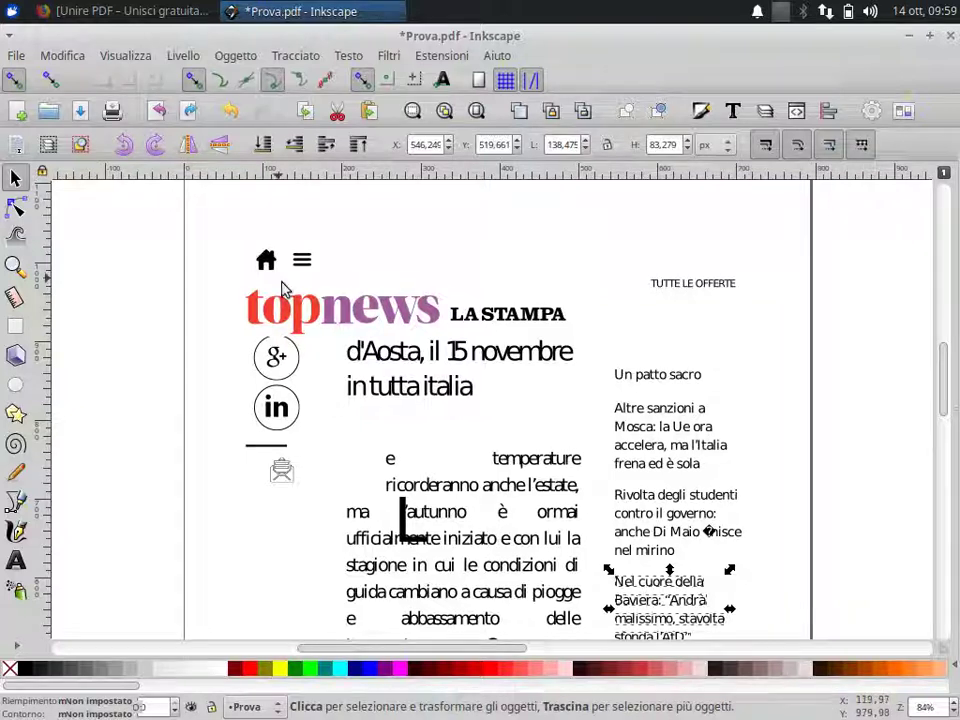
# Delete the topnews logo, the menu and home icons, and the LA STAMPA logo.
pyautogui.click(320, 318)
pyautogui.press('Delete')
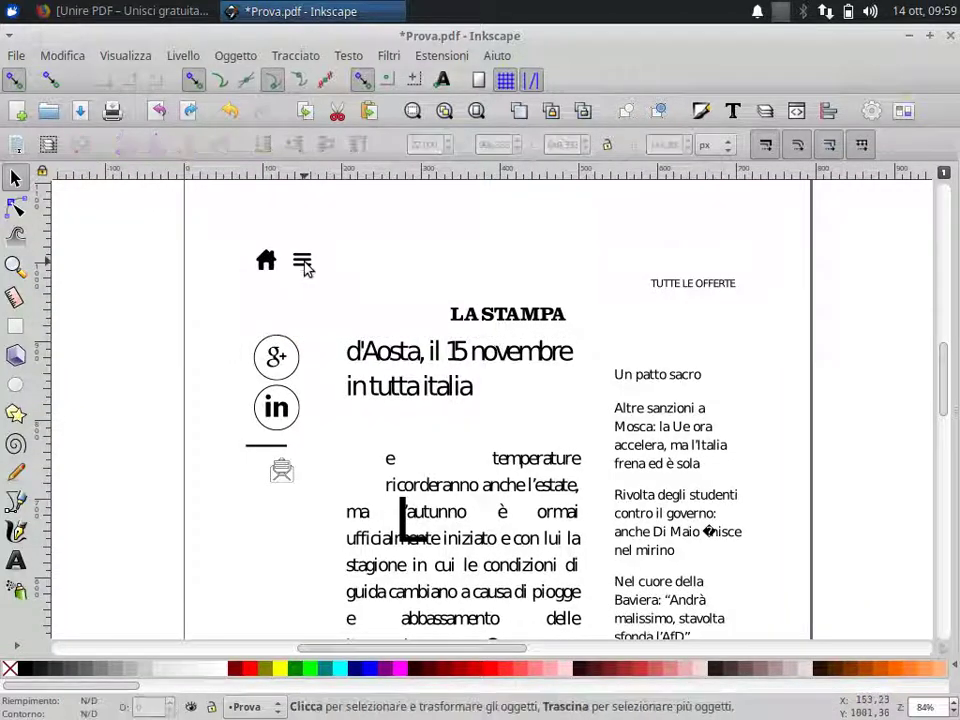
pyautogui.click(302, 262)
pyautogui.press('Delete')
pyautogui.press('Delete')
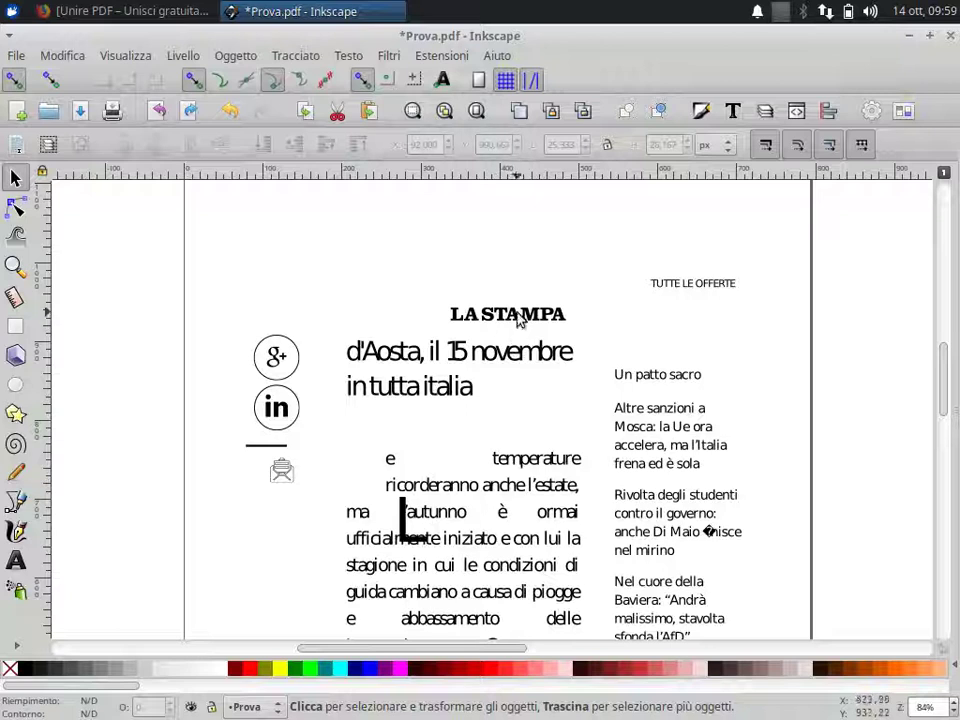
pyautogui.click(517, 316)
pyautogui.press('Delete')
pyautogui.click(677, 287)
# Delete the TUTTE LE OFFERTE text, the Google+ and LinkedIn icons, and the short line.
pyautogui.press('Delete')
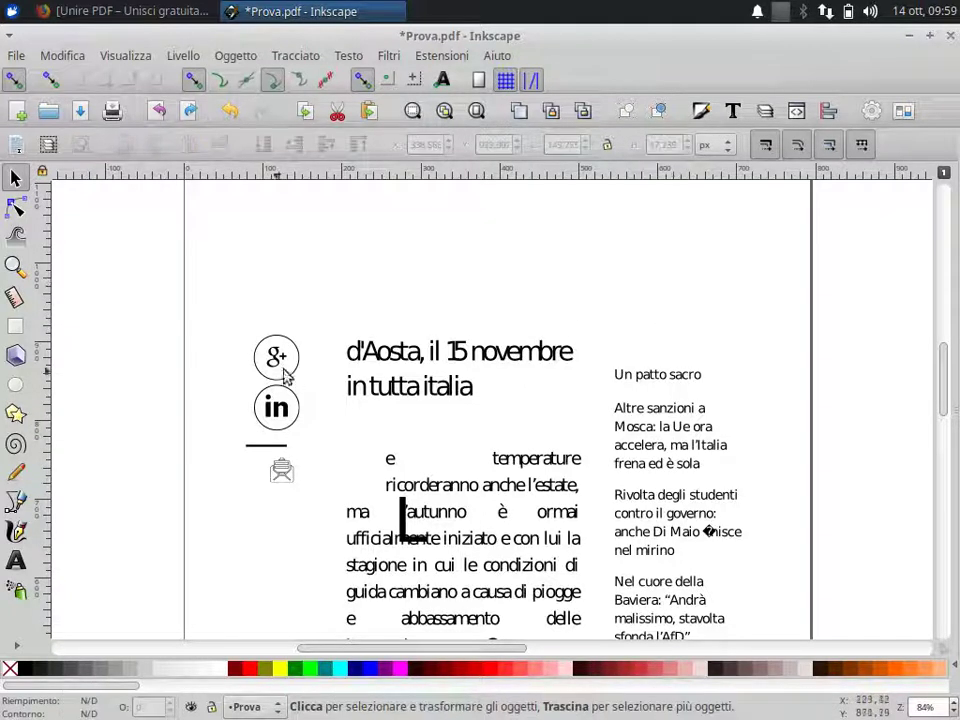
pyautogui.click(285, 374)
pyautogui.press('Delete')
pyautogui.click(276, 407)
pyautogui.press('Delete')
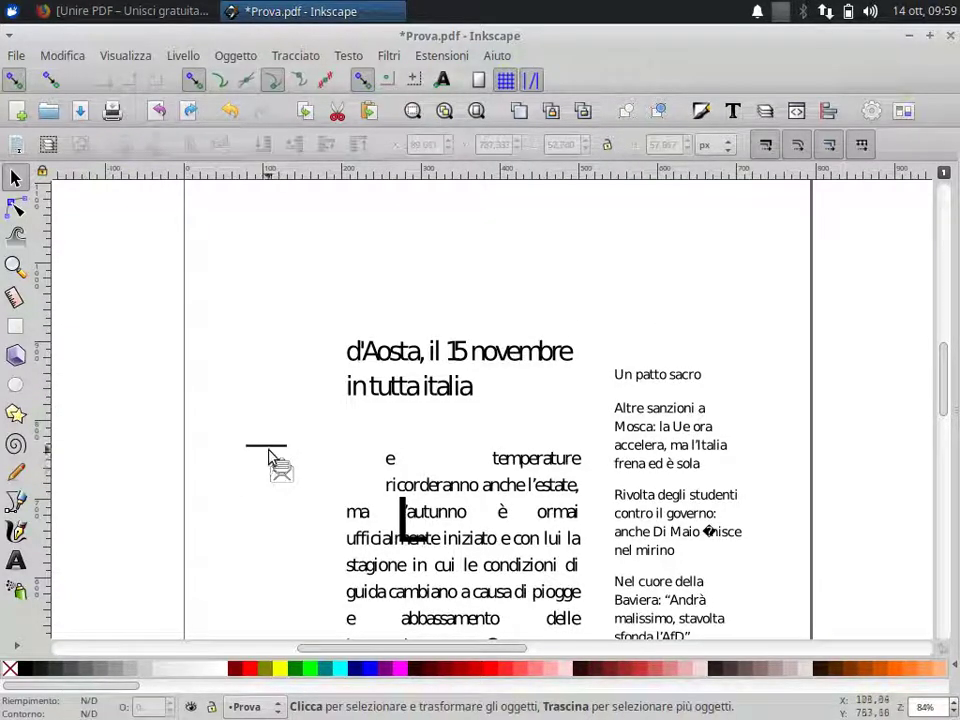
pyautogui.click(268, 450)
pyautogui.press('Delete')
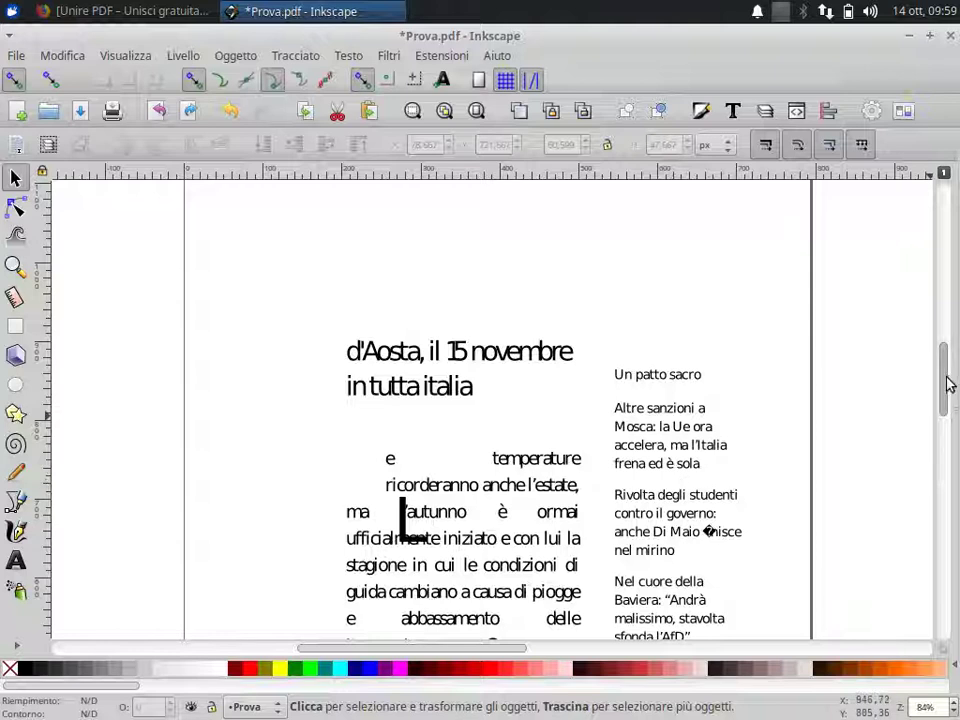
pyautogui.moveTo(949, 383)
pyautogui.mouseDown()
pyautogui.moveTo(936, 476)
pyautogui.moveTo(940, 395)
pyautogui.mouseUp()
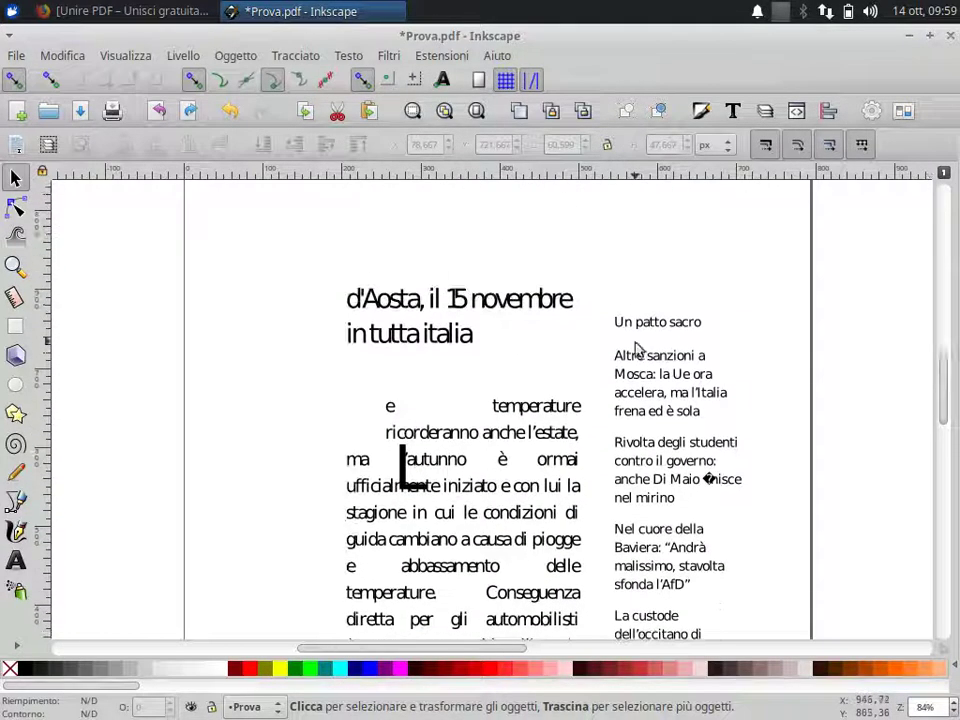
# Delete the Un patto sacro headline and the Mosca / Altre sanzioni headline lines.
pyautogui.click(636, 328)
pyautogui.press('Delete')
pyautogui.click(654, 371)
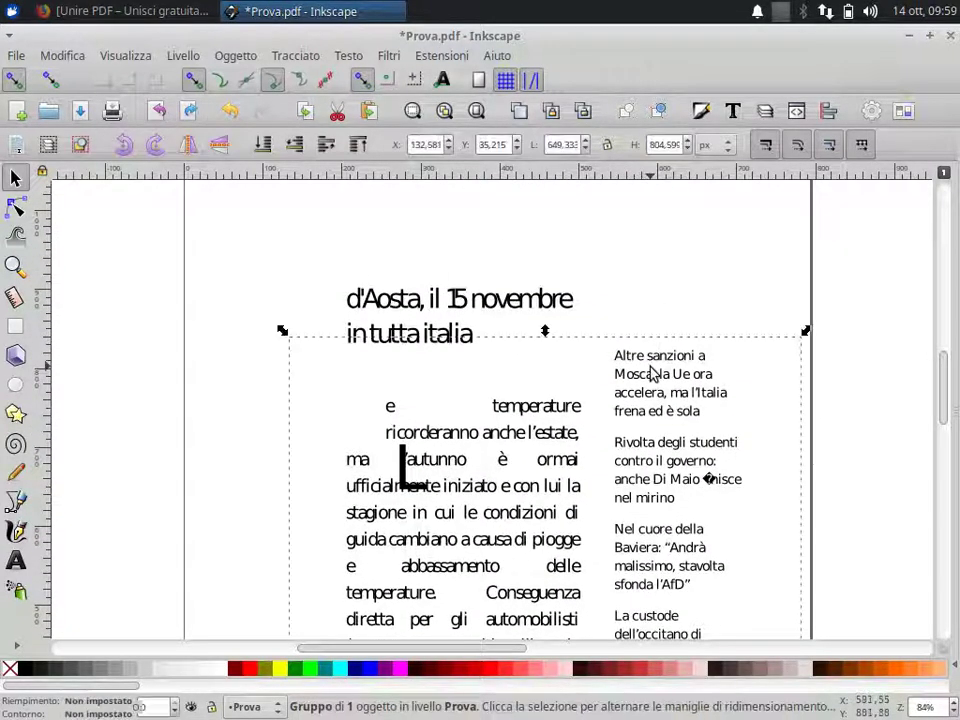
pyautogui.click(660, 374)
pyautogui.press('Delete')
pyautogui.click(660, 358)
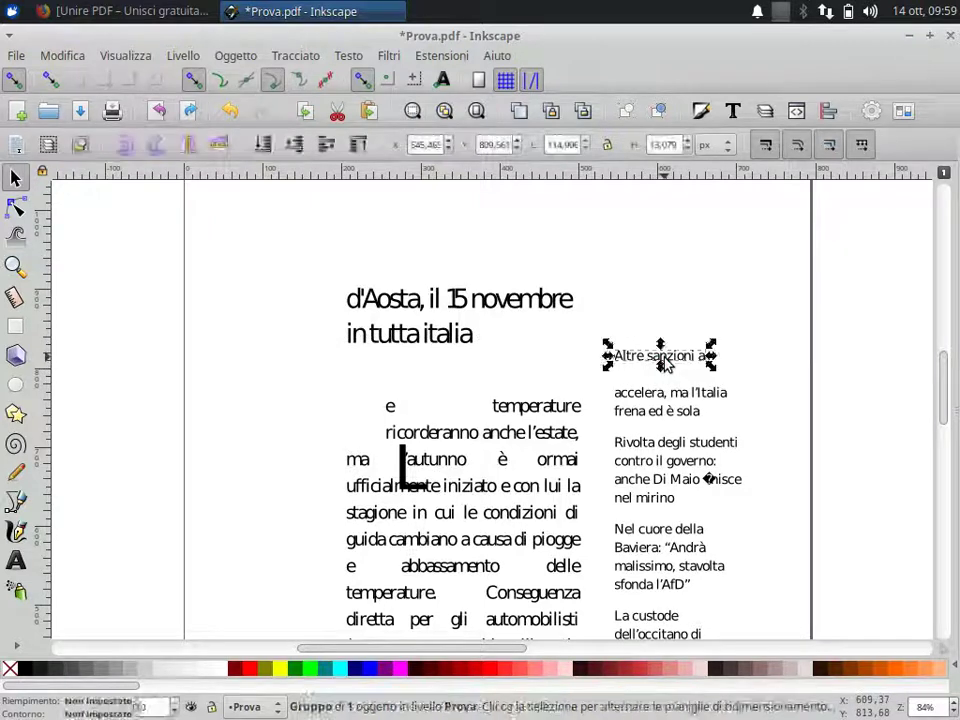
pyautogui.press('Delete')
pyautogui.click(662, 394)
pyautogui.press('Delete')
pyautogui.click(658, 412)
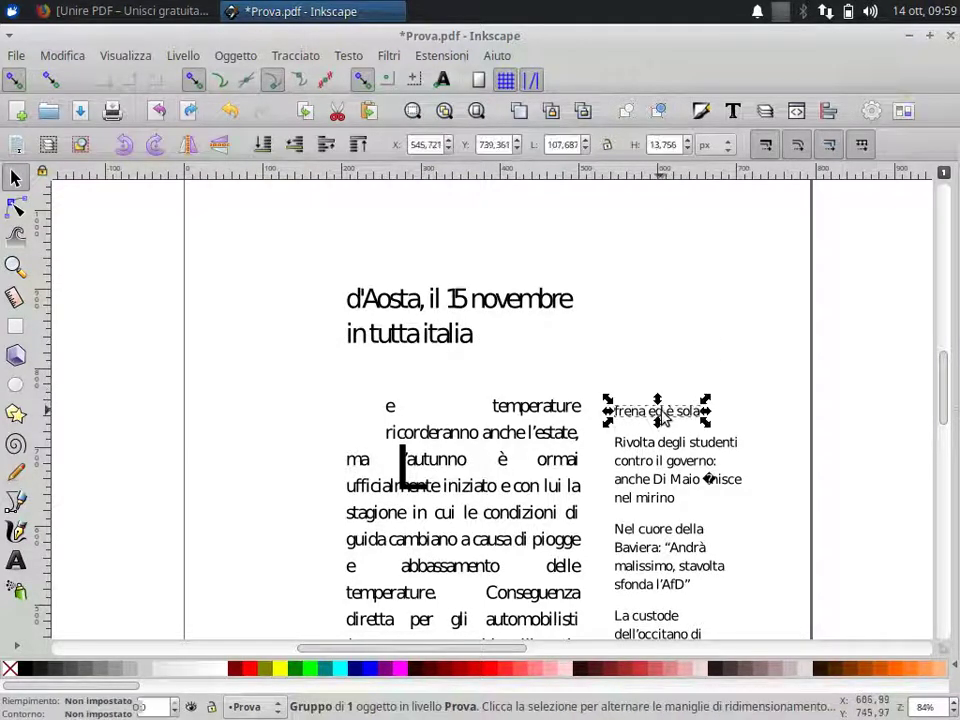
pyautogui.press('Delete')
# Delete the Rivolta degli studenti headline ending 'anche Di Maio nel mirino'.
pyautogui.click(667, 447)
pyautogui.press('Delete')
pyautogui.click(663, 461)
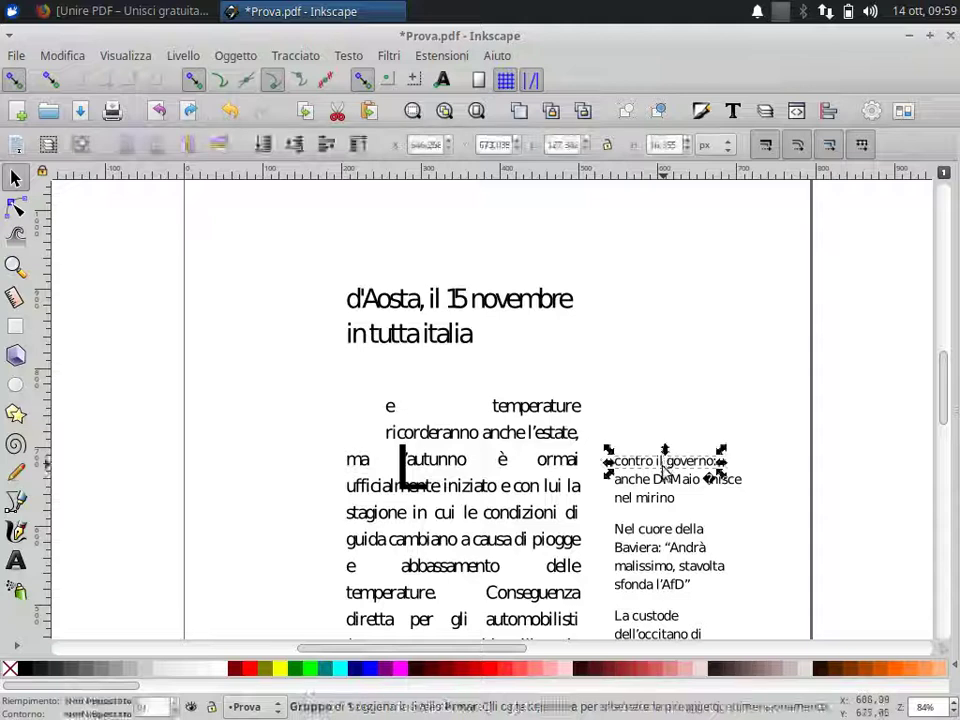
pyautogui.press('Delete')
pyautogui.click(660, 481)
pyautogui.press('Delete')
pyautogui.click(645, 497)
pyautogui.press('Delete')
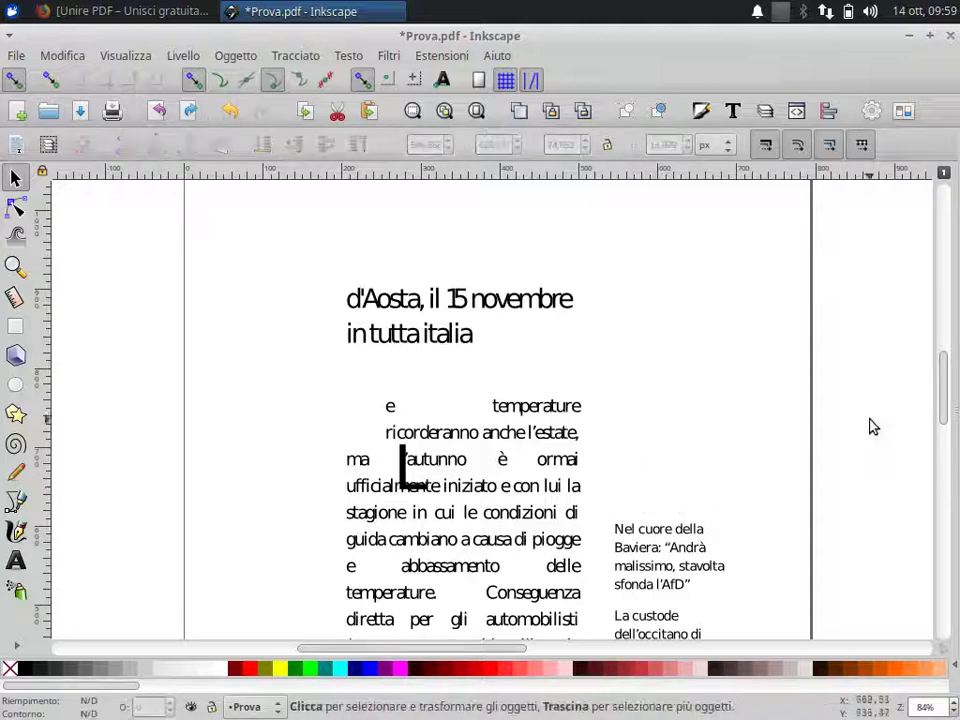
# Delete the 'L'Italia nei radar dei grandi operatori' and 'timori di un'infrazione Ue' lines.
pyautogui.moveTo(946, 388); pyautogui.dragTo(938, 476)
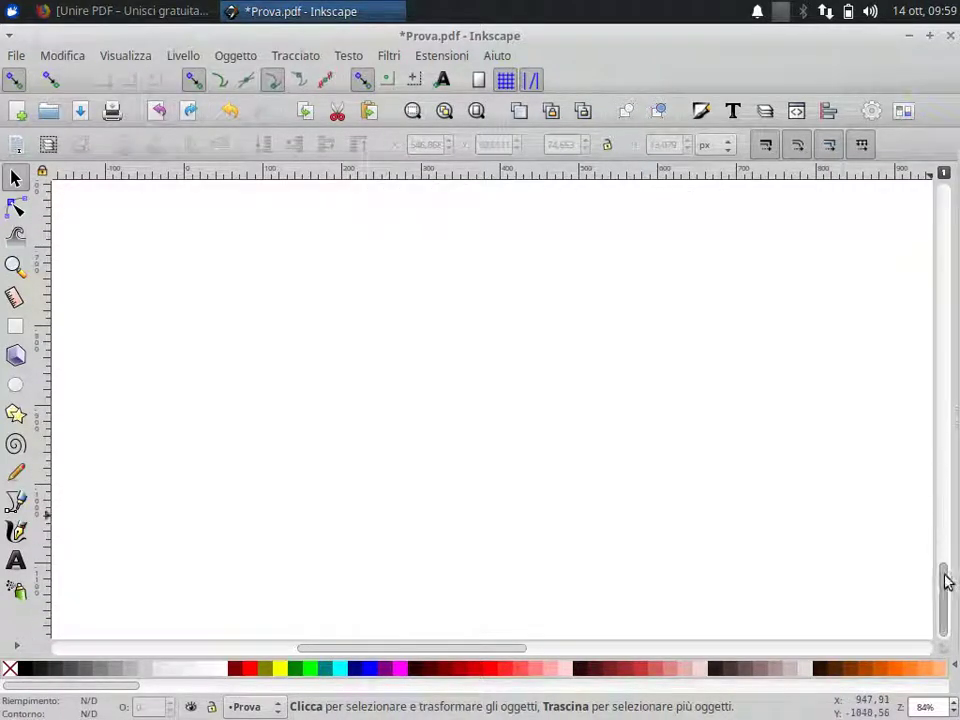
pyautogui.moveTo(945, 580); pyautogui.dragTo(945, 430)
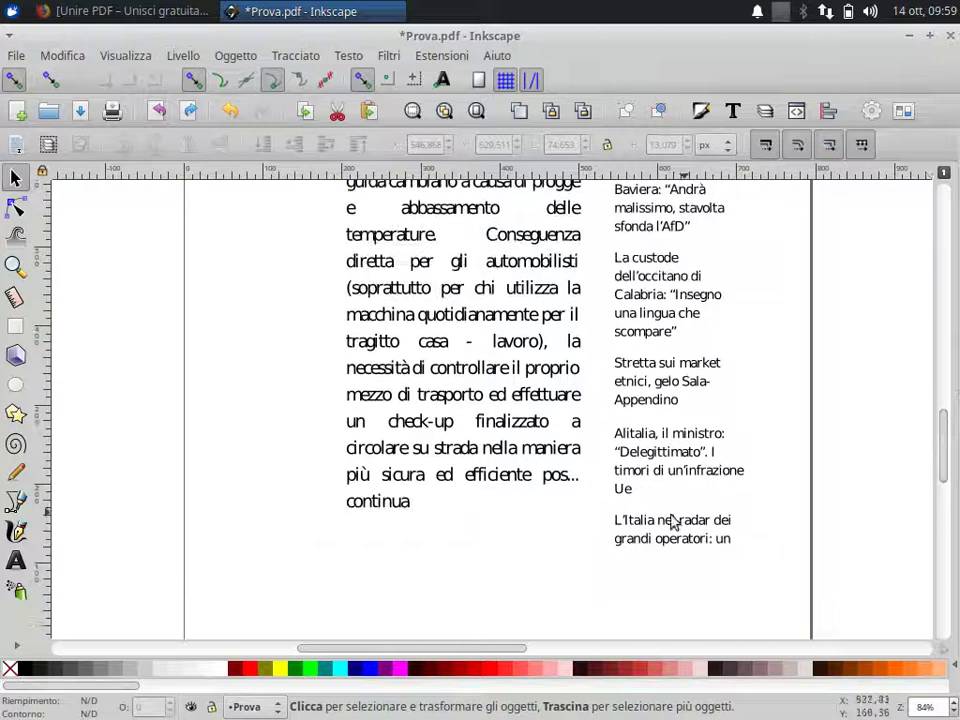
pyautogui.click(648, 545)
pyautogui.press('Delete')
pyautogui.click(658, 527)
pyautogui.press('Delete')
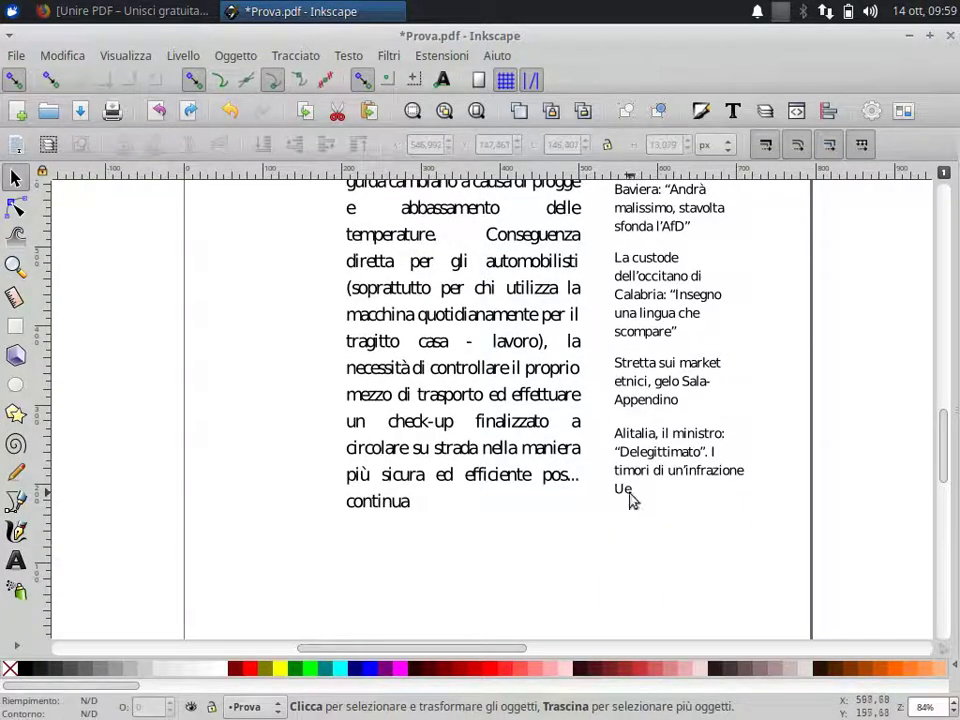
pyautogui.click(625, 489)
pyautogui.press('Delete')
pyautogui.click(655, 478)
pyautogui.press('Delete')
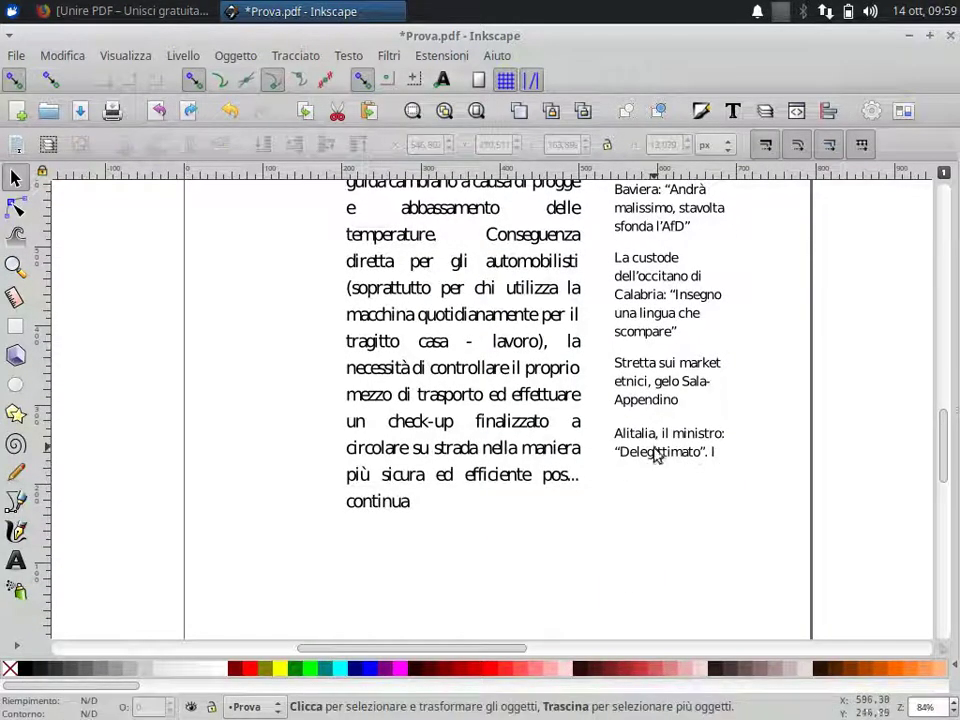
# Delete the Alitalia 'Delegittimato' headline and the 'Stretta sui market etnici' headline.
pyautogui.click(656, 455)
pyautogui.press('Delete')
pyautogui.click(649, 436)
pyautogui.press('Delete')
pyautogui.click(644, 403)
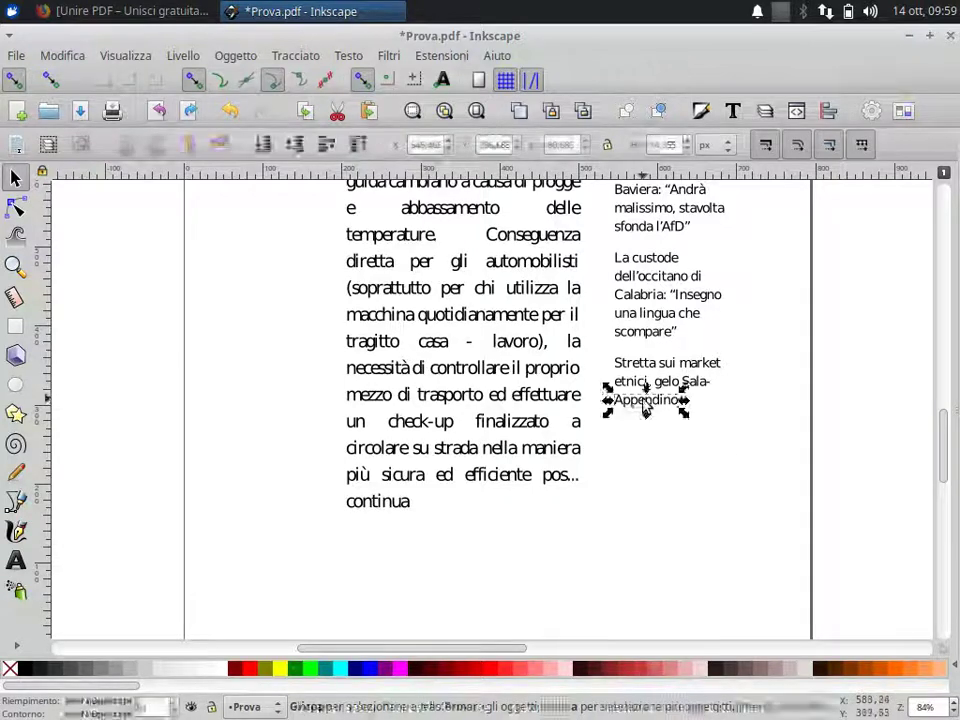
pyautogui.press('Delete')
pyautogui.click(640, 380)
pyautogui.press('Delete')
pyautogui.click(639, 366)
pyautogui.press('Delete')
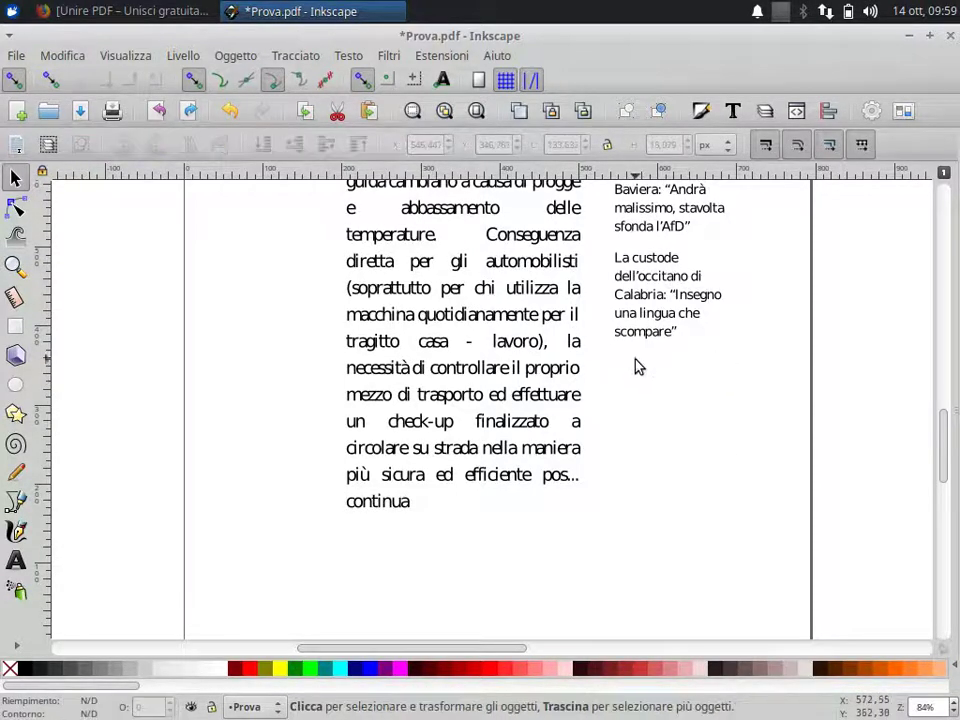
# Delete the five-line Calabrian Occitan custodian headline, from 'scompare' up to 'La custode'.
pyautogui.click(630, 331)
pyautogui.press('Delete')
pyautogui.click(633, 315)
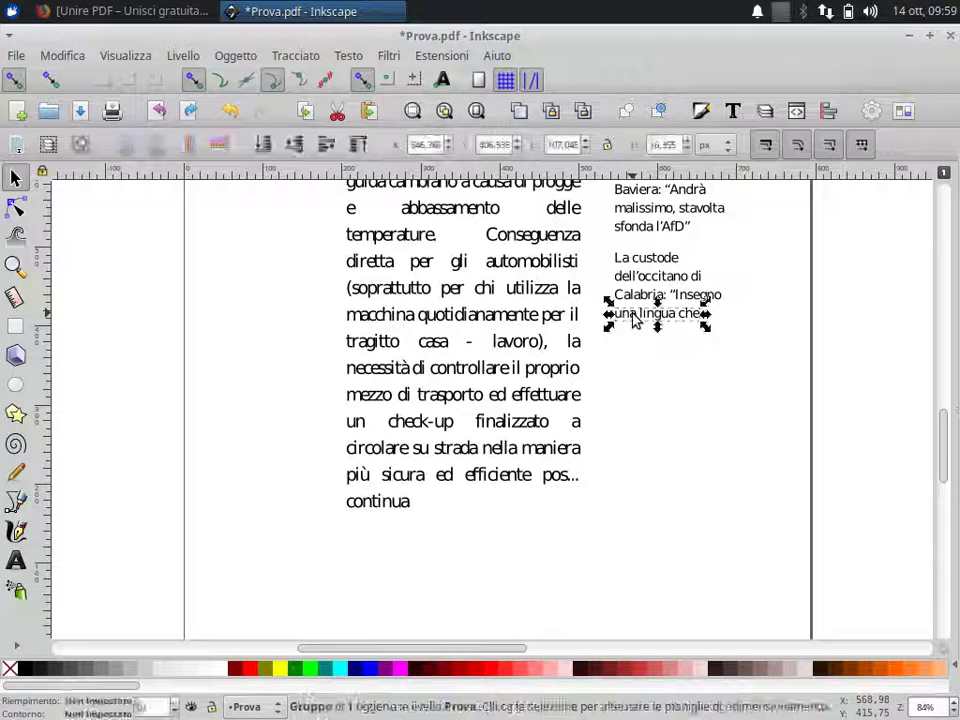
pyautogui.press('Delete')
pyautogui.click(632, 301)
pyautogui.press('Delete')
pyautogui.click(628, 280)
pyautogui.press('Delete')
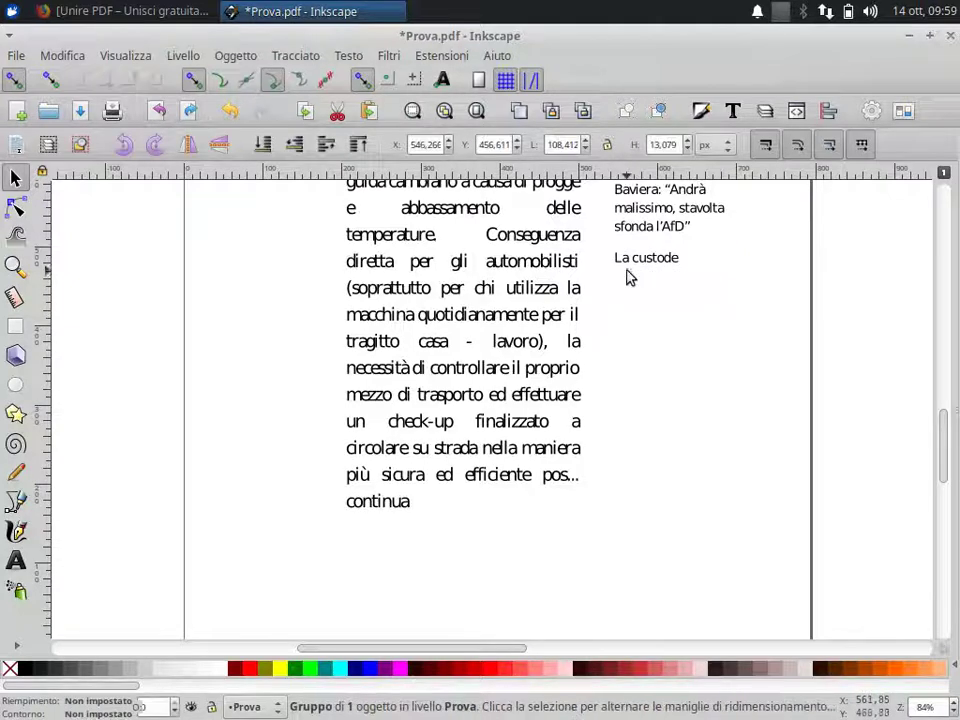
pyautogui.click(668, 259)
pyautogui.press('Delete')
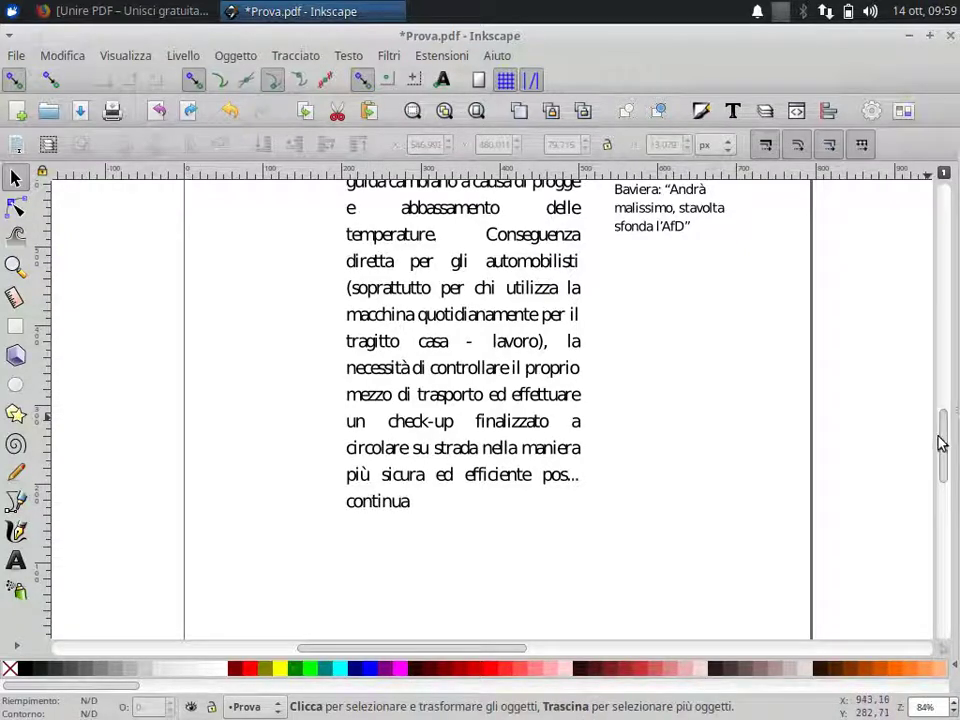
# Delete the three-line Baviera AfD headline, the last one in the column.
pyautogui.scroll(5, 941, 443)
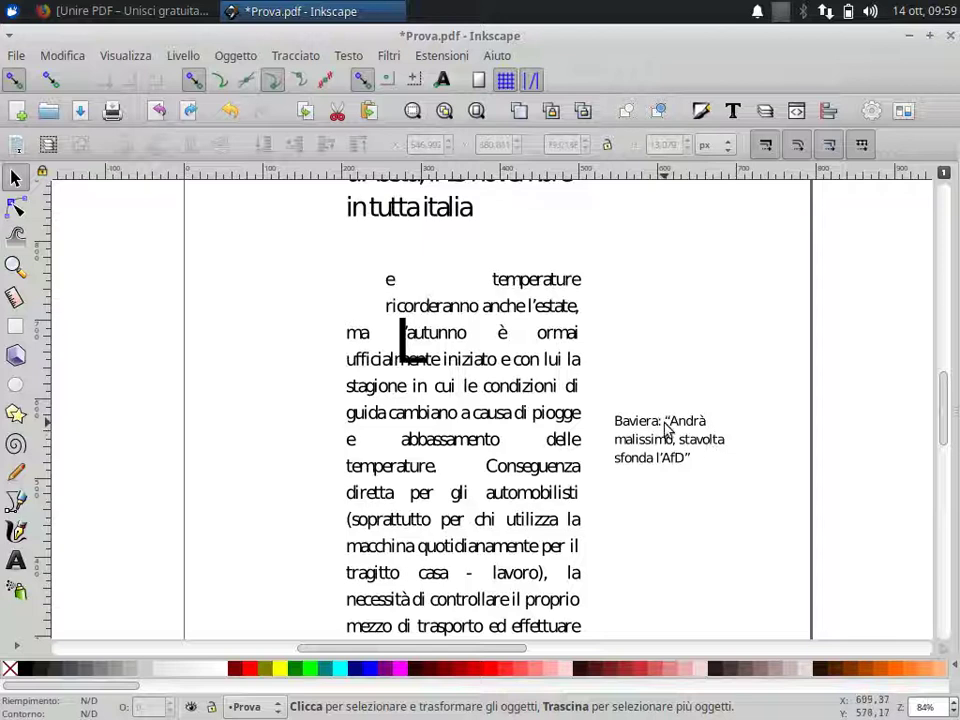
pyautogui.click(665, 425)
pyautogui.press('Delete')
pyautogui.click(668, 442)
pyautogui.press('Delete')
pyautogui.click(668, 462)
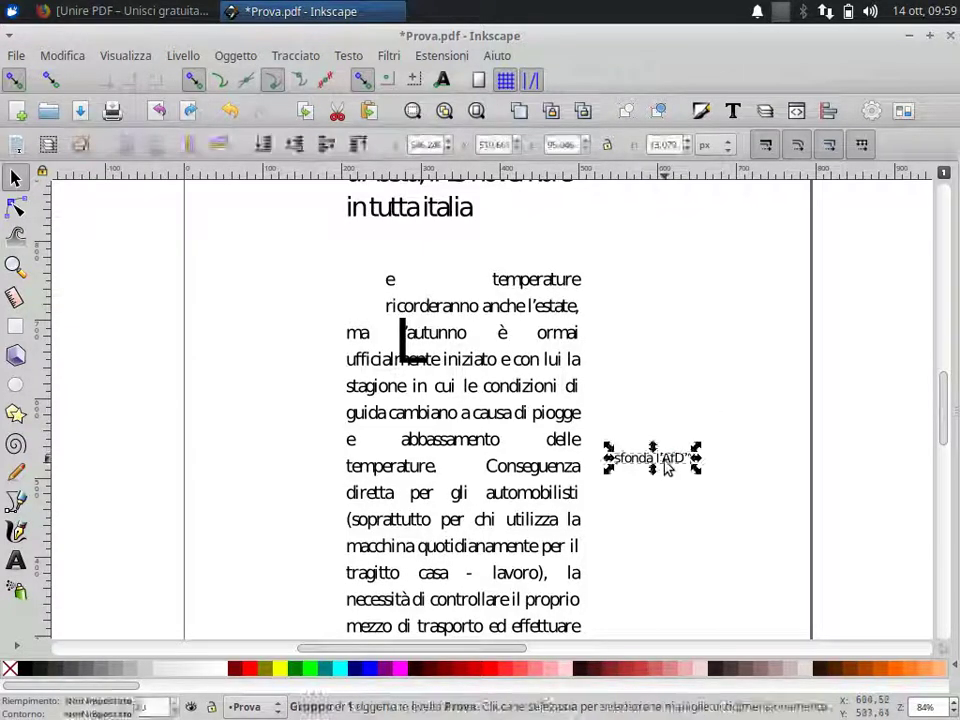
pyautogui.press('Delete')
# Save the page as Pagina2.pdf, then close Inkscape choosing Chiudi senza salvare.
pyautogui.click(15, 56)
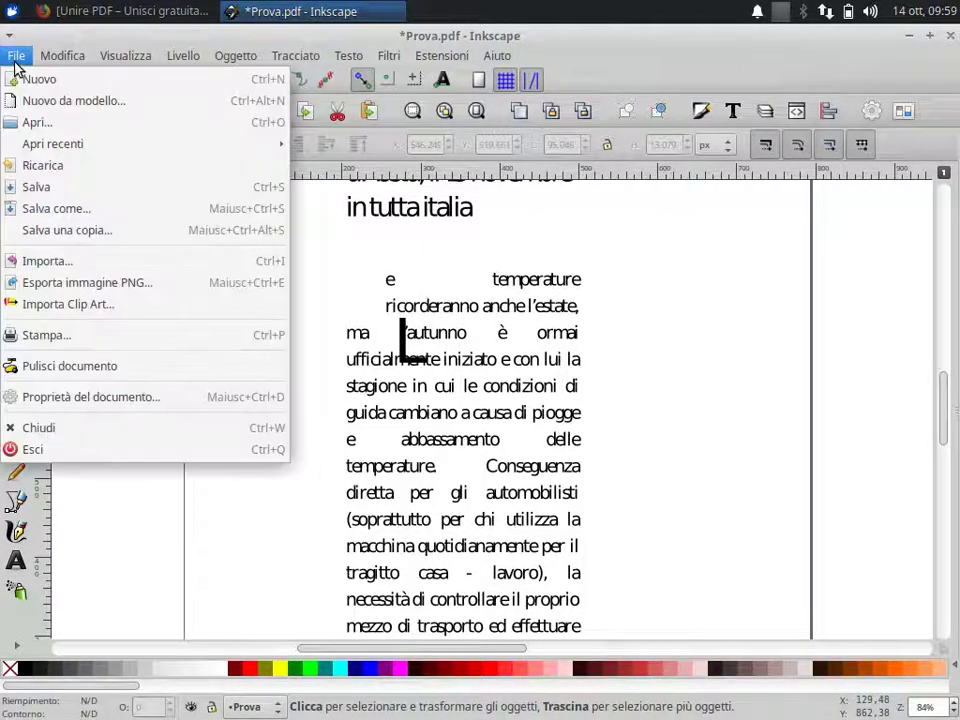
pyautogui.click(56, 207)
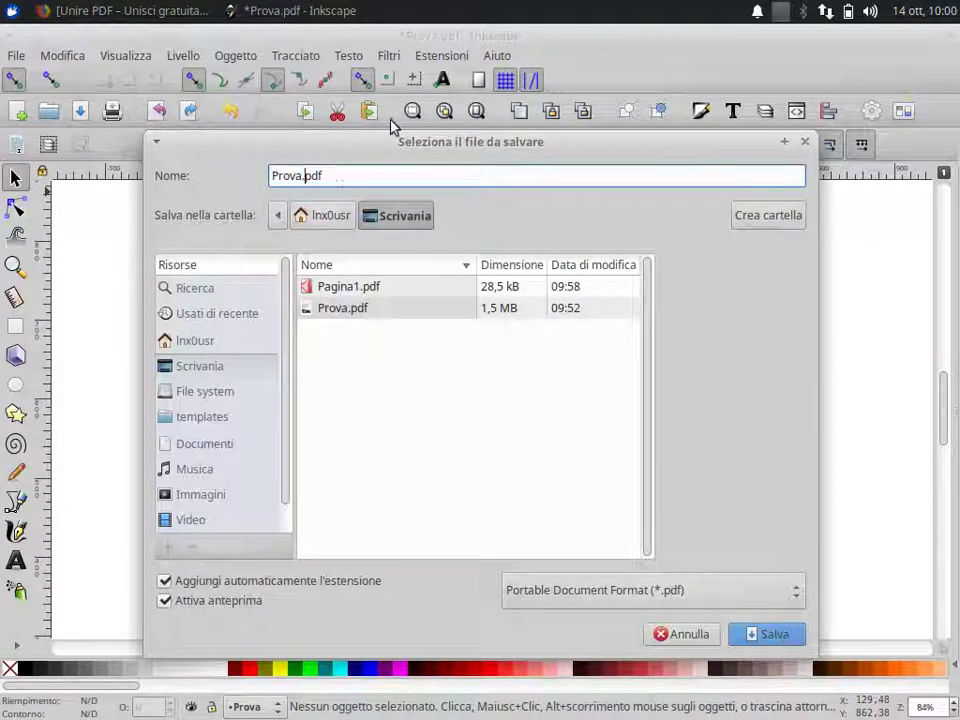
pyautogui.press('BackSpace')
pyautogui.press('BackSpace')
pyautogui.press('BackSpace')
pyautogui.press('BackSpace')
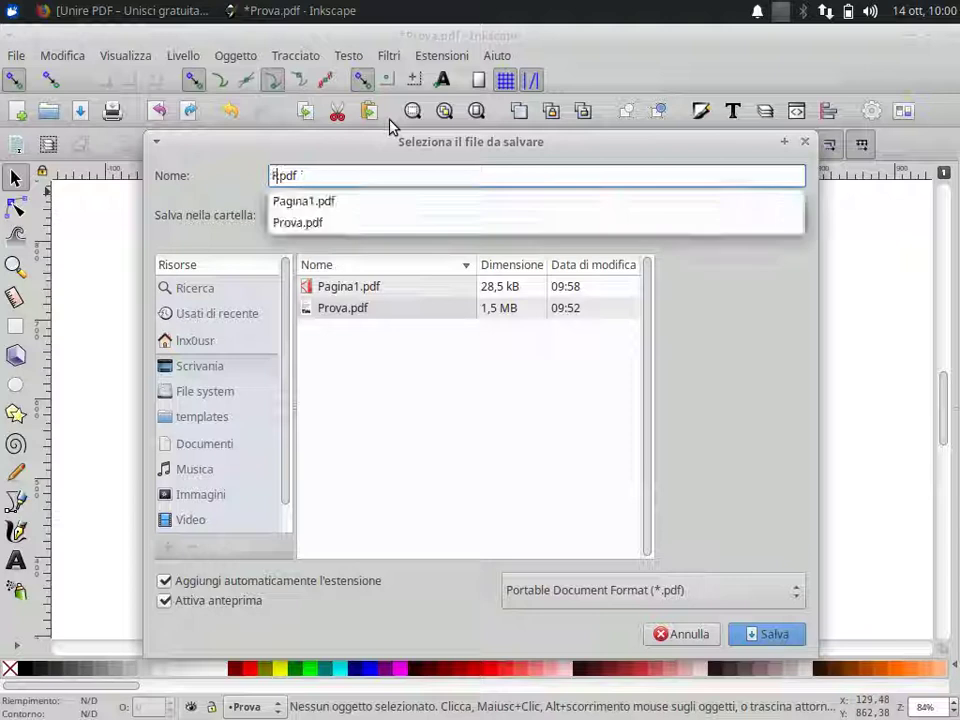
pyautogui.write('agina')
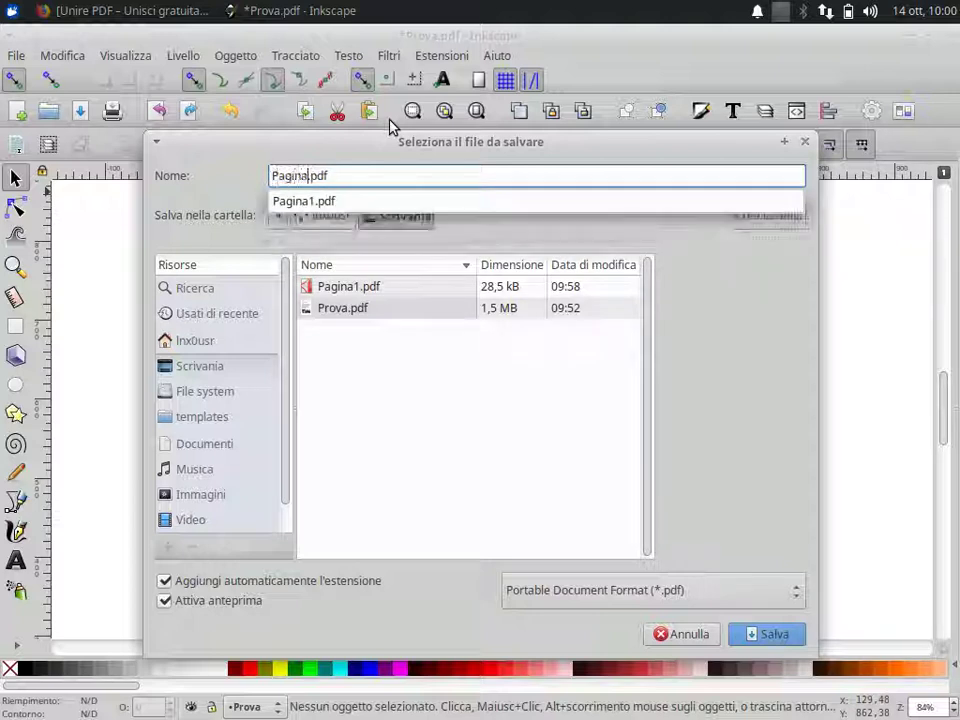
pyautogui.write('2')
pyautogui.click(767, 634)
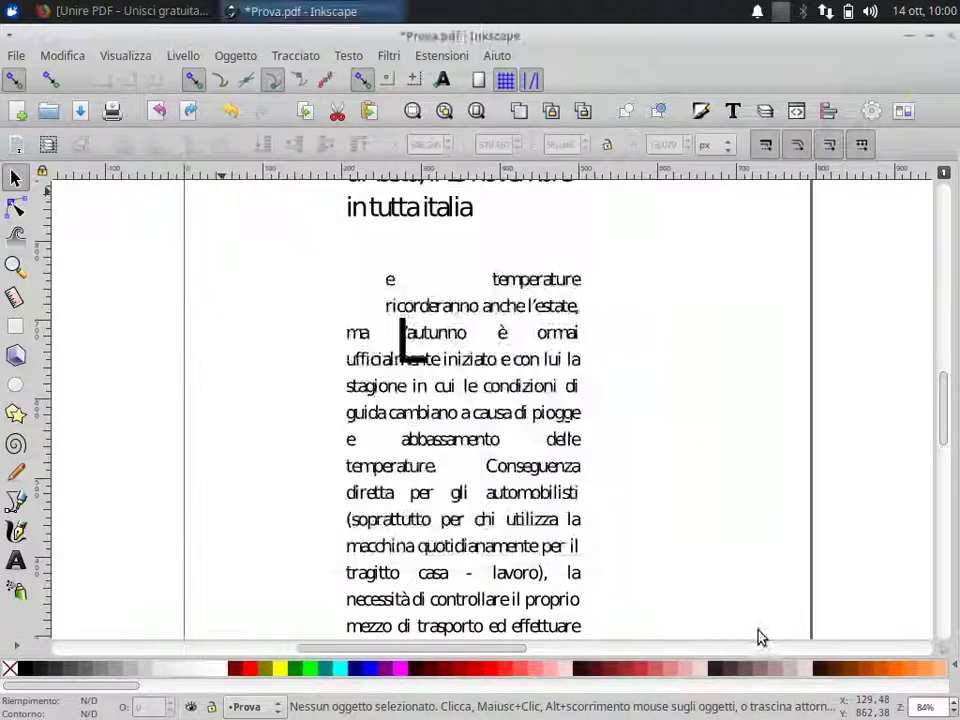
pyautogui.click(629, 540)
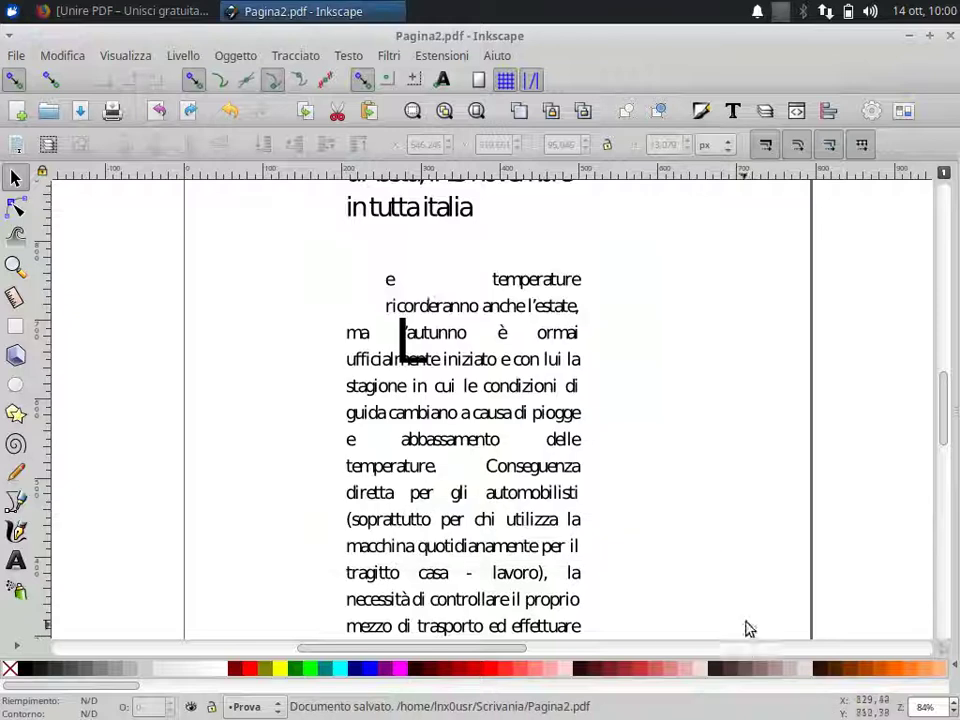
pyautogui.click(951, 36)
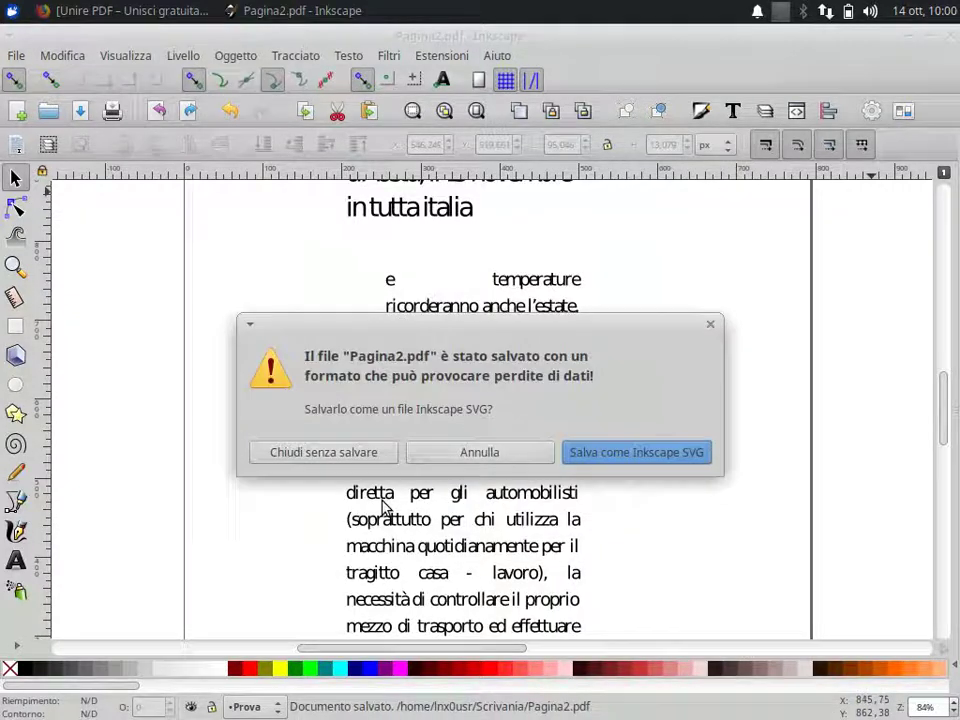
pyautogui.click(298, 455)
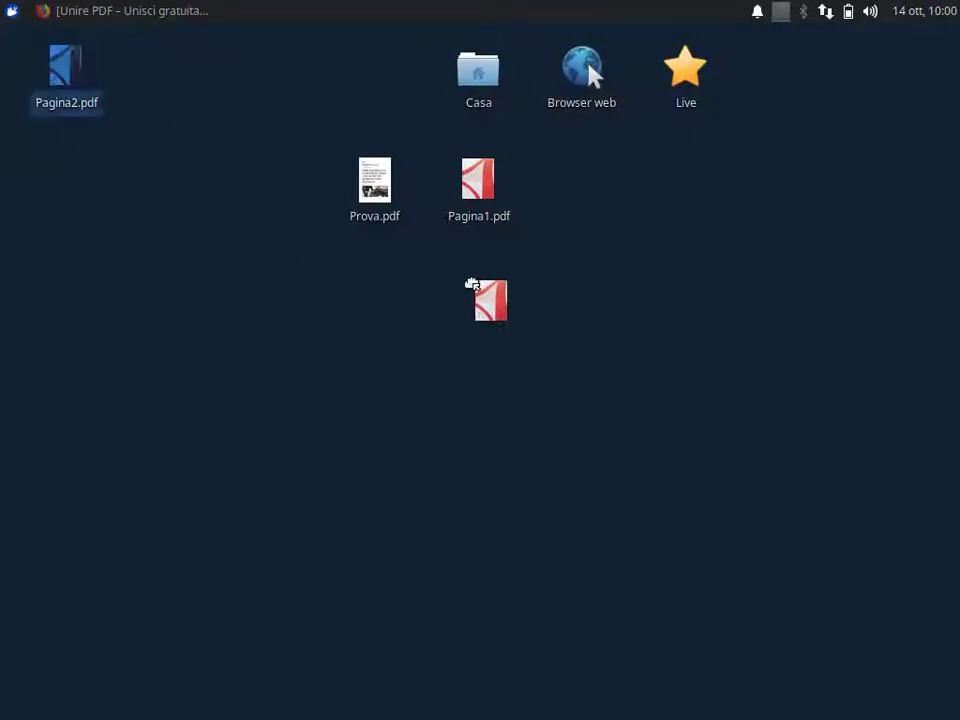
# Arrange the PDF icons on the desktop, then review and close Prova.pdf in Atril.
pyautogui.moveTo(65, 70); pyautogui.dragTo(471, 285)
pyautogui.moveTo(478, 182); pyautogui.dragTo(368, 302)
pyautogui.doubleClick(370, 217)
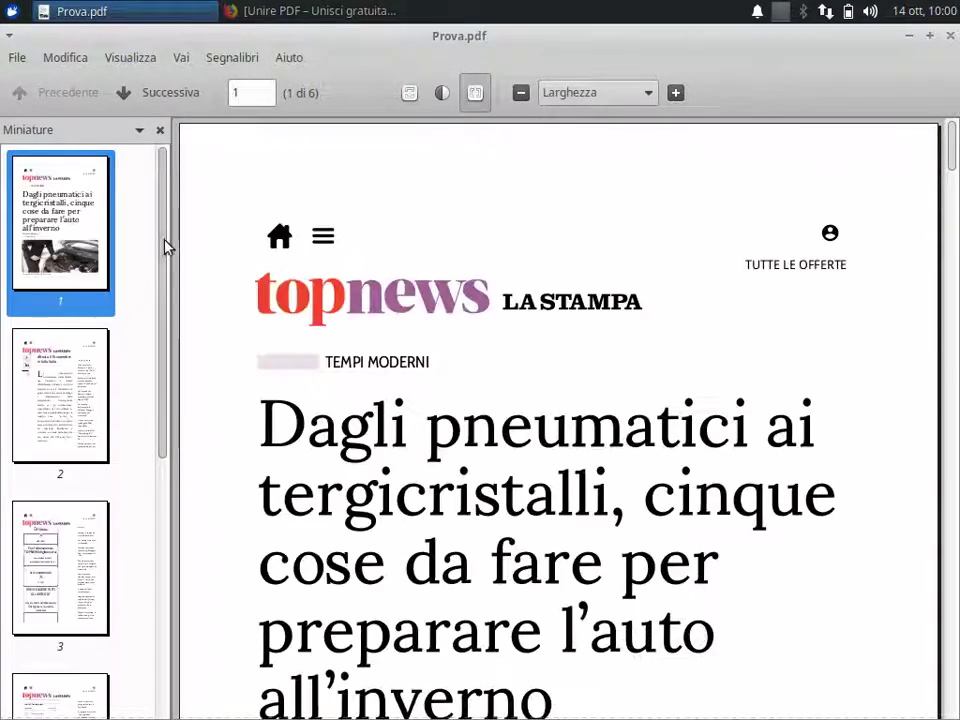
pyautogui.scroll(-2, 146, 349)
pyautogui.scroll(-3, 150, 560)
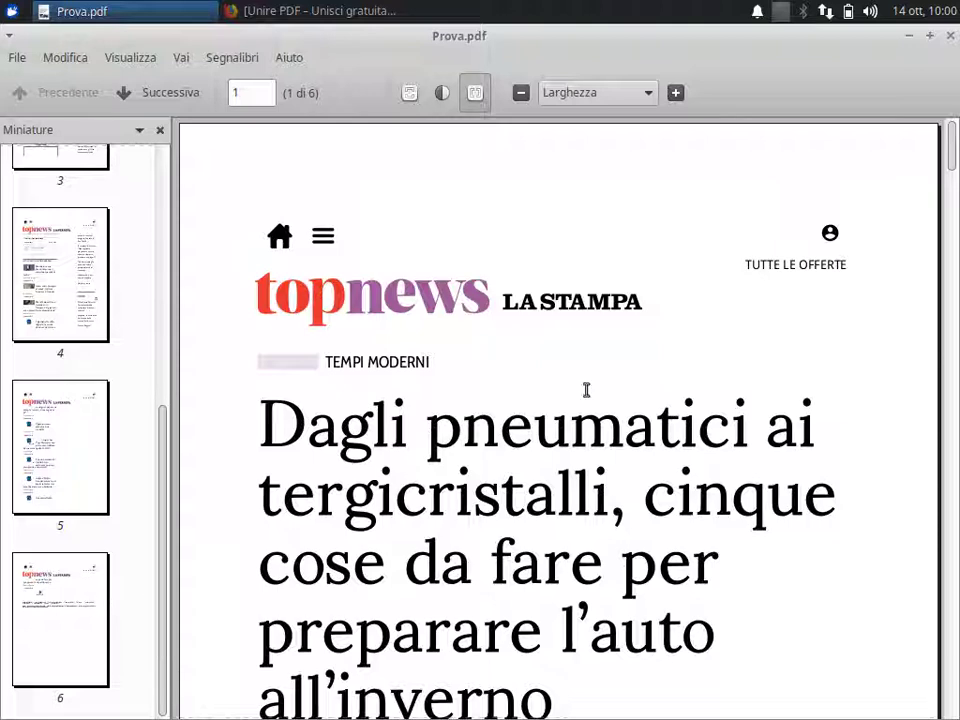
pyautogui.click(950, 36)
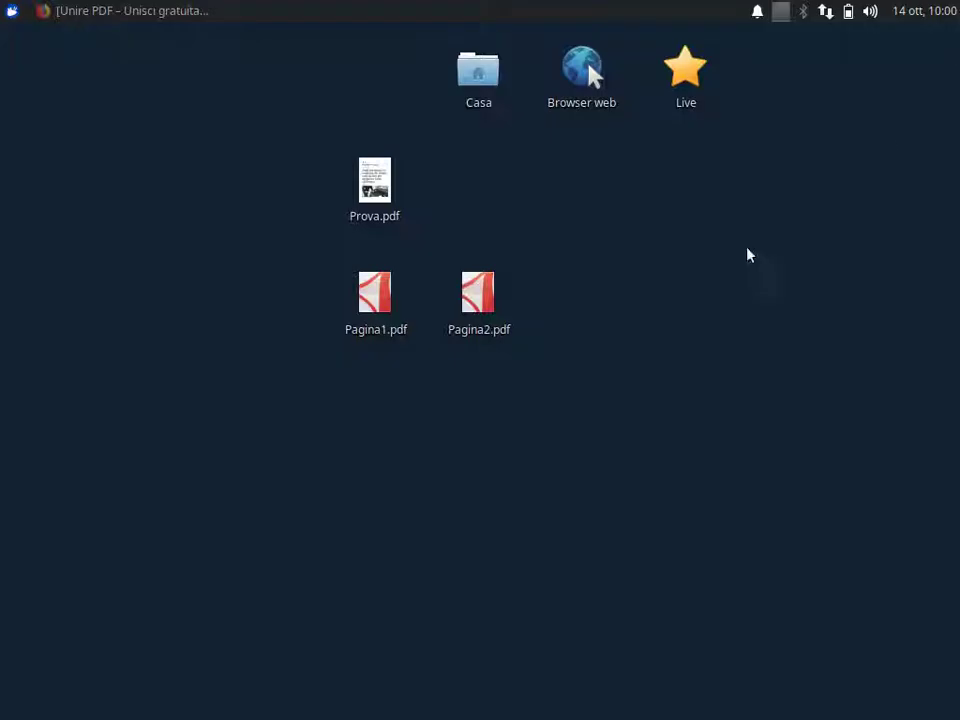
# Review Pagina1.pdf and Pagina2.pdf in Atril, closing each afterwards.
pyautogui.doubleClick(363, 306)
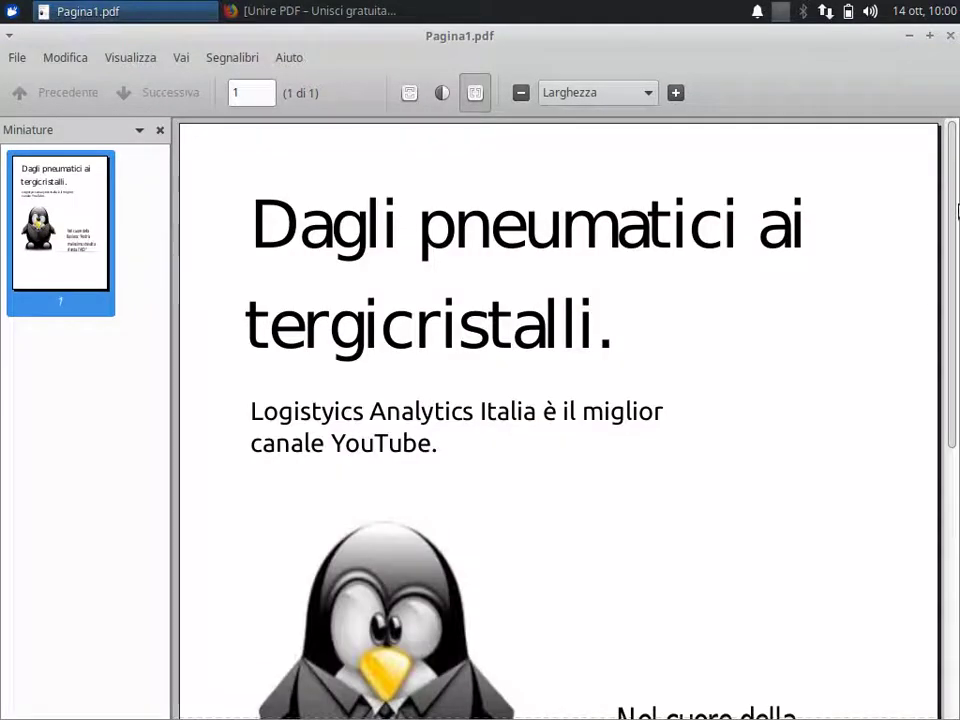
pyautogui.moveTo(957, 210); pyautogui.dragTo(955, 80)
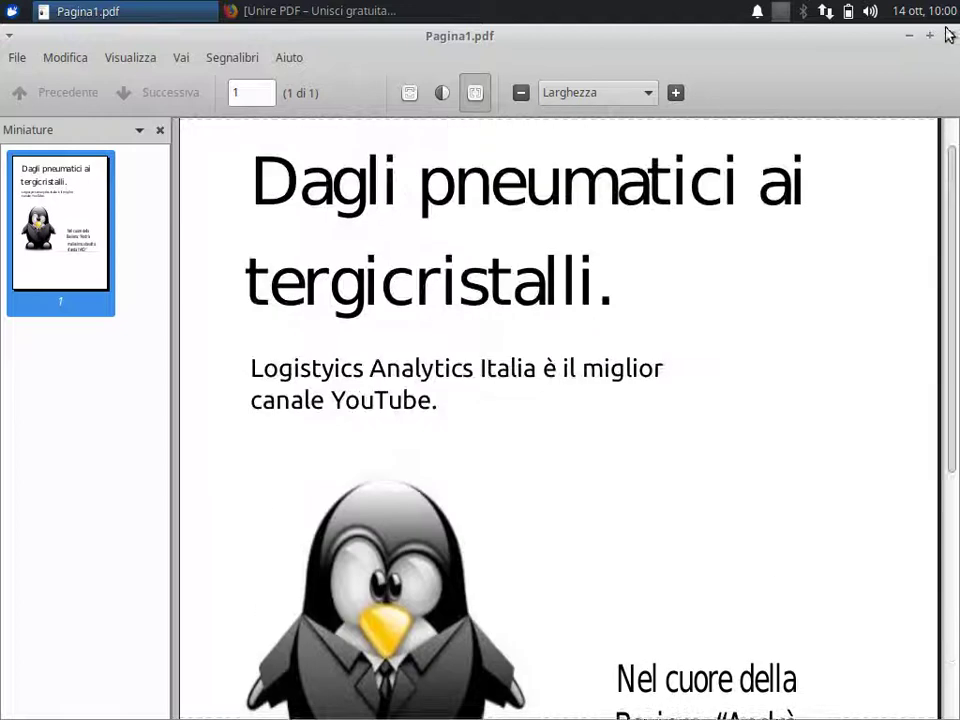
pyautogui.click(950, 36)
pyautogui.click(485, 302)
pyautogui.doubleClick(490, 316)
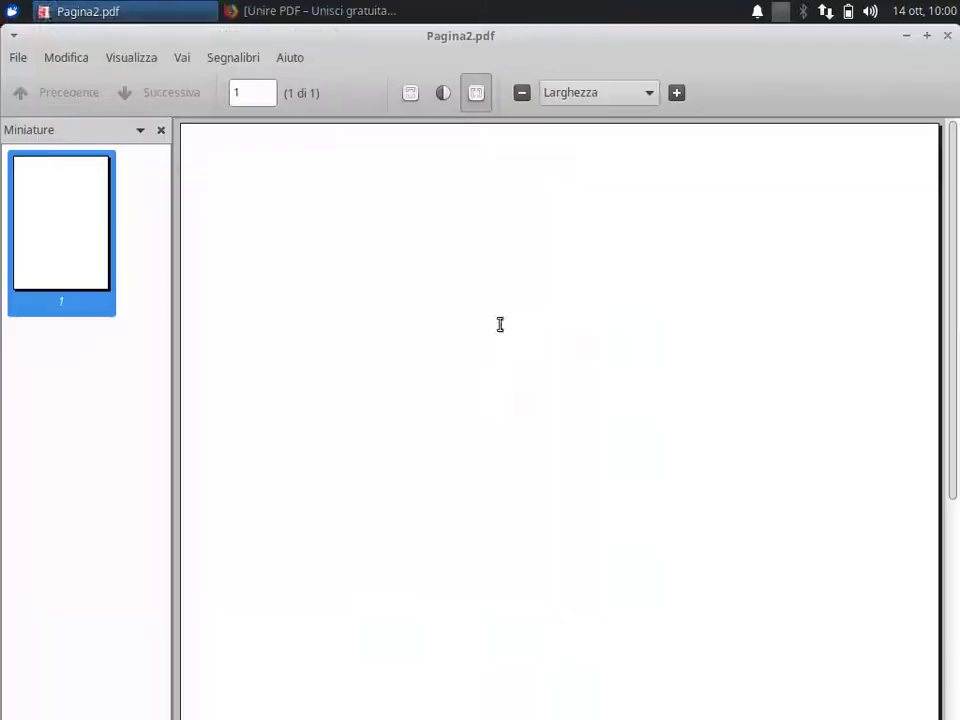
pyautogui.moveTo(951, 285)
pyautogui.mouseDown()
pyautogui.moveTo(945, 557)
pyautogui.moveTo(945, 150)
pyautogui.mouseUp()
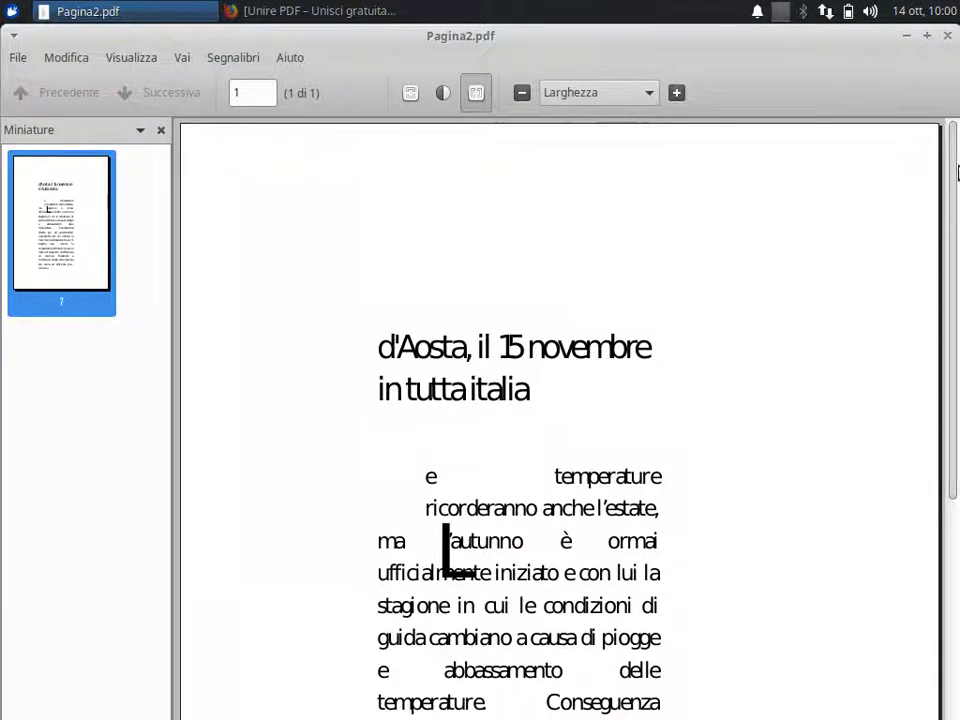
pyautogui.click(947, 35)
# Load Pagina1.pdf and Pagina2.pdf into the first two PDF Merge file slots.
pyautogui.click(158, 11)
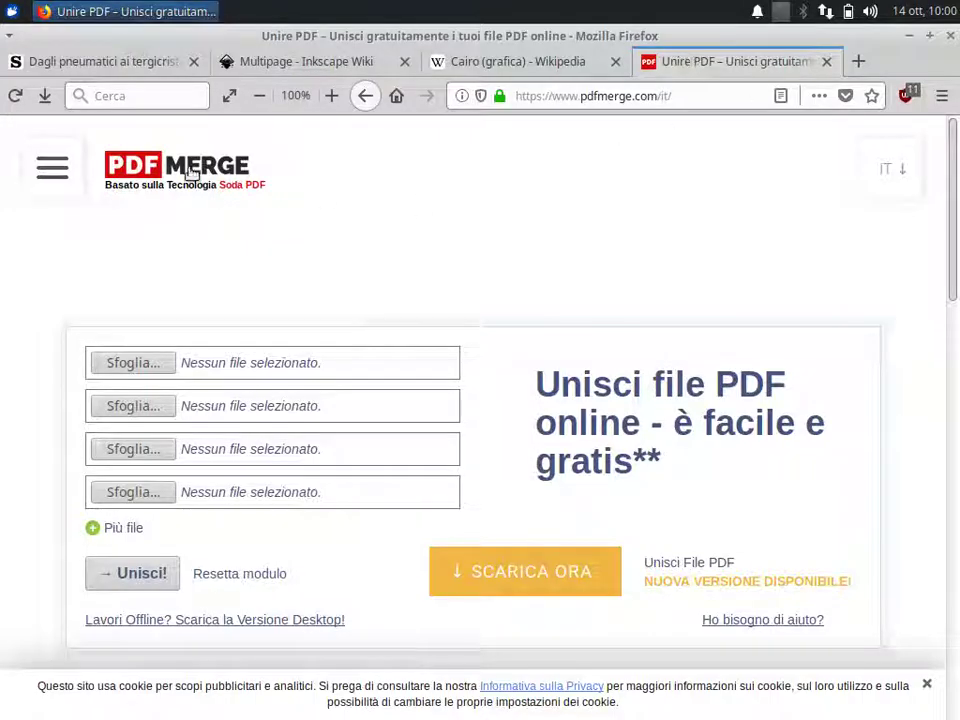
pyautogui.click(142, 365)
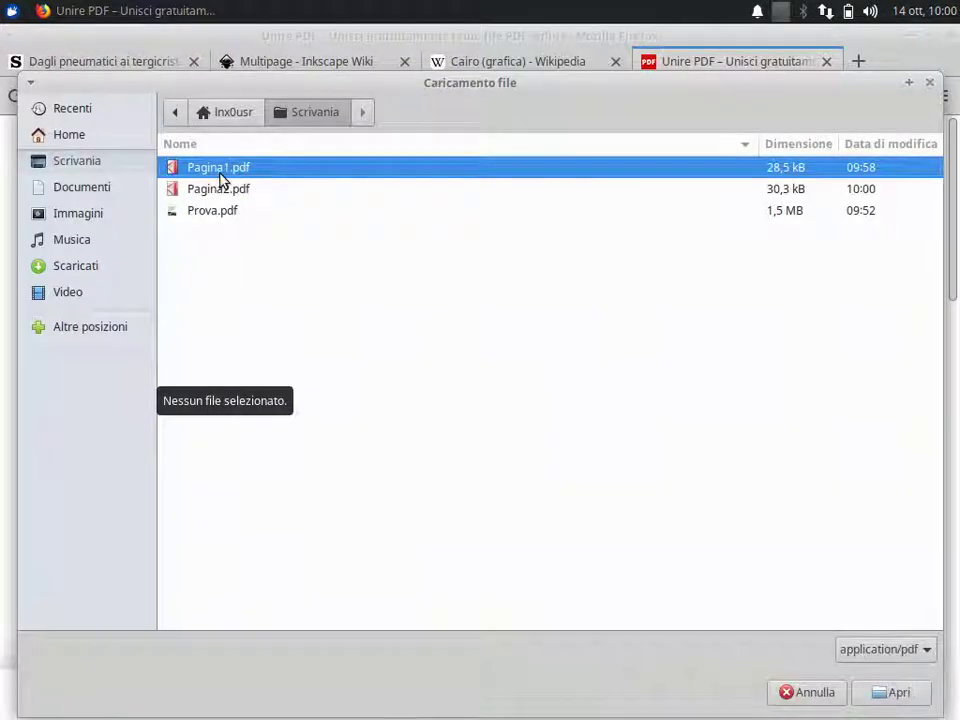
pyautogui.click(868, 693)
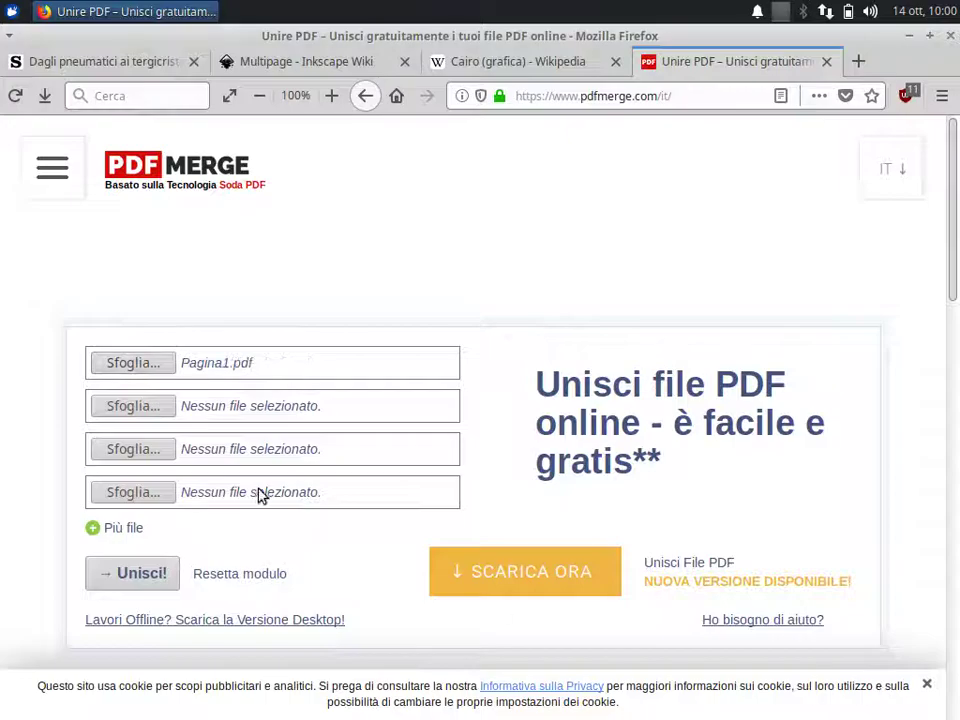
pyautogui.click(140, 406)
pyautogui.click(216, 189)
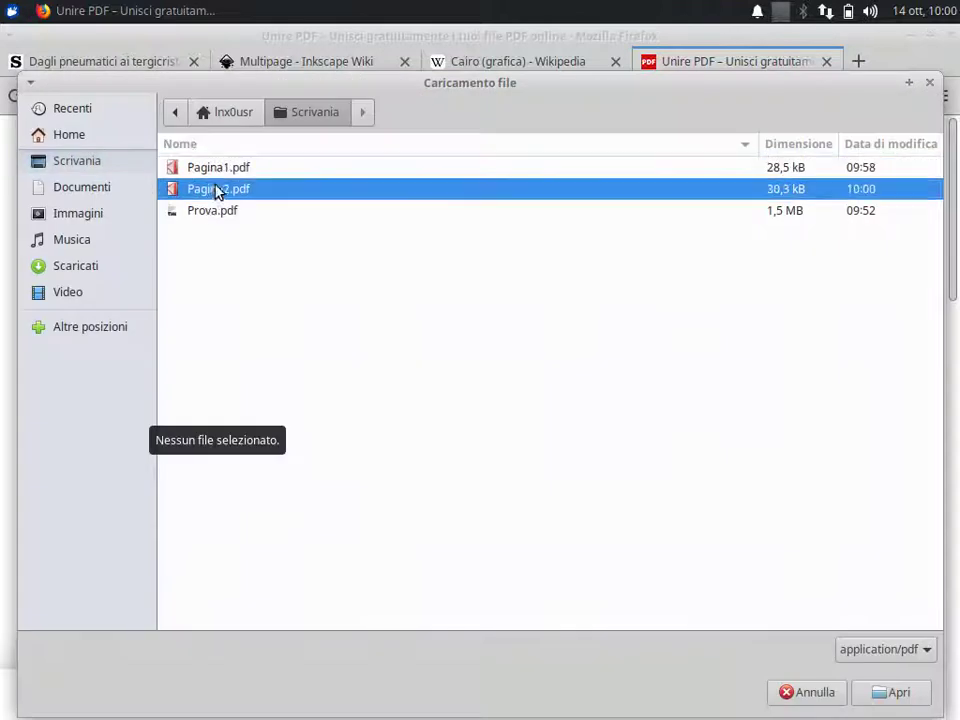
pyautogui.click(892, 695)
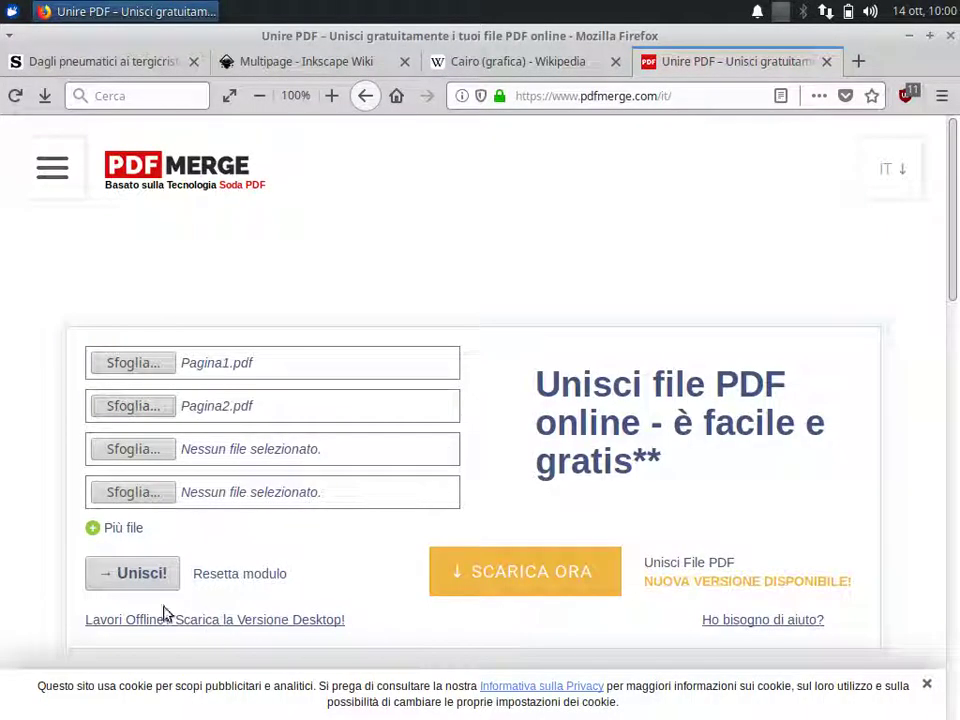
# Merge the two PDFs and save the result to the desktop as Download File.pdf.
pyautogui.click(131, 574)
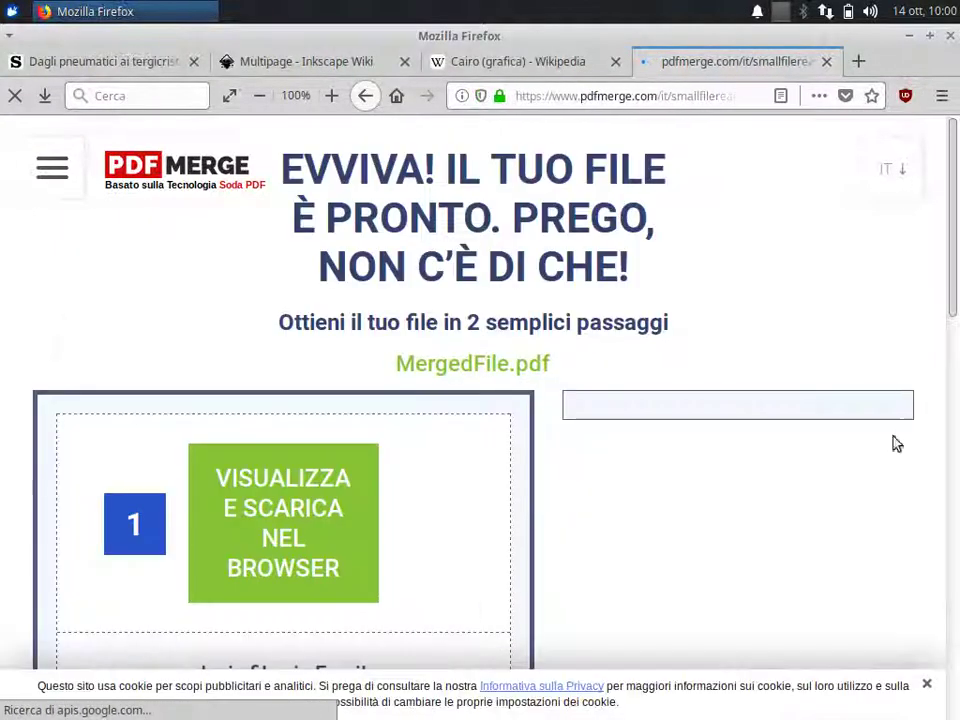
pyautogui.moveTo(955, 235); pyautogui.dragTo(953, 317)
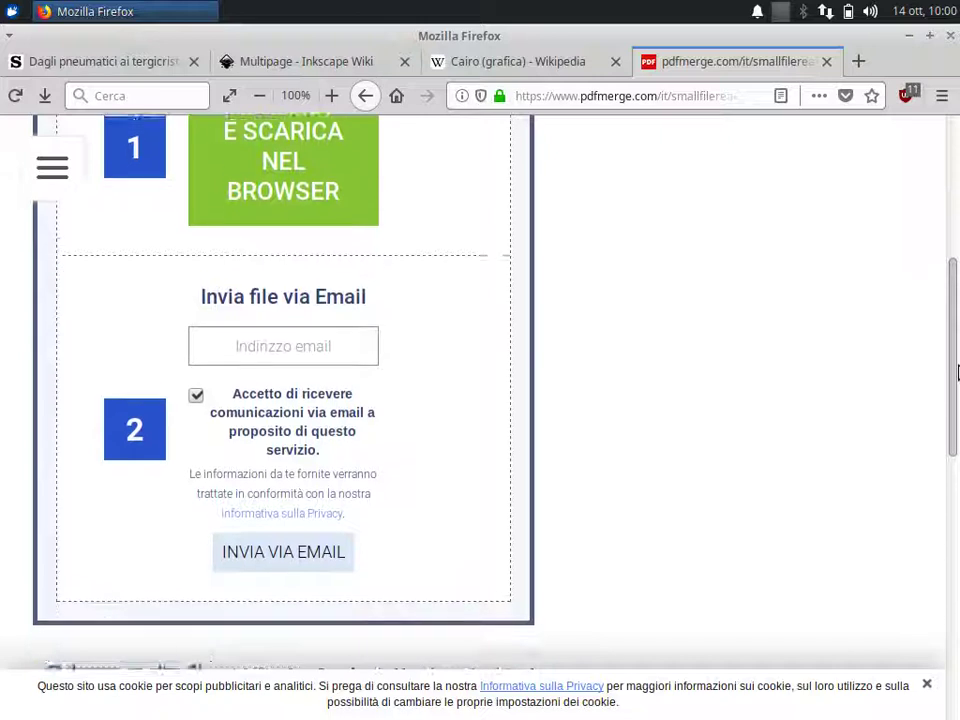
pyautogui.click(261, 321)
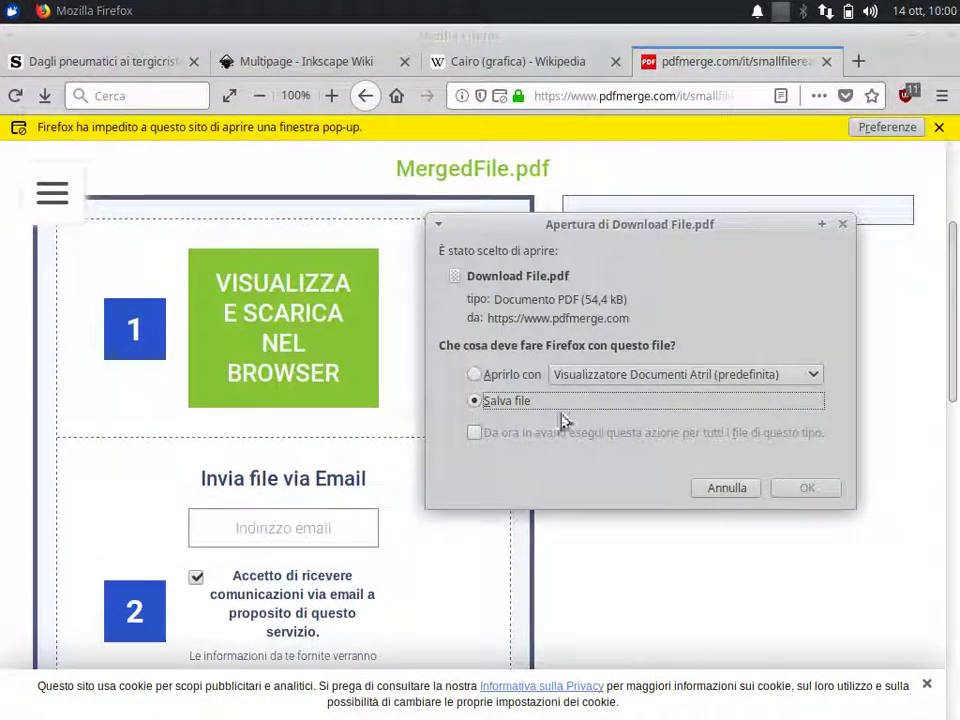
pyautogui.click(807, 489)
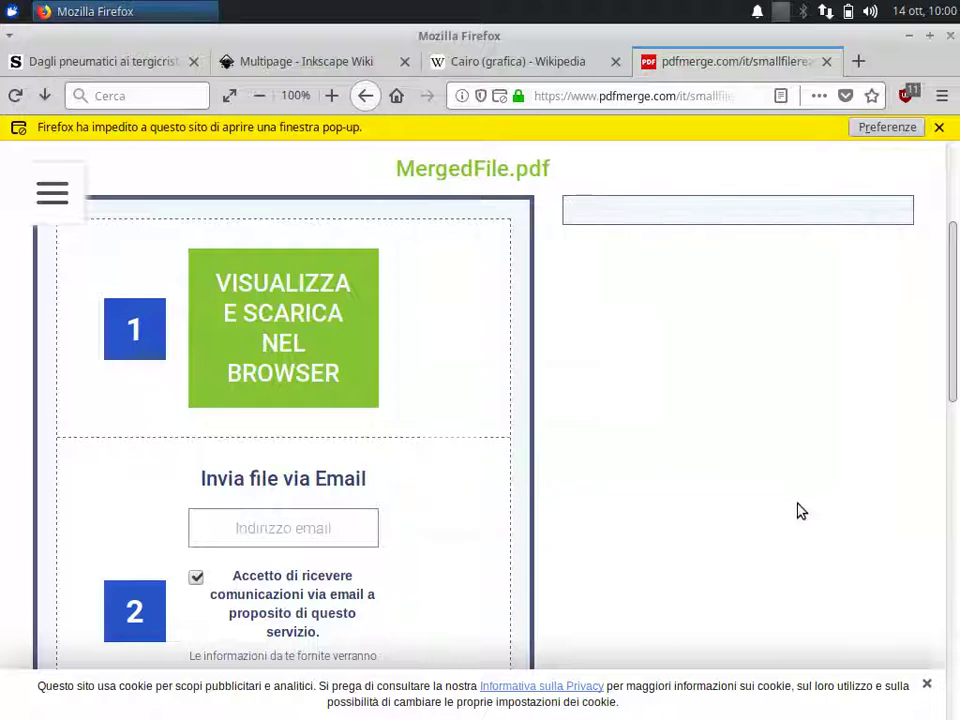
pyautogui.click(912, 36)
# Place Download File.pdf below Pagina1.pdf on the desktop and open it in Atril.
pyautogui.moveTo(66, 70); pyautogui.dragTo(61, 163)
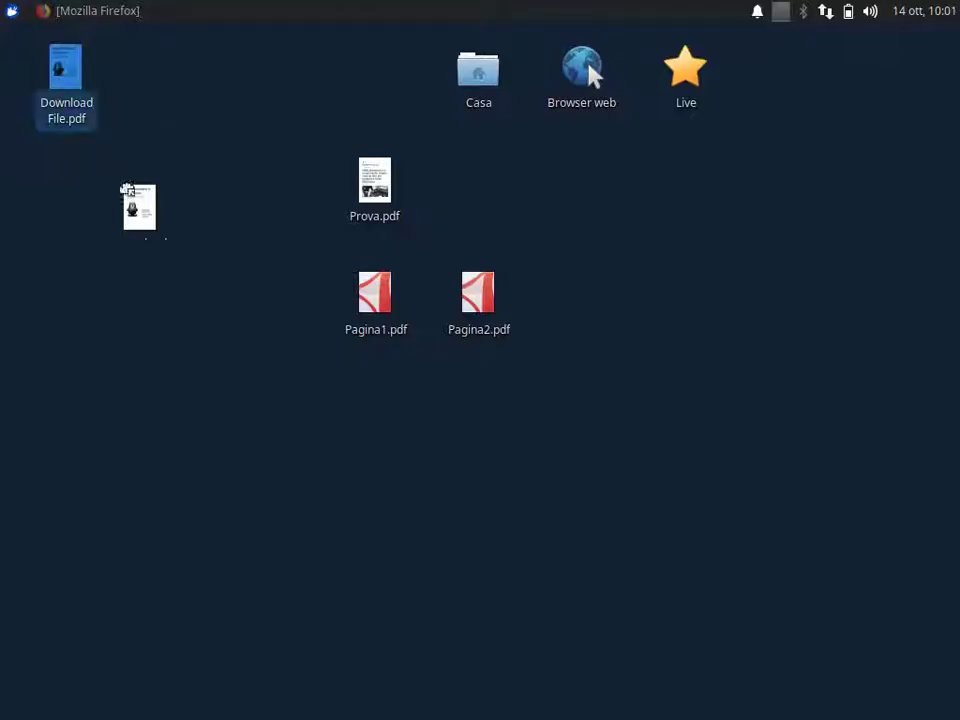
pyautogui.moveTo(66, 70); pyautogui.dragTo(368, 405)
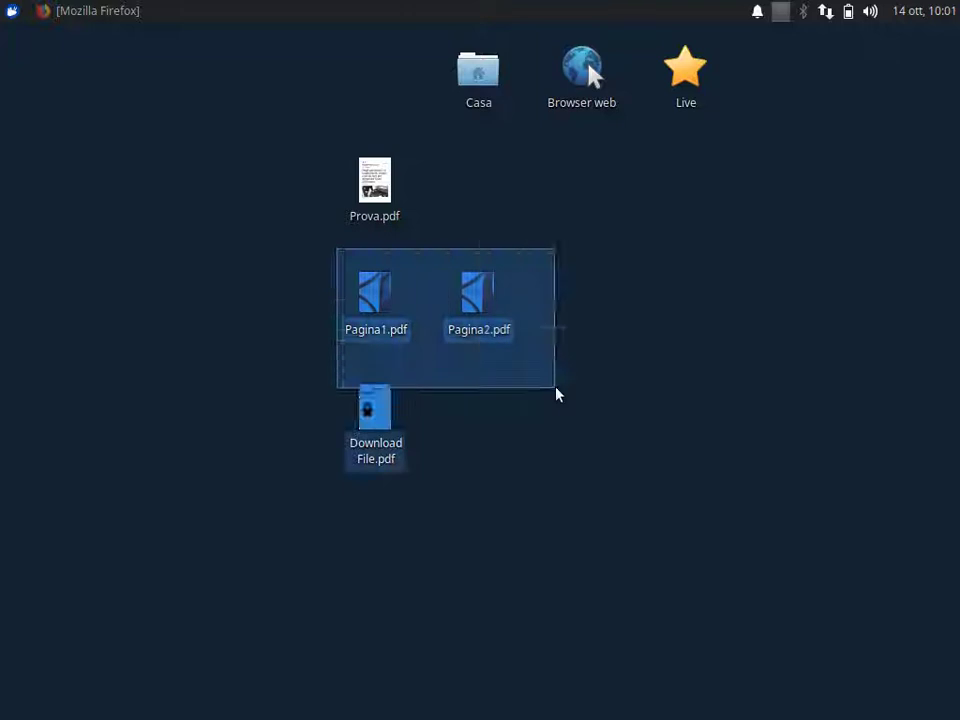
pyautogui.moveTo(334, 252); pyautogui.dragTo(558, 385)
pyautogui.doubleClick(368, 428)
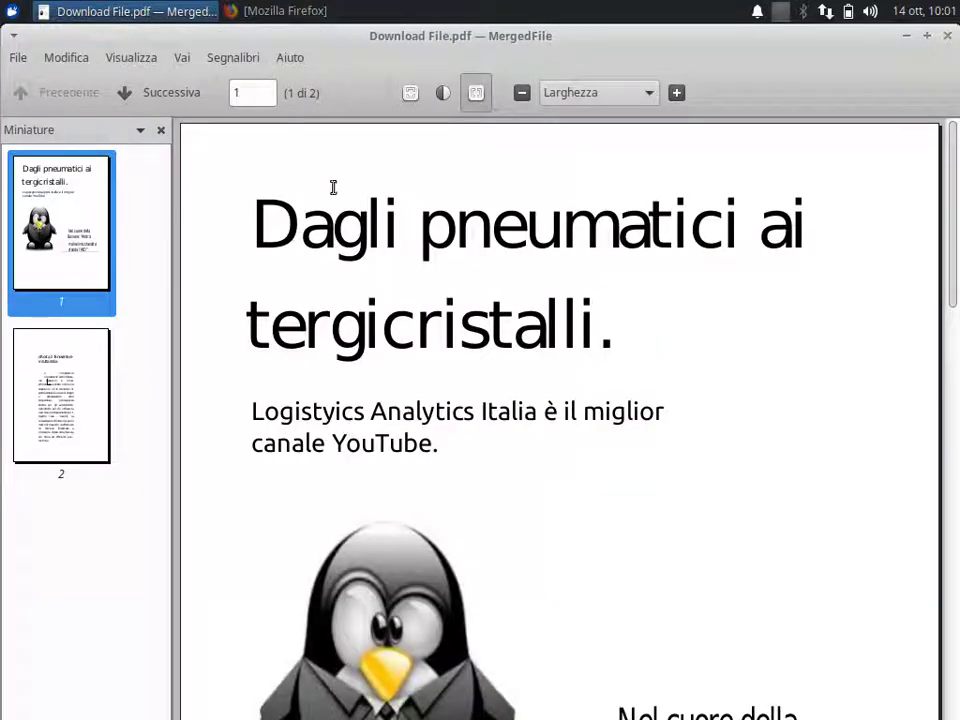
# Check both pages of the merged file in the thumbnails, then close Atril for Firefox.
pyautogui.click(52, 403)
pyautogui.click(57, 285)
pyautogui.click(77, 370)
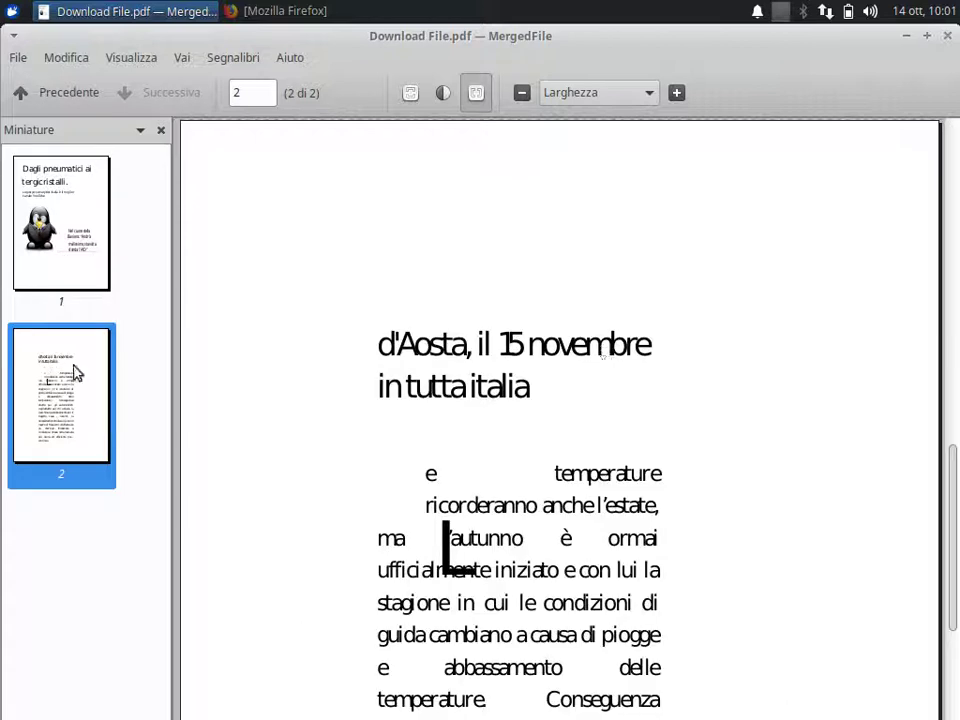
pyautogui.moveTo(953, 482)
pyautogui.mouseDown()
pyautogui.moveTo(957, 165)
pyautogui.moveTo(932, 622)
pyautogui.moveTo(945, 47)
pyautogui.mouseUp()
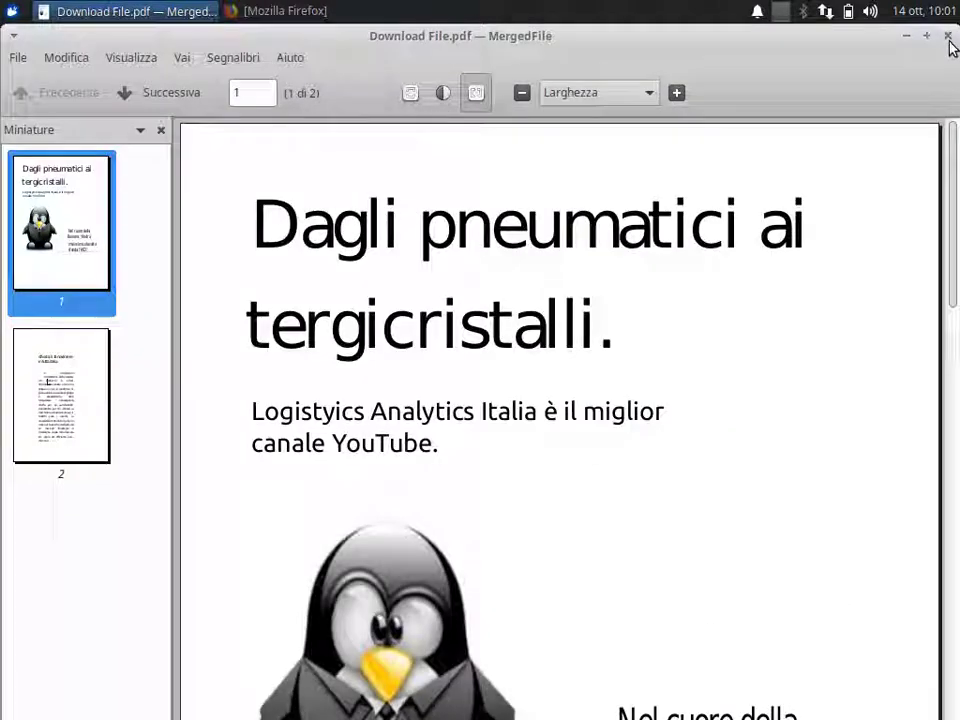
pyautogui.click(949, 38)
pyautogui.click(148, 12)
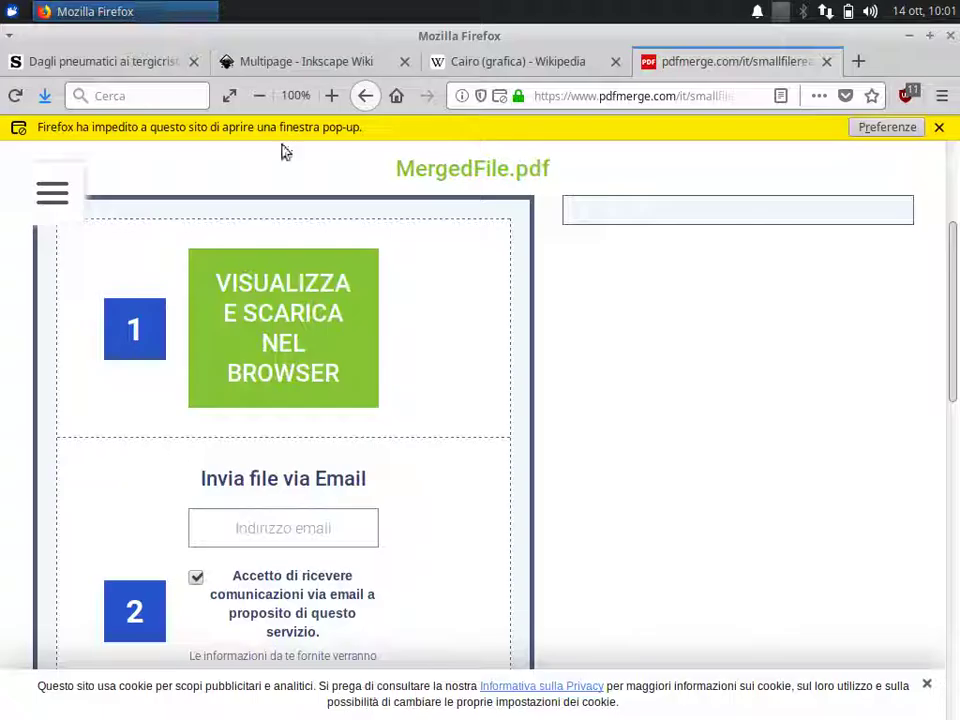
# Open print settings for the La Stampa article, select Stampa su file, then cancel.
pyautogui.click(124, 62)
pyautogui.moveTo(955, 130)
pyautogui.mouseDown()
pyautogui.moveTo(954, 236)
pyautogui.moveTo(954, 130)
pyautogui.mouseUp()
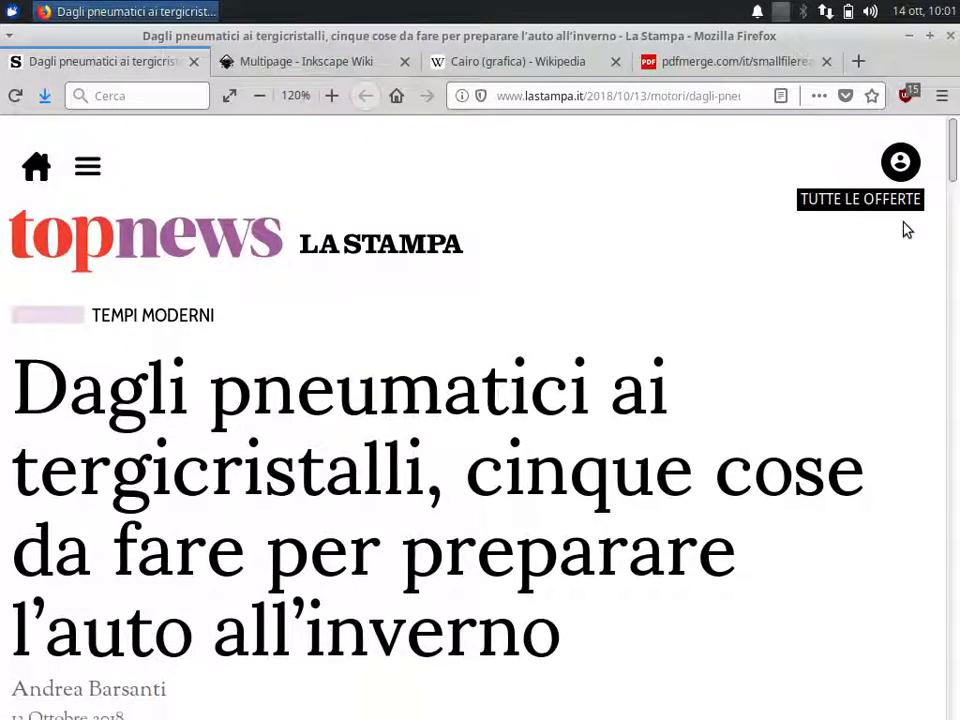
pyautogui.hotkey('ctrl', 'p')
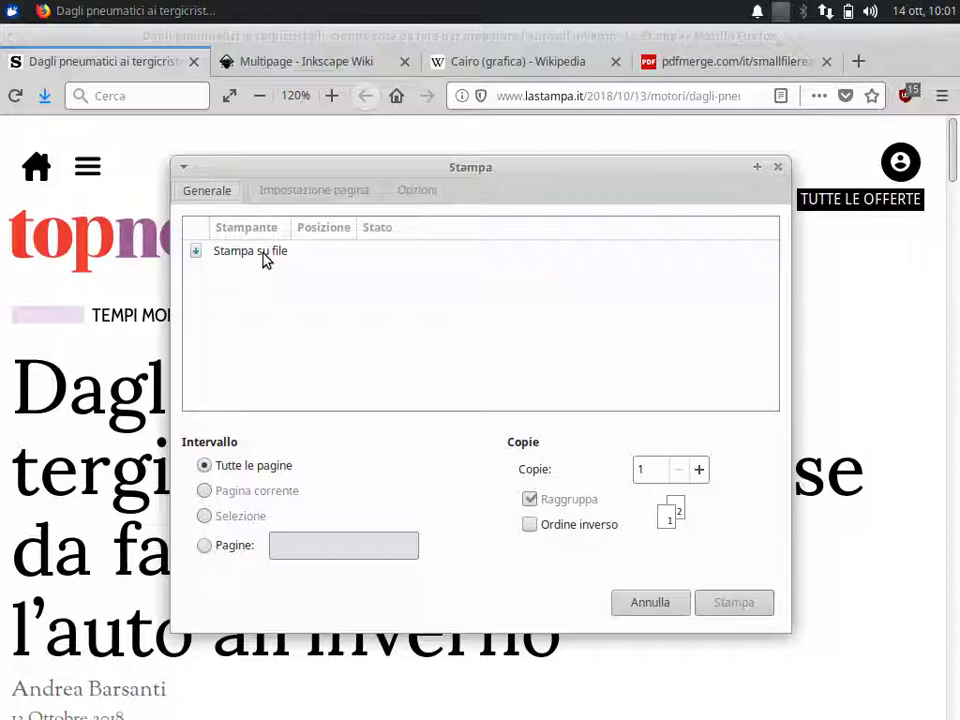
pyautogui.click(252, 257)
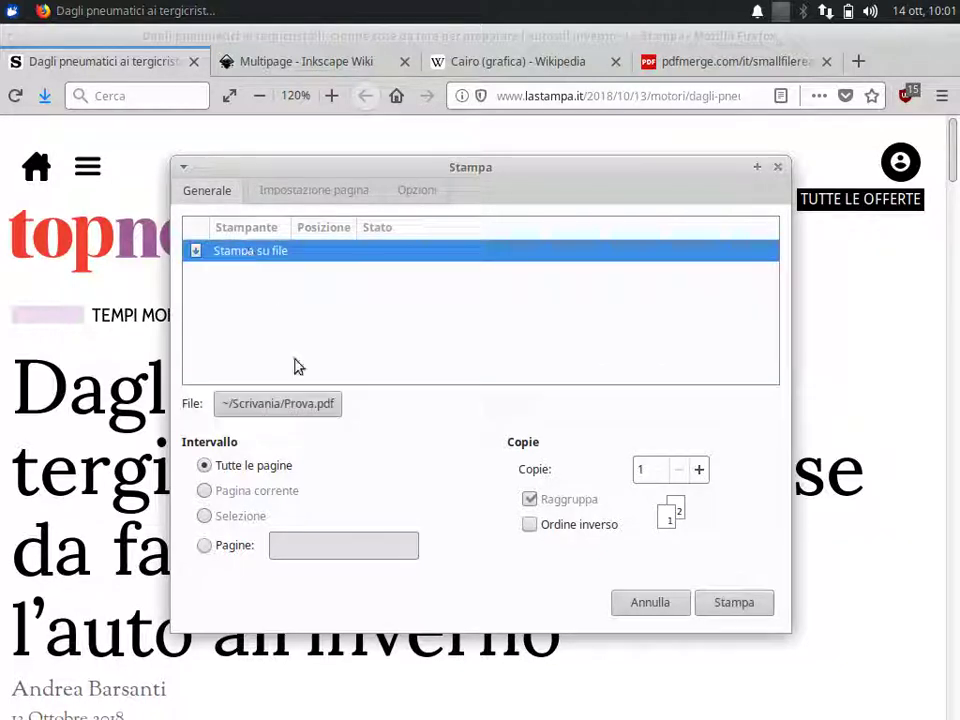
pyautogui.click(654, 601)
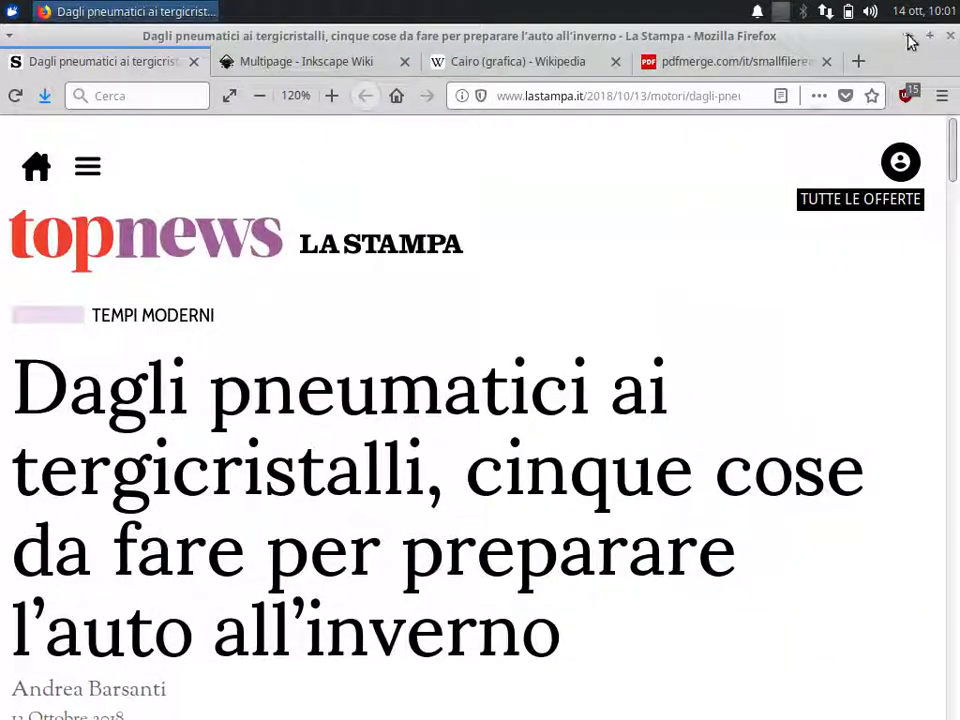
# Return to the PDF Merge tab, minimise Firefox, and open the recorder's menu.
pyautogui.click(739, 62)
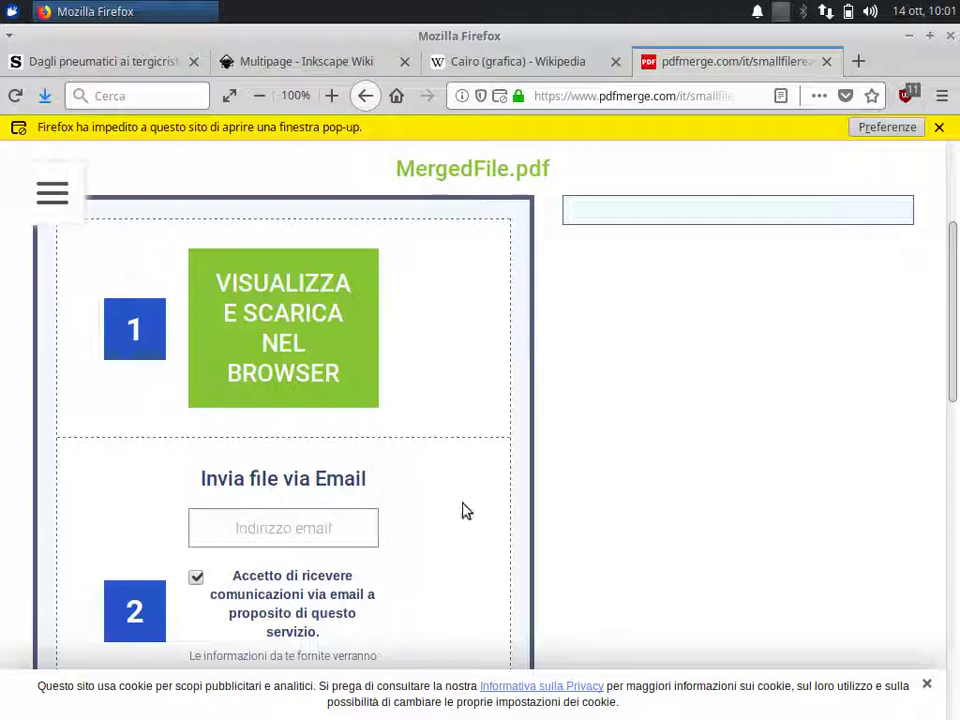
pyautogui.moveTo(954, 281)
pyautogui.mouseDown()
pyautogui.moveTo(943, 446)
pyautogui.moveTo(957, 175)
pyautogui.mouseUp()
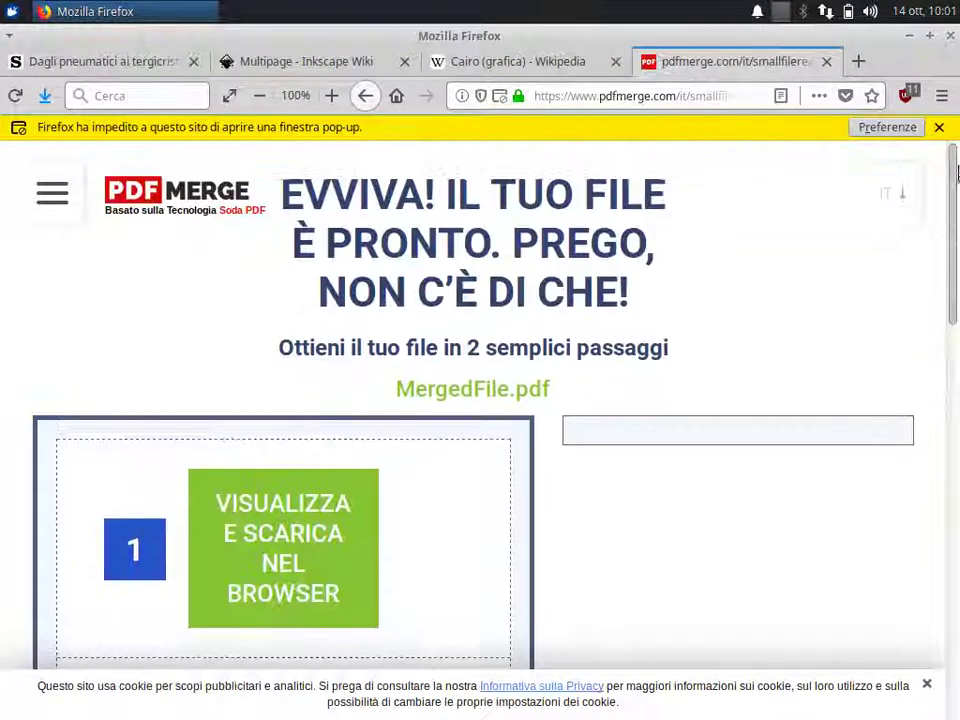
pyautogui.click(910, 36)
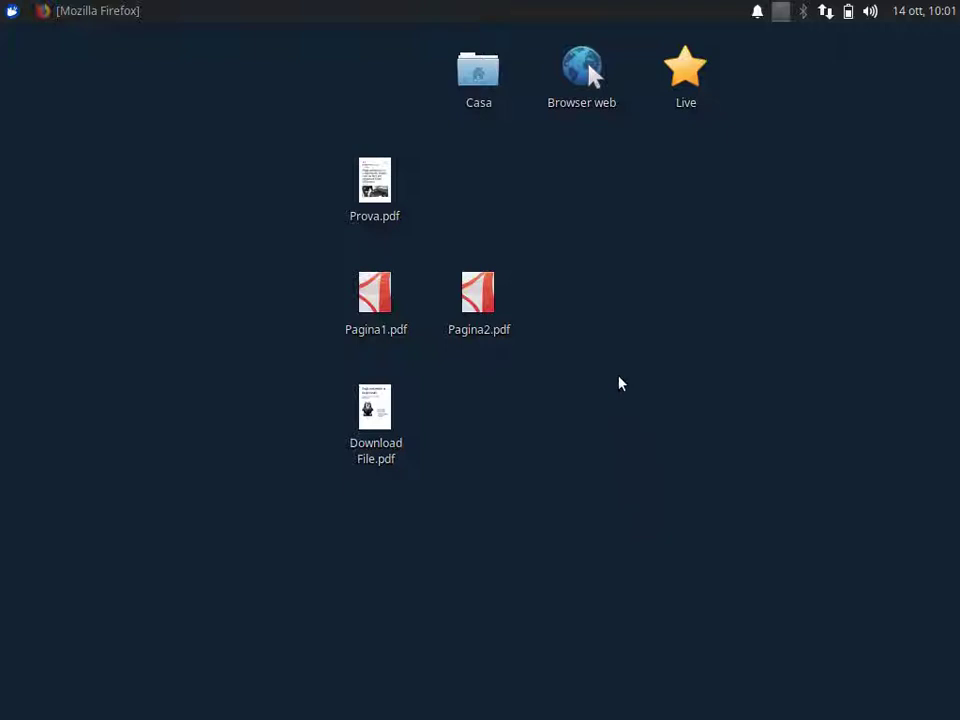
pyautogui.click(784, 18)
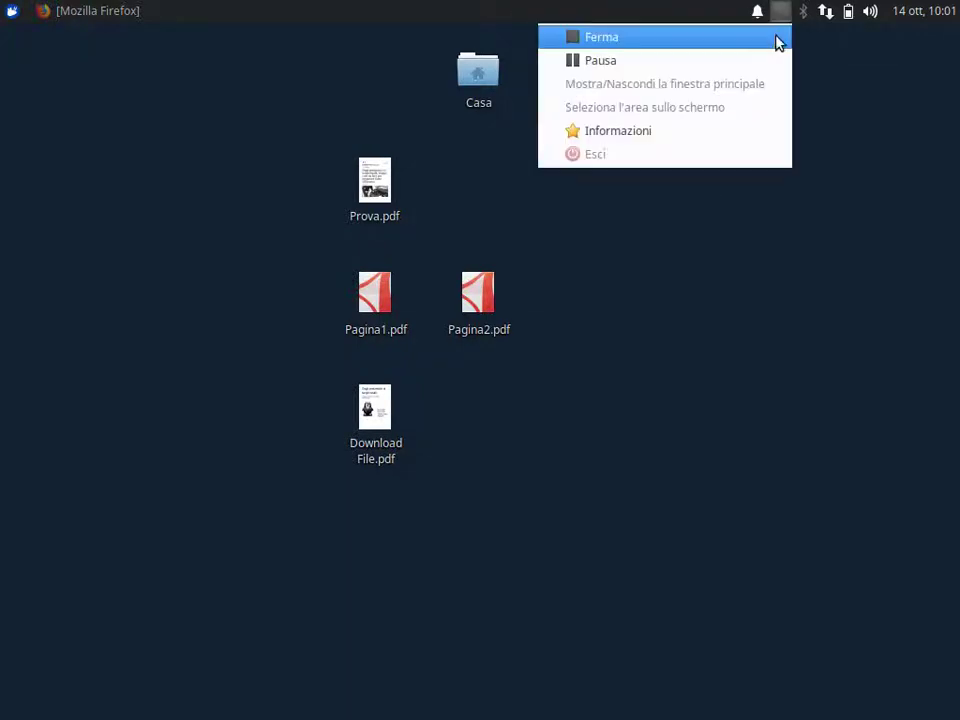